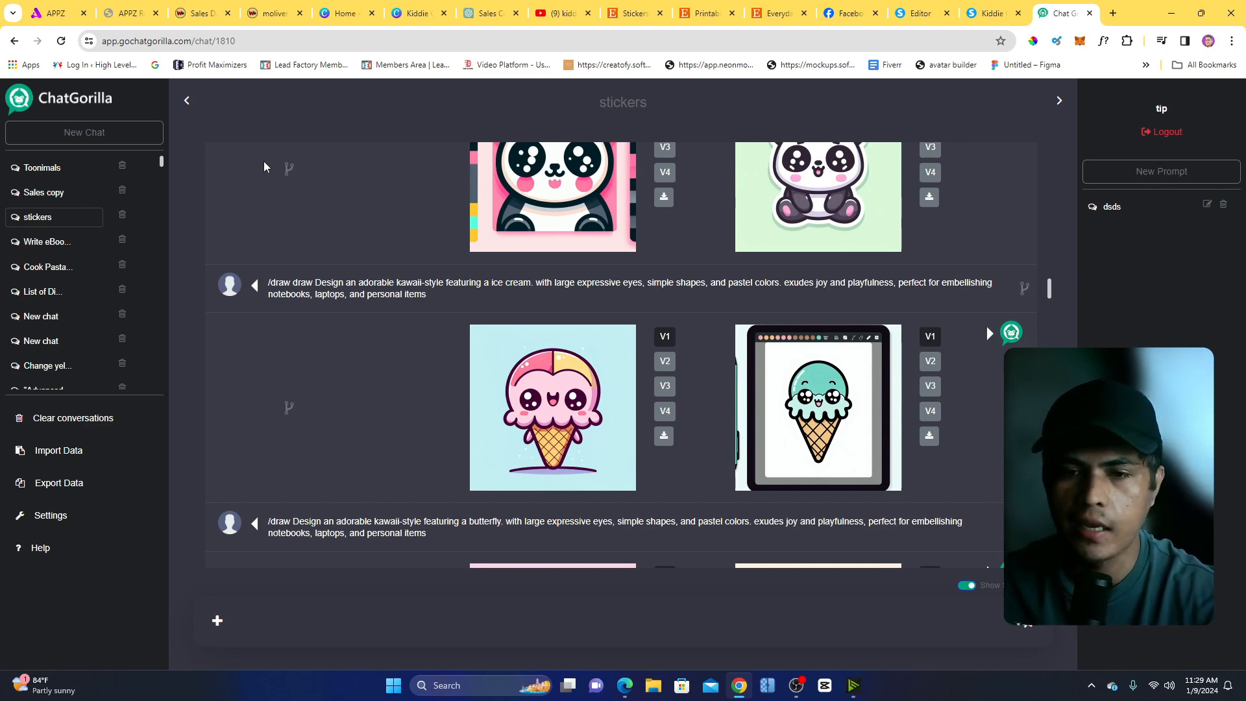
View the generated dolphin stickers in Microsoft Edge, and switch back to Chrome to show the Etsy printable dog stickers listing.
left_click(626, 683)
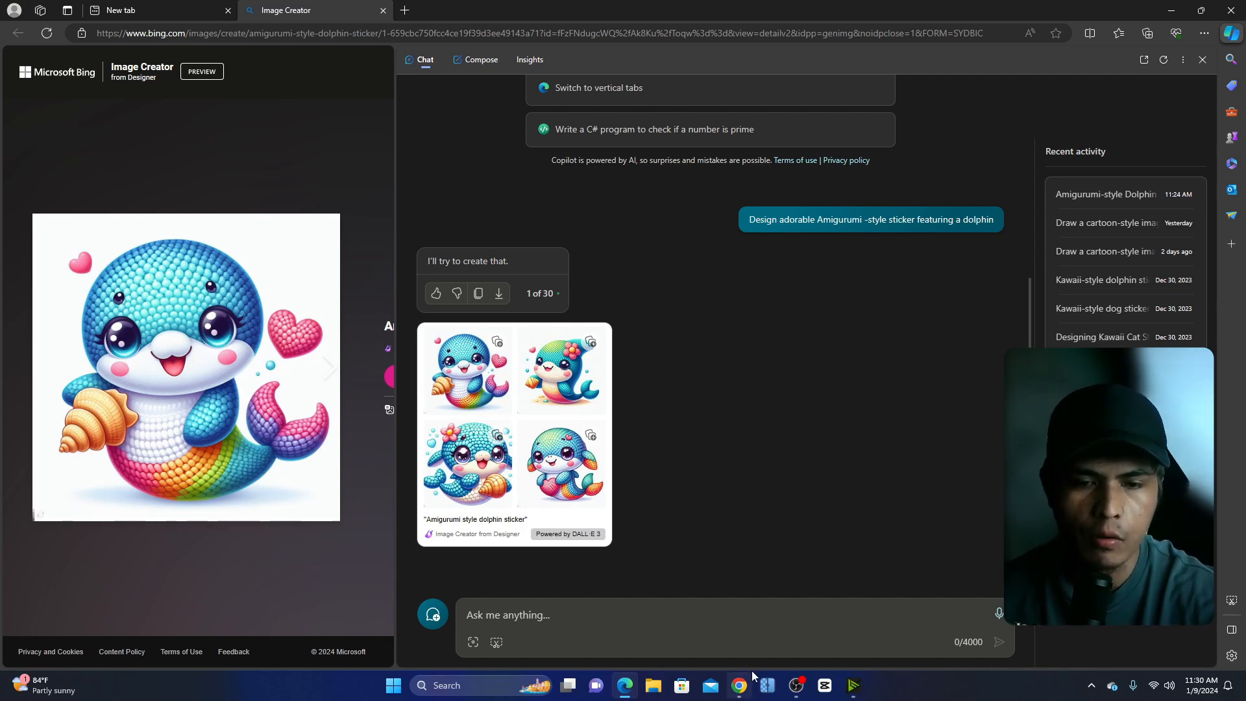
mouse_move(752, 675)
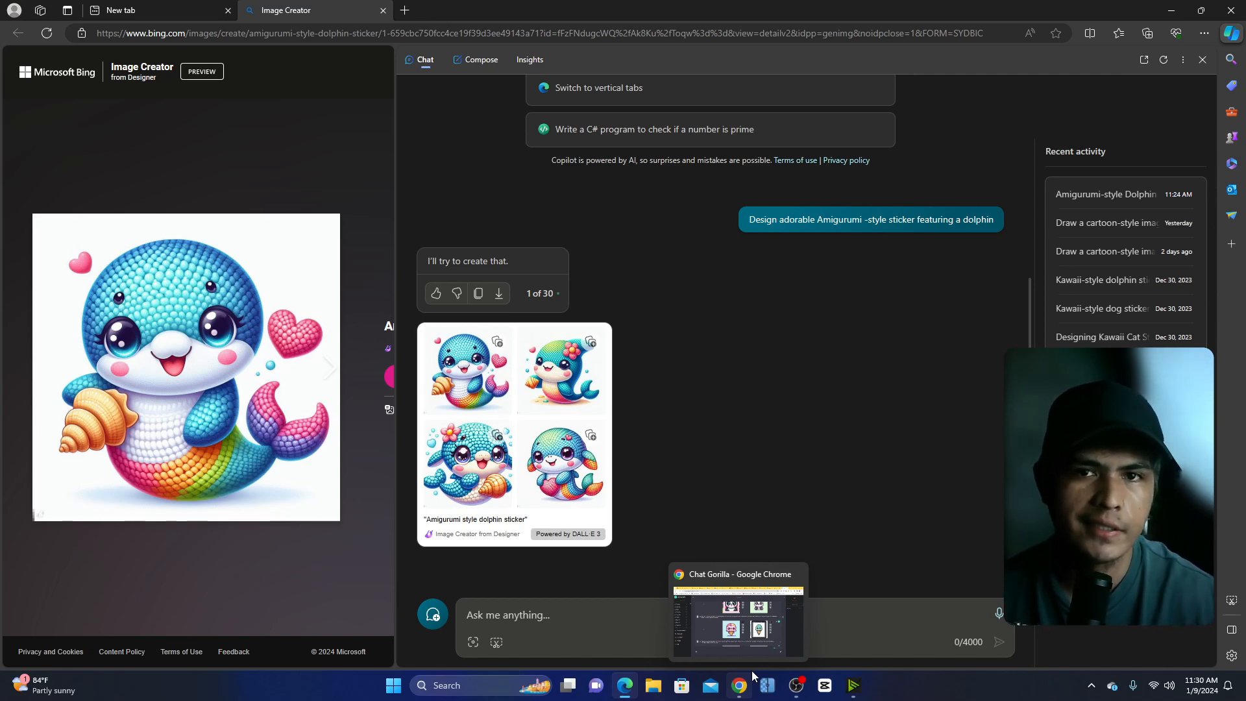
left_click(752, 672)
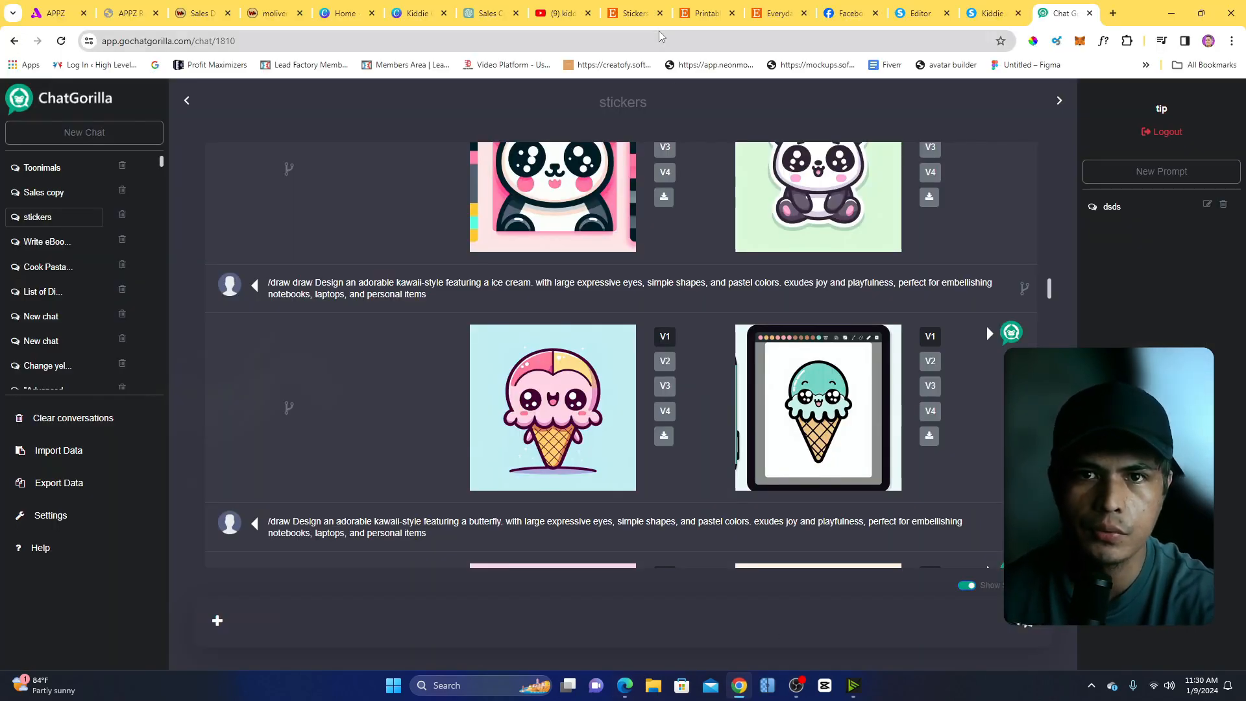
left_click(652, 17)
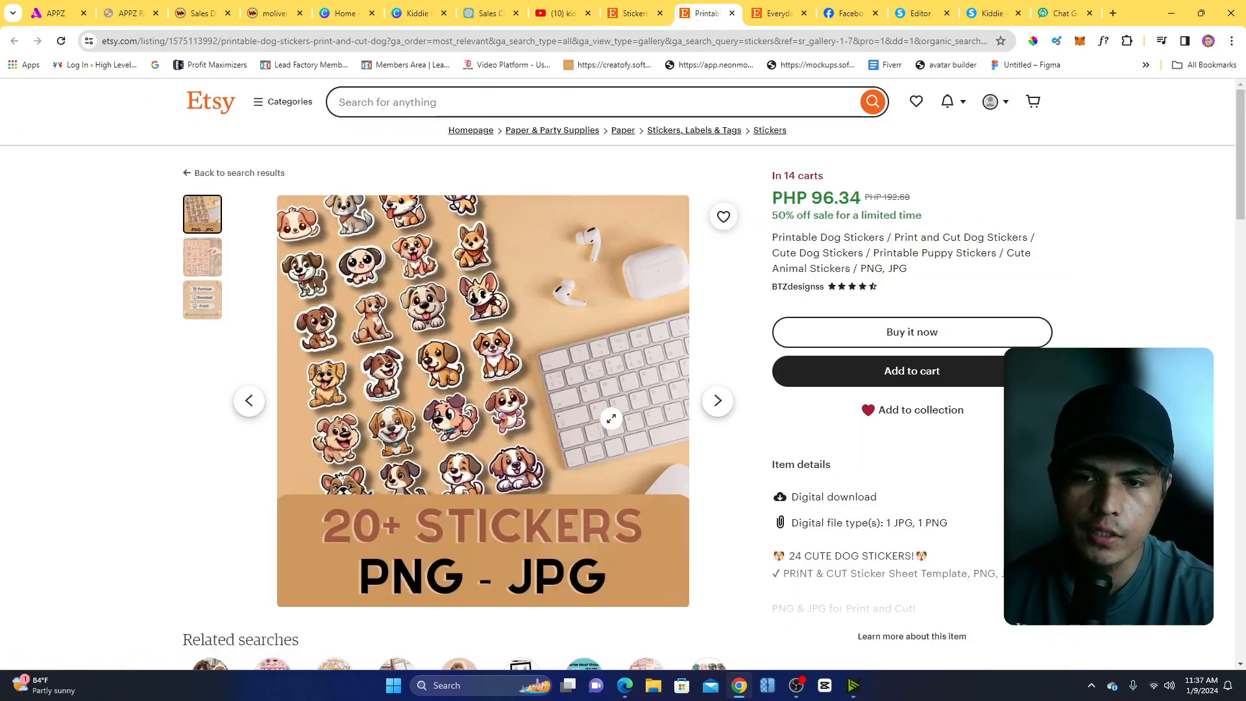
Examine the printable dog stickers listing on Etsy, including its product image and customer reviews.
scroll(430, 446, "down", 1)
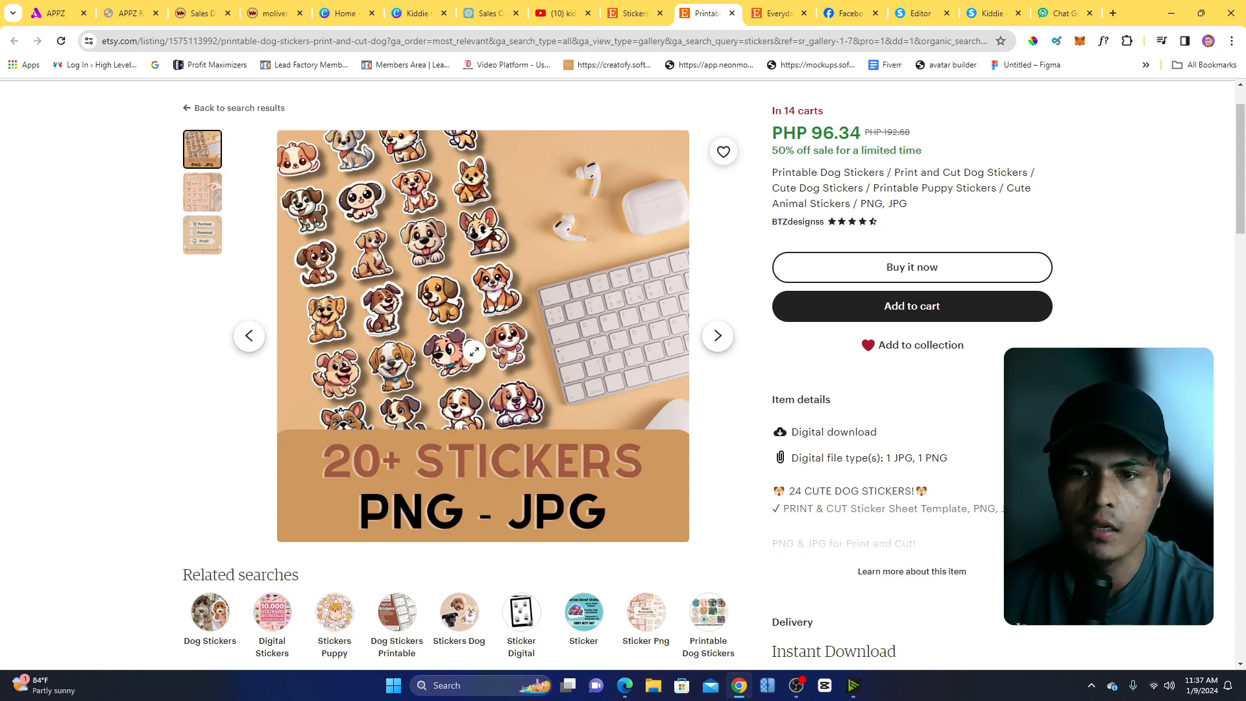
scroll(474, 364, "up", 1)
scroll(512, 368, "down", 1)
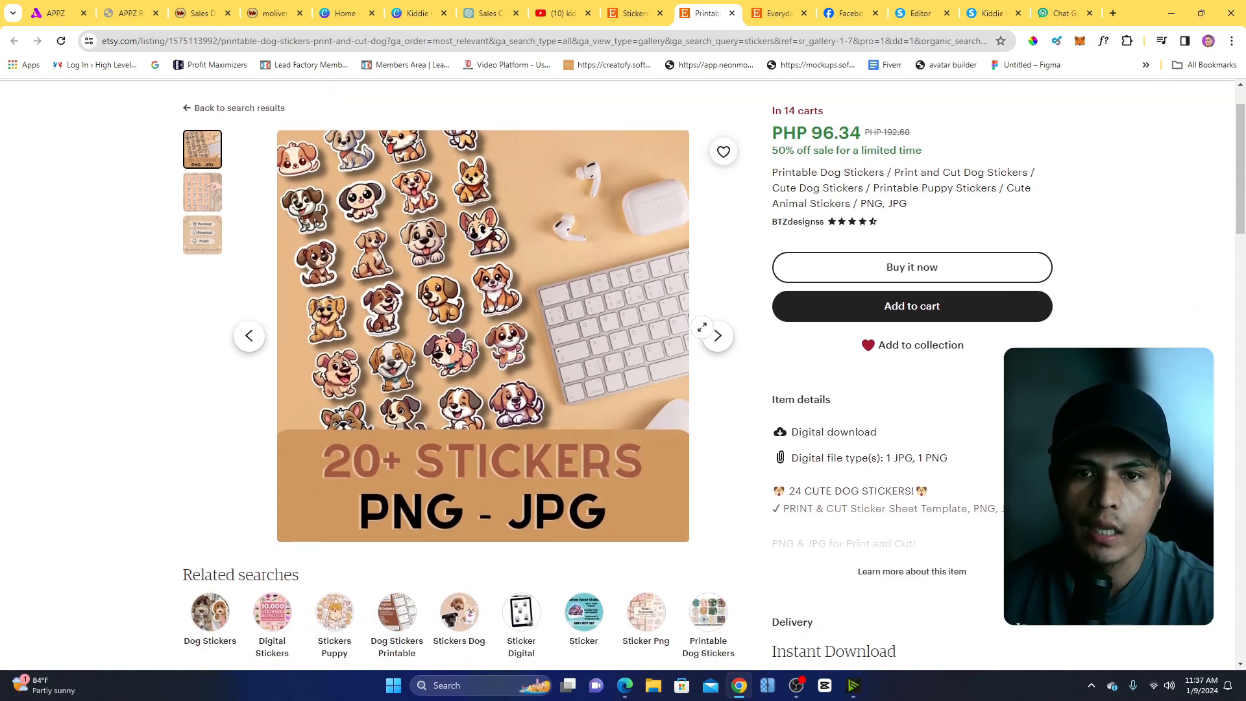
left_click_drag(1243, 144, 1242, 176)
scroll(544, 297, "down", 7)
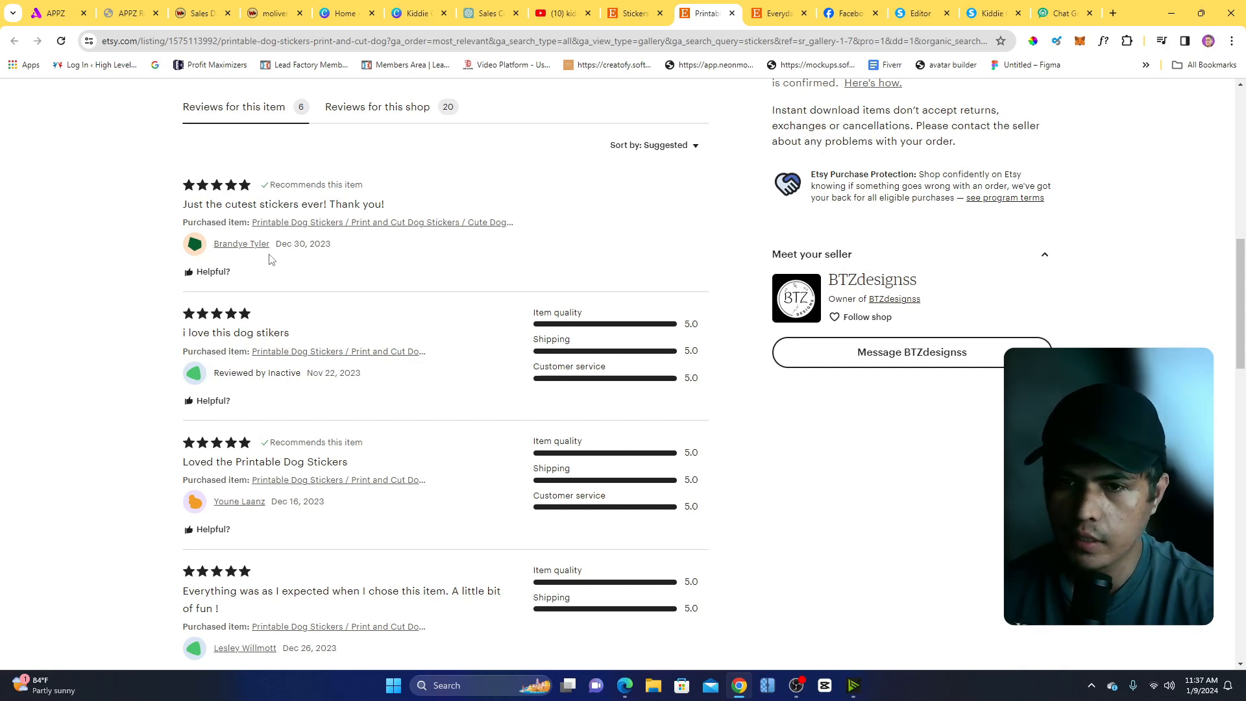
left_click_drag(188, 223, 235, 223)
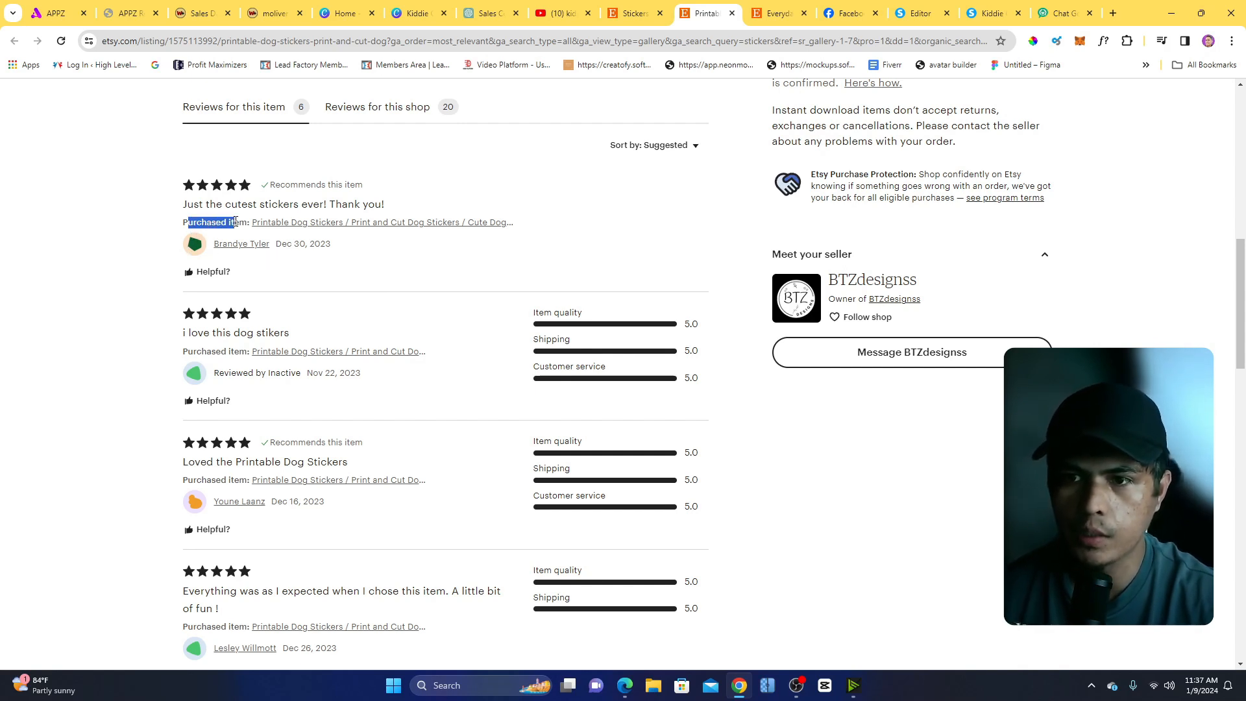
left_click_drag(207, 352, 231, 349)
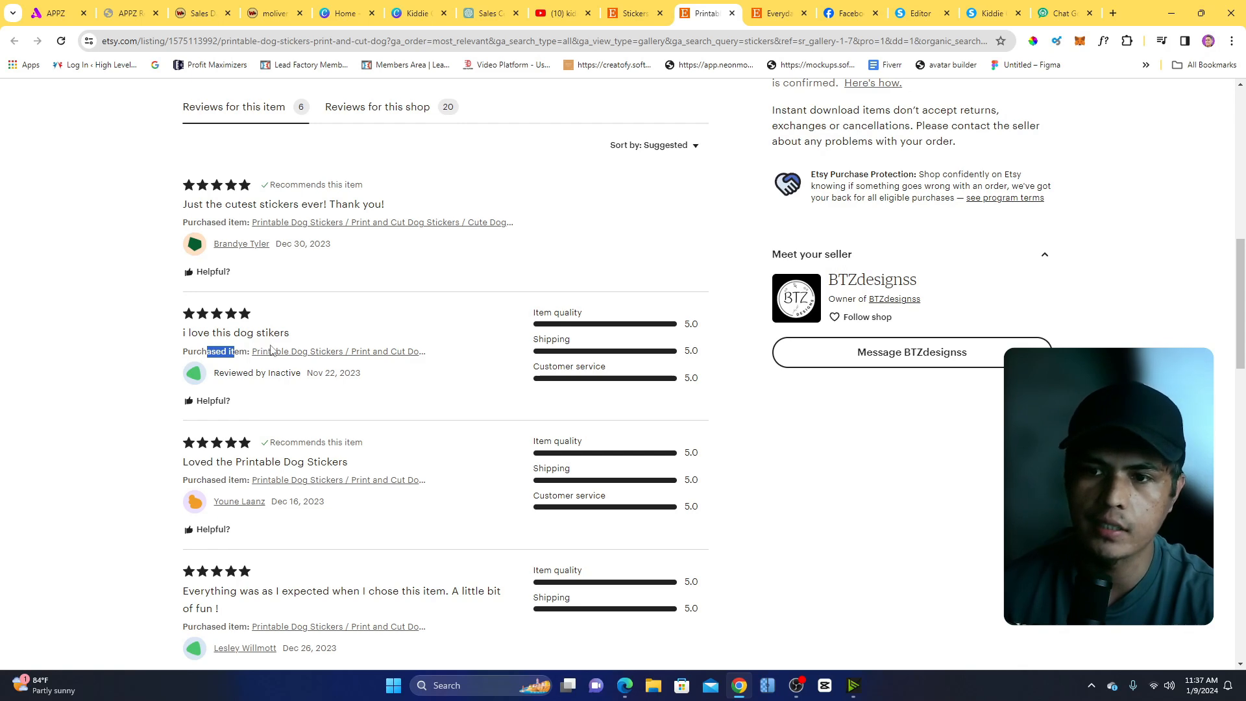
left_click_drag(208, 480, 235, 497)
scroll(232, 480, "down", 2)
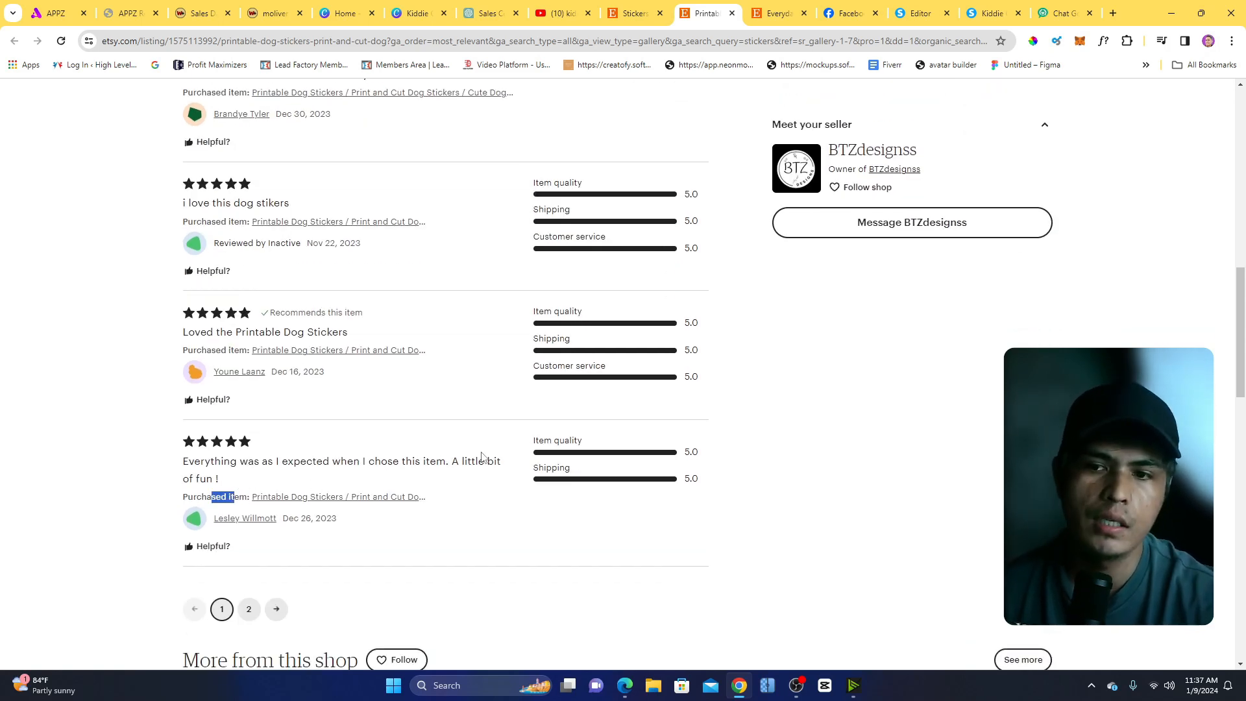
scroll(589, 406, "up", 1)
scroll(422, 455, "up", 3)
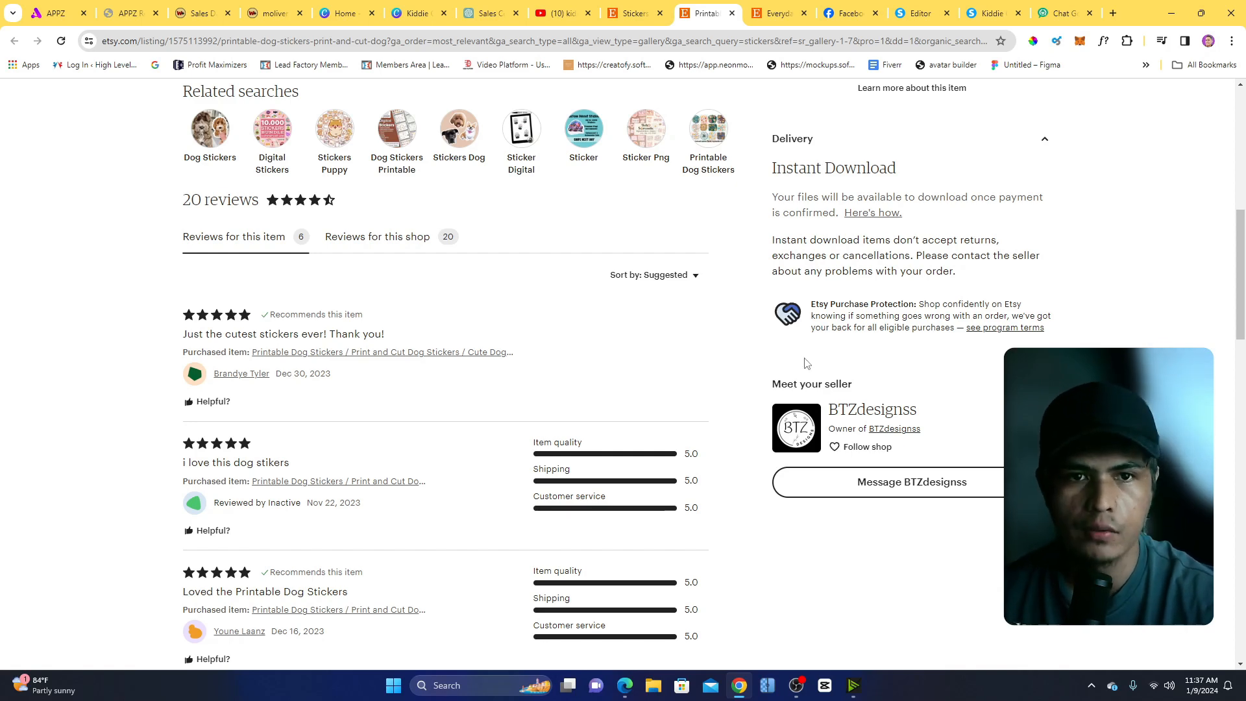
left_click_drag(1241, 269, 1241, 151)
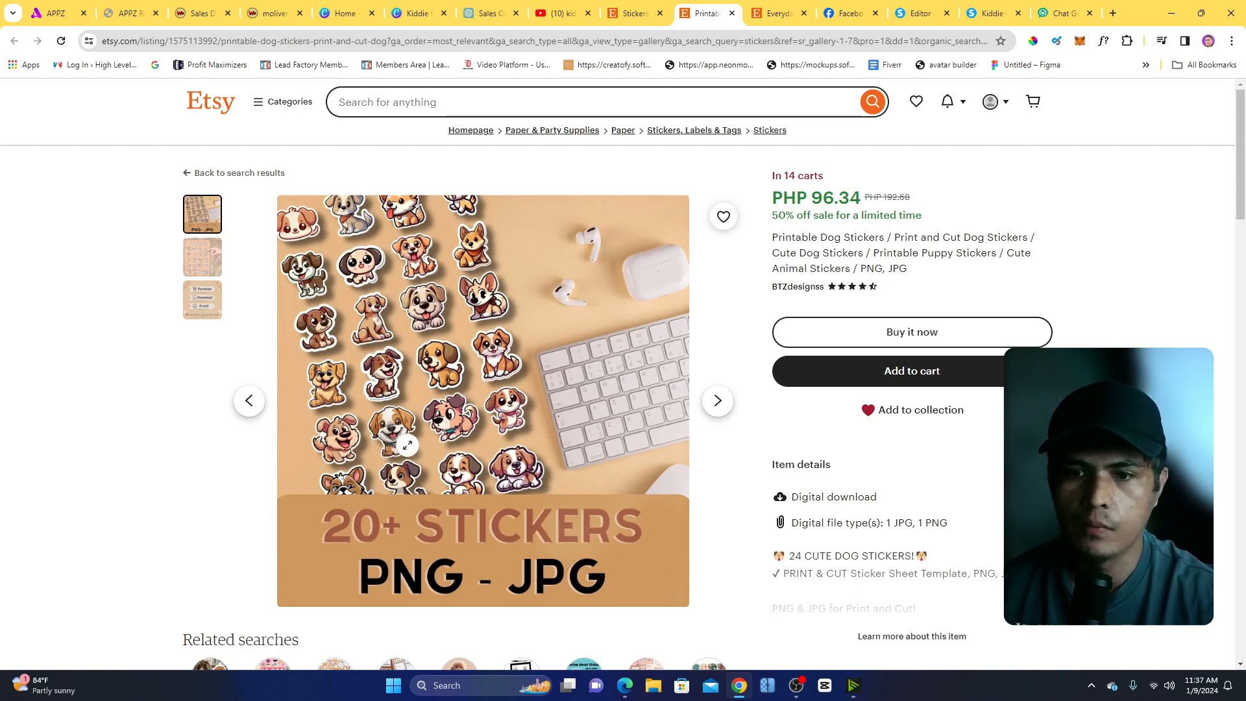
In a new Chrome tab, search Google for "microsoft edge download" and open the Microsoft Edge download page.
left_click(625, 686)
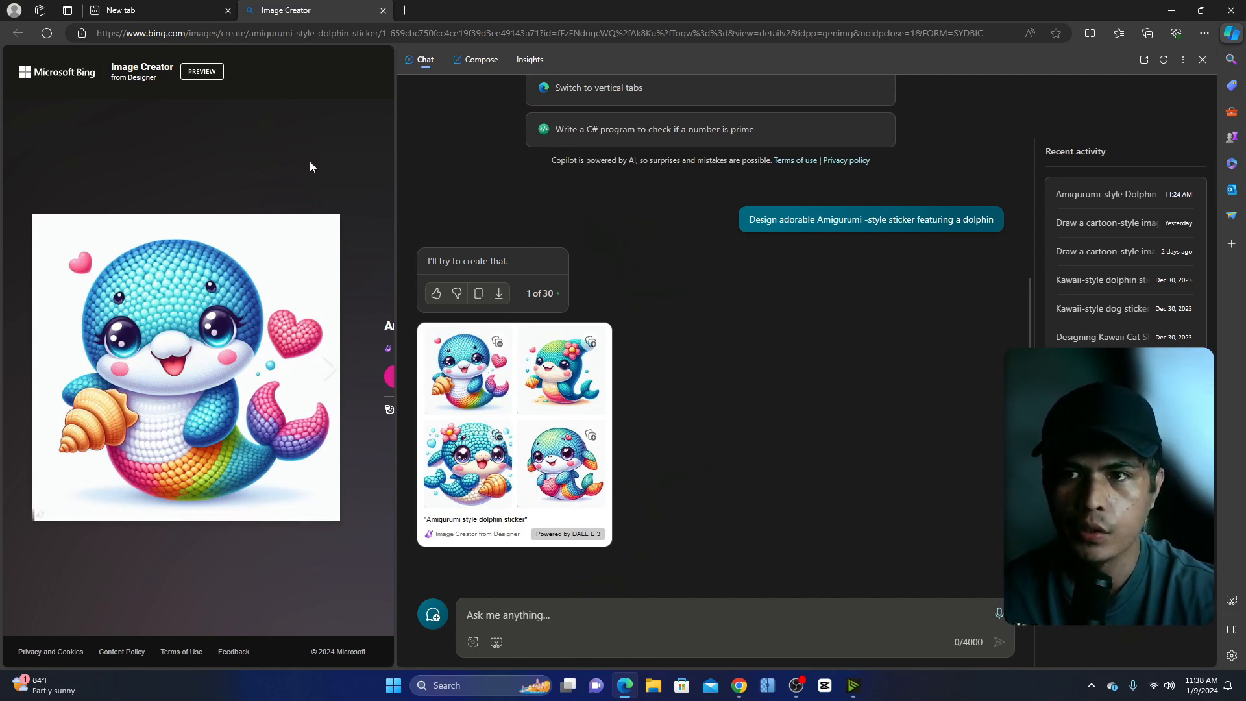
mouse_move(739, 685)
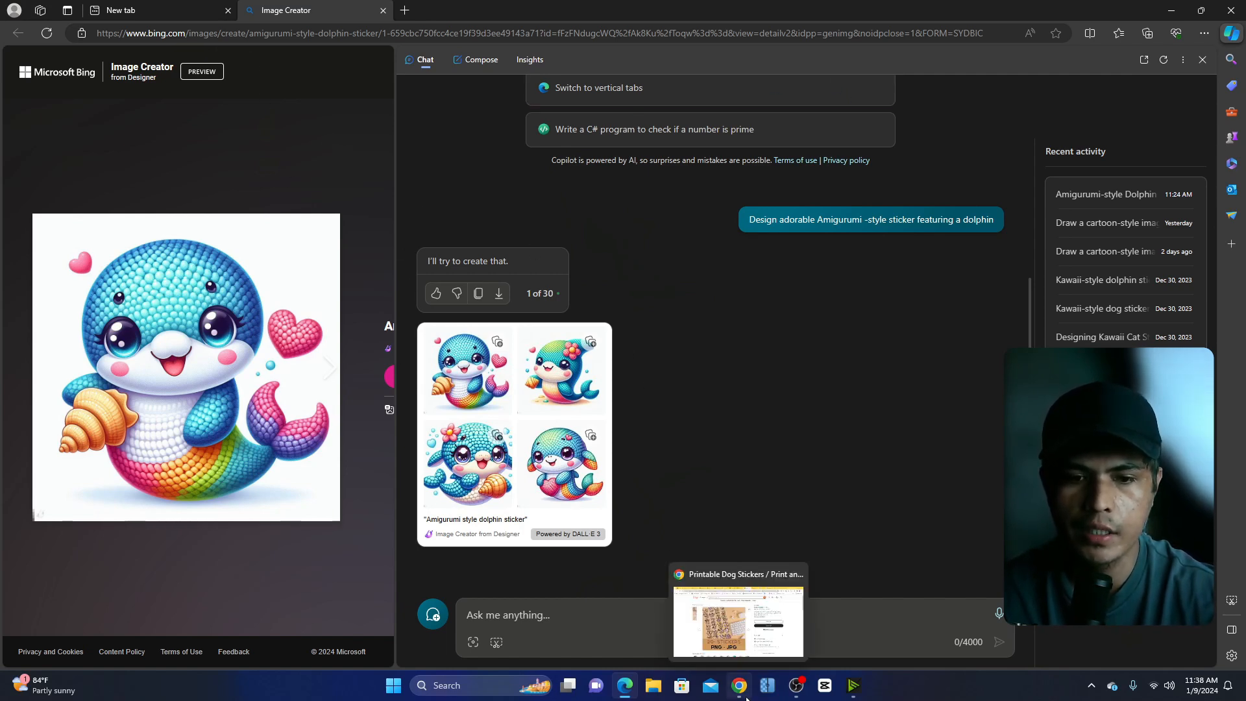
left_click(737, 614)
left_click(1112, 14)
left_click(808, 41)
type("go")
key("Return")
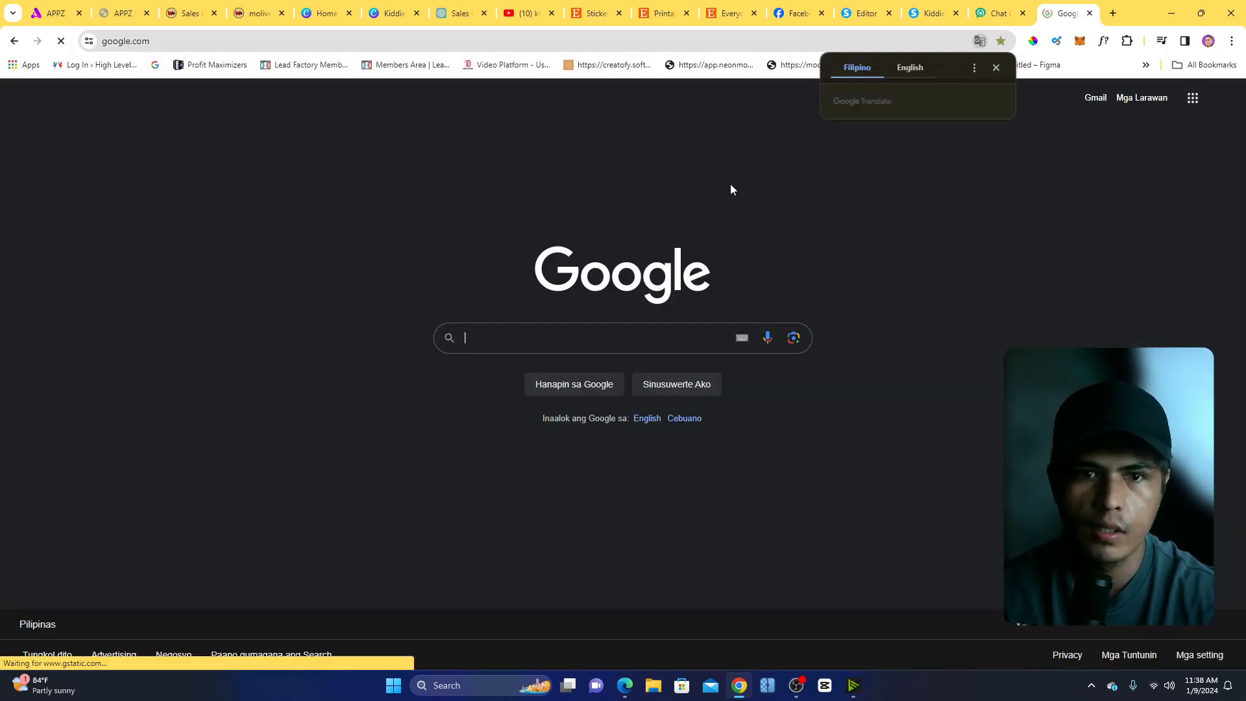
left_click(582, 339)
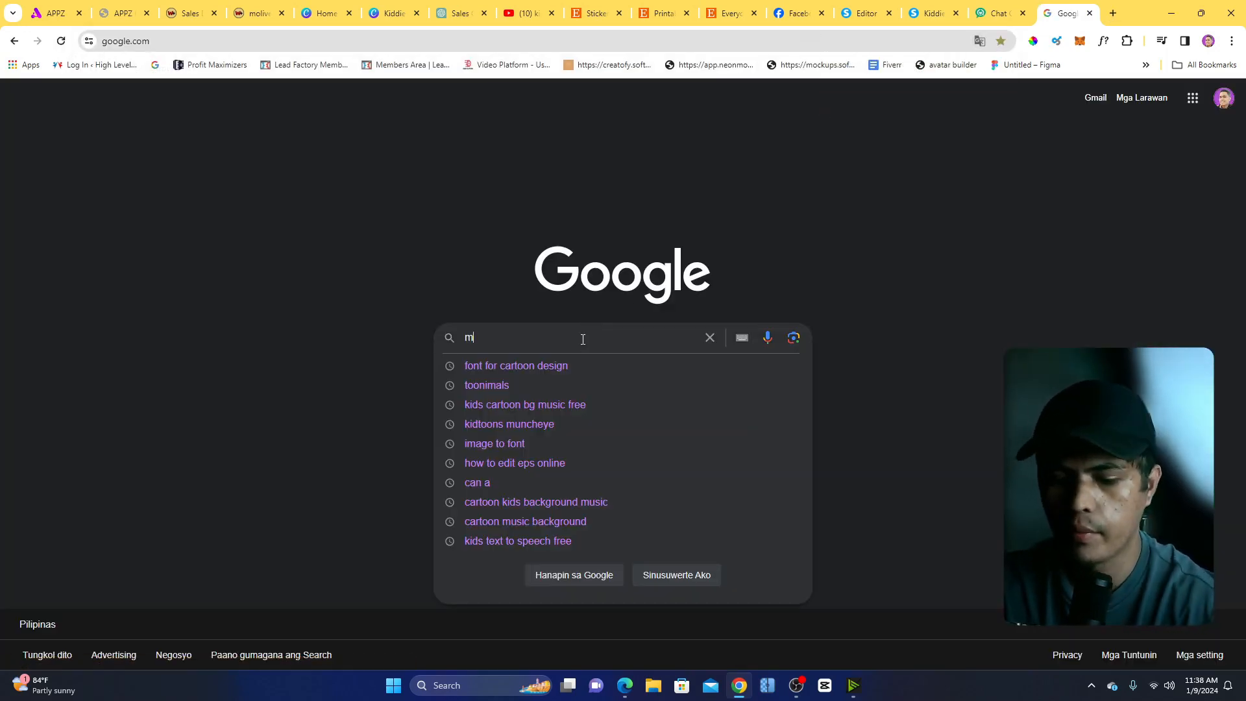
type("micro")
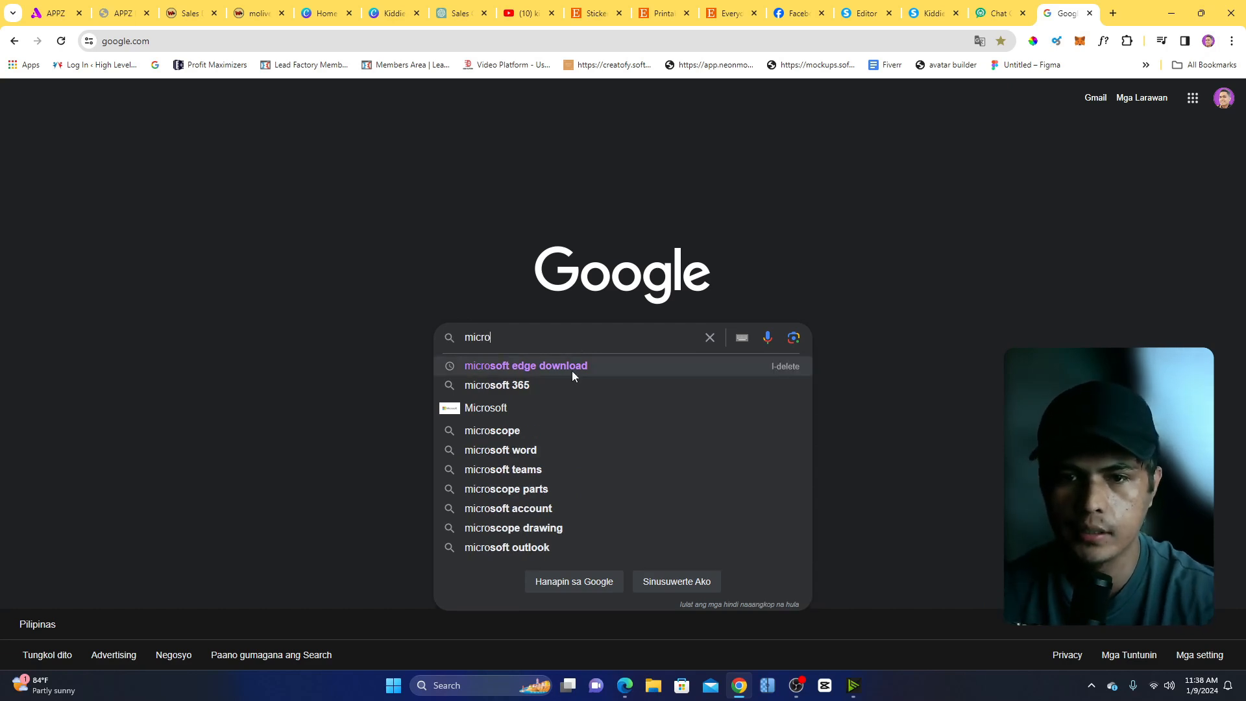
left_click(571, 369)
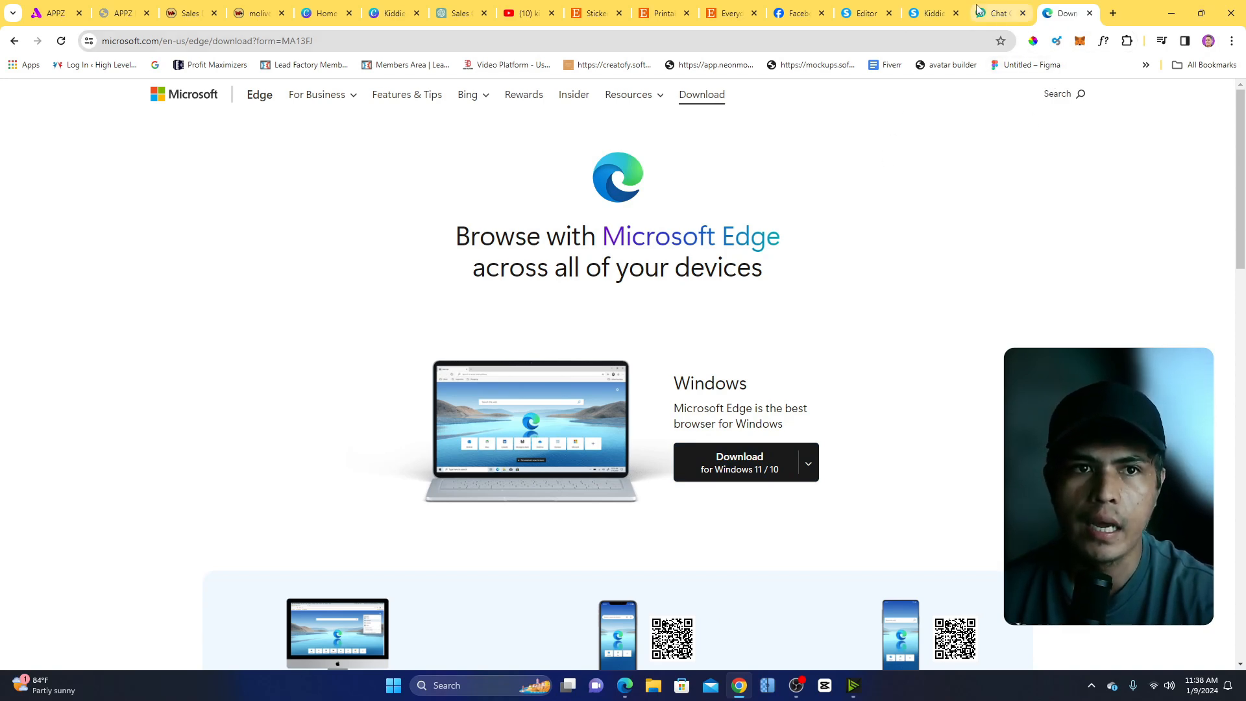
Switch to Microsoft Edge by way of the ChatGorilla page, and close and reopen the Copilot chat pane.
left_click(996, 13)
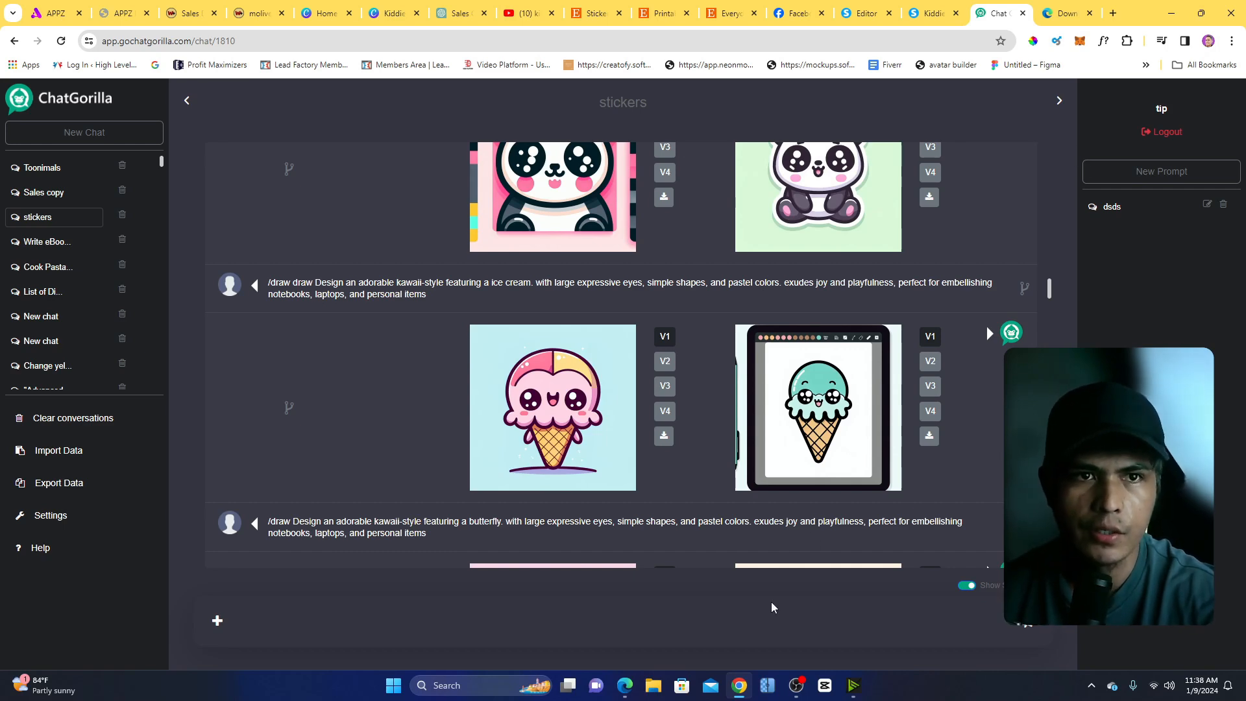
mouse_move(633, 688)
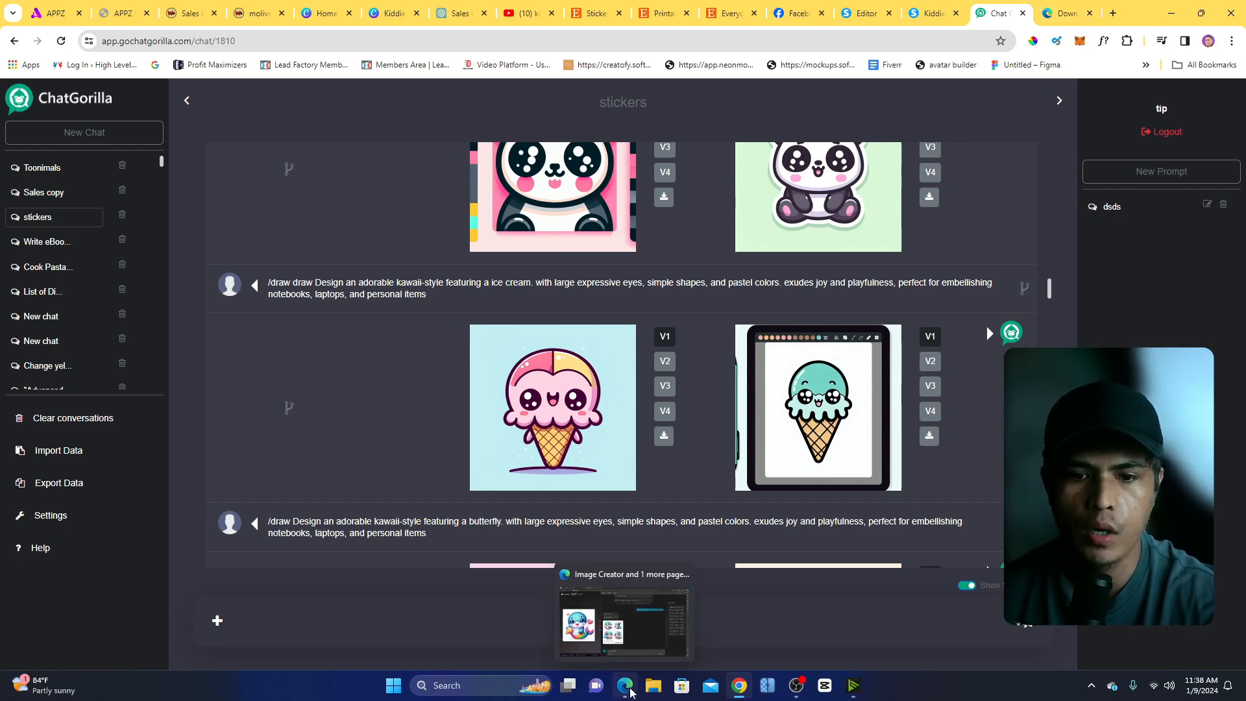
left_click(639, 619)
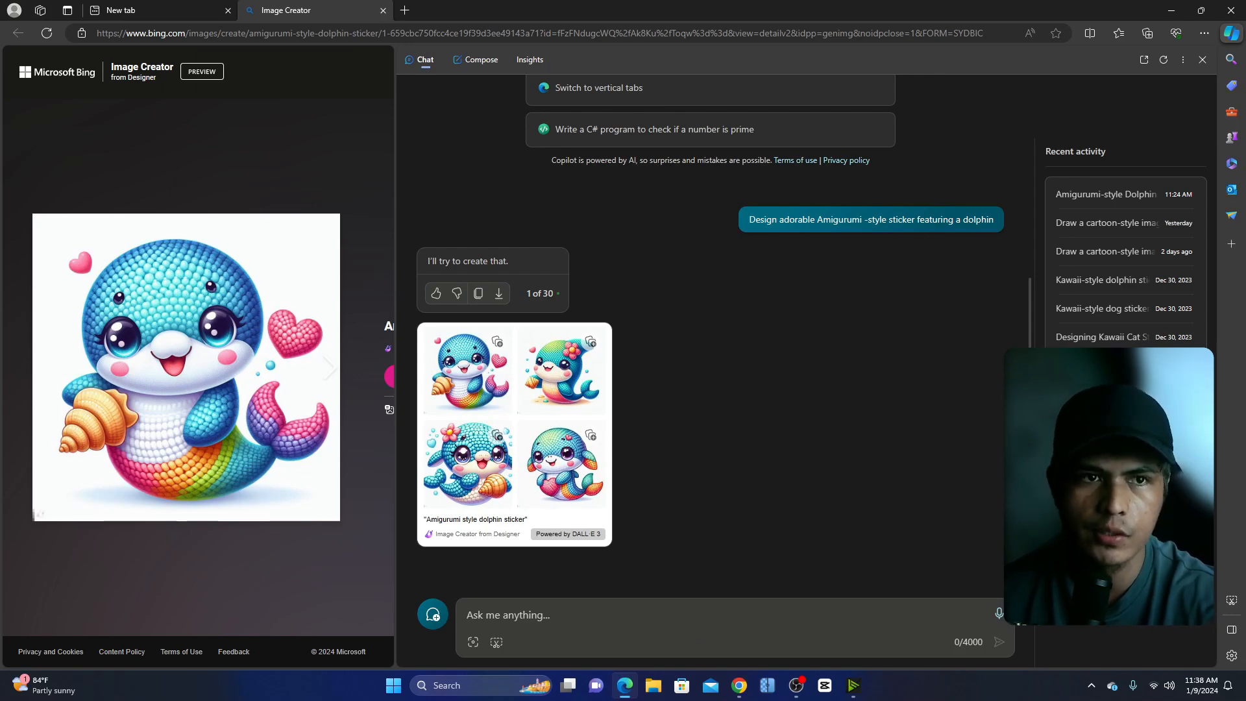
left_click(1204, 60)
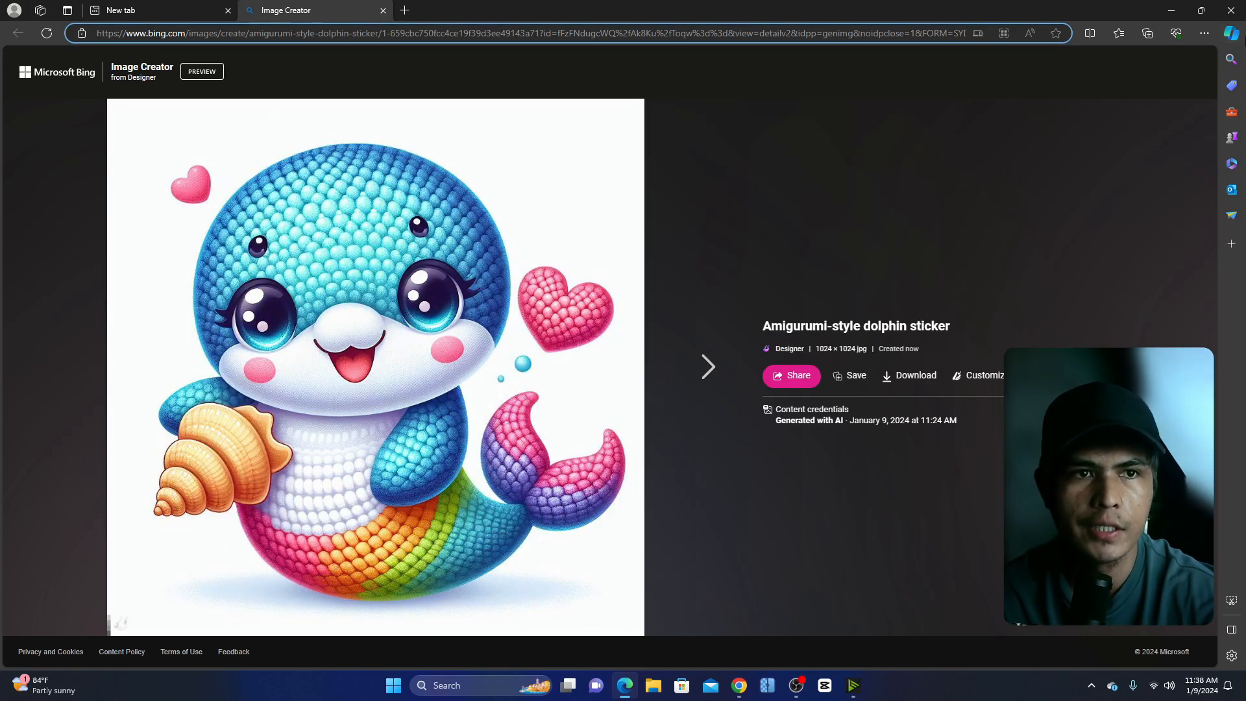
left_click(1232, 33)
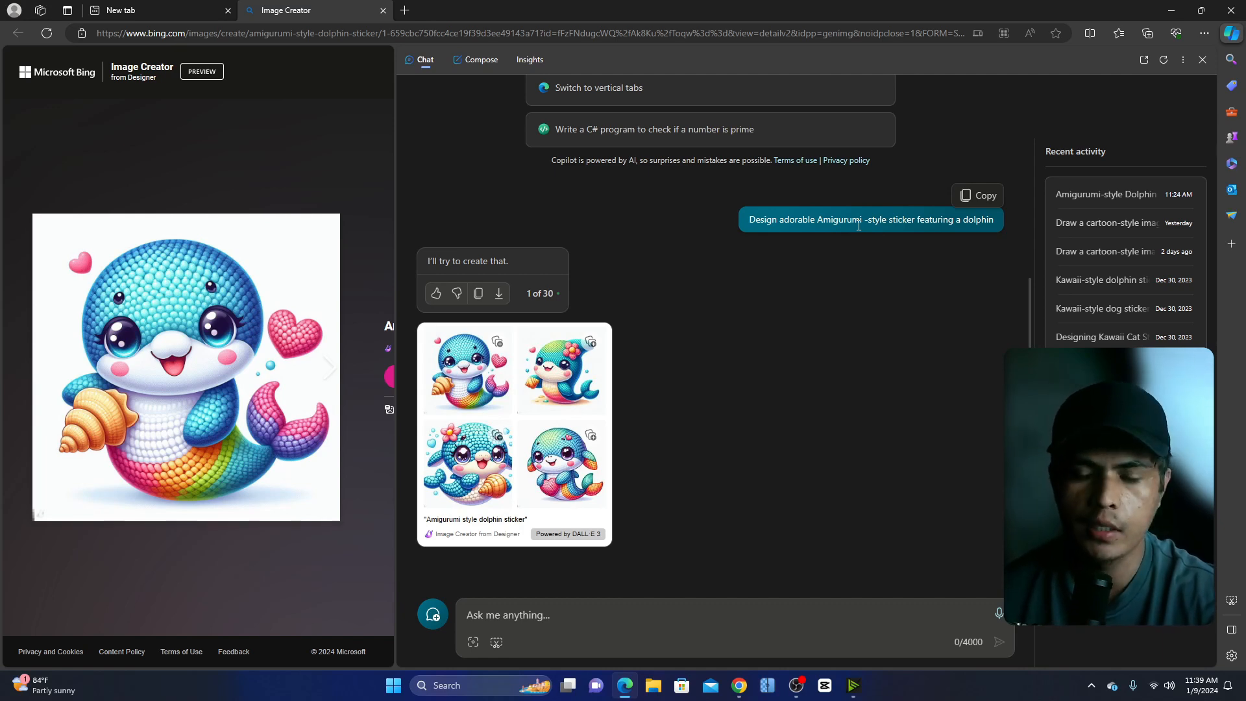
Look at the everyday digital stickers and printable dog stickers listings on Etsy in Chrome, and return to Microsoft Edge.
left_click(739, 685)
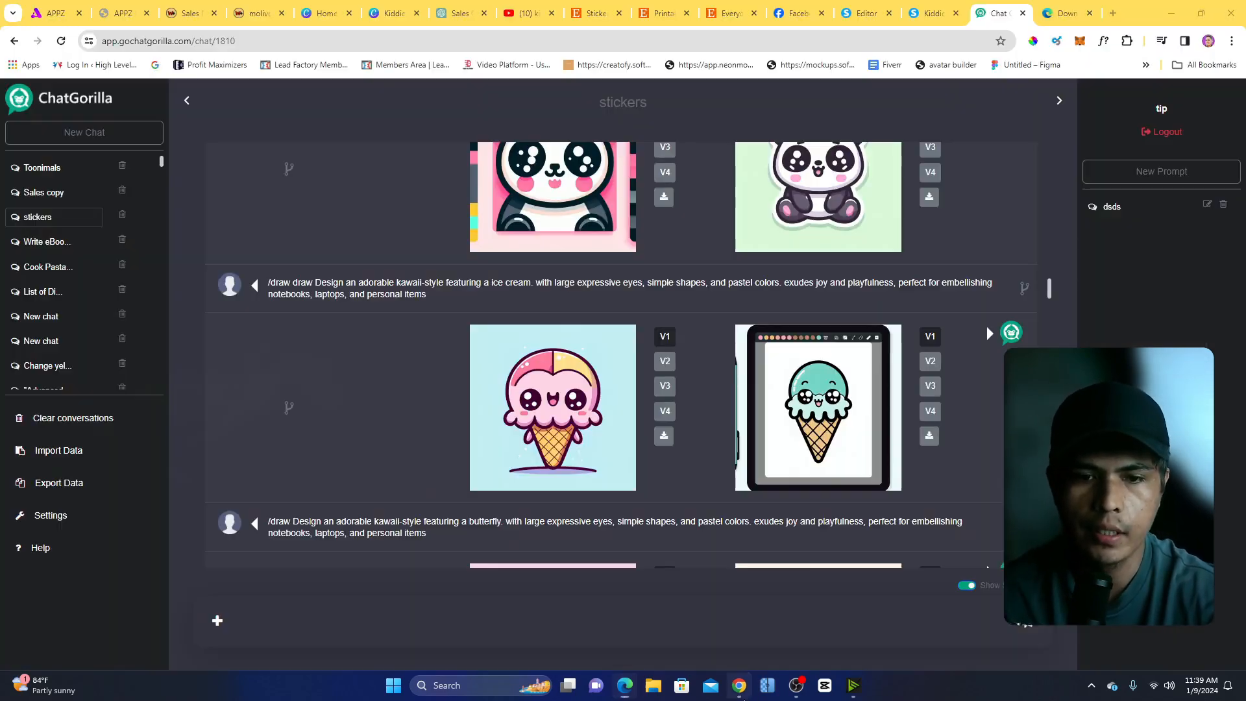
left_click(732, 13)
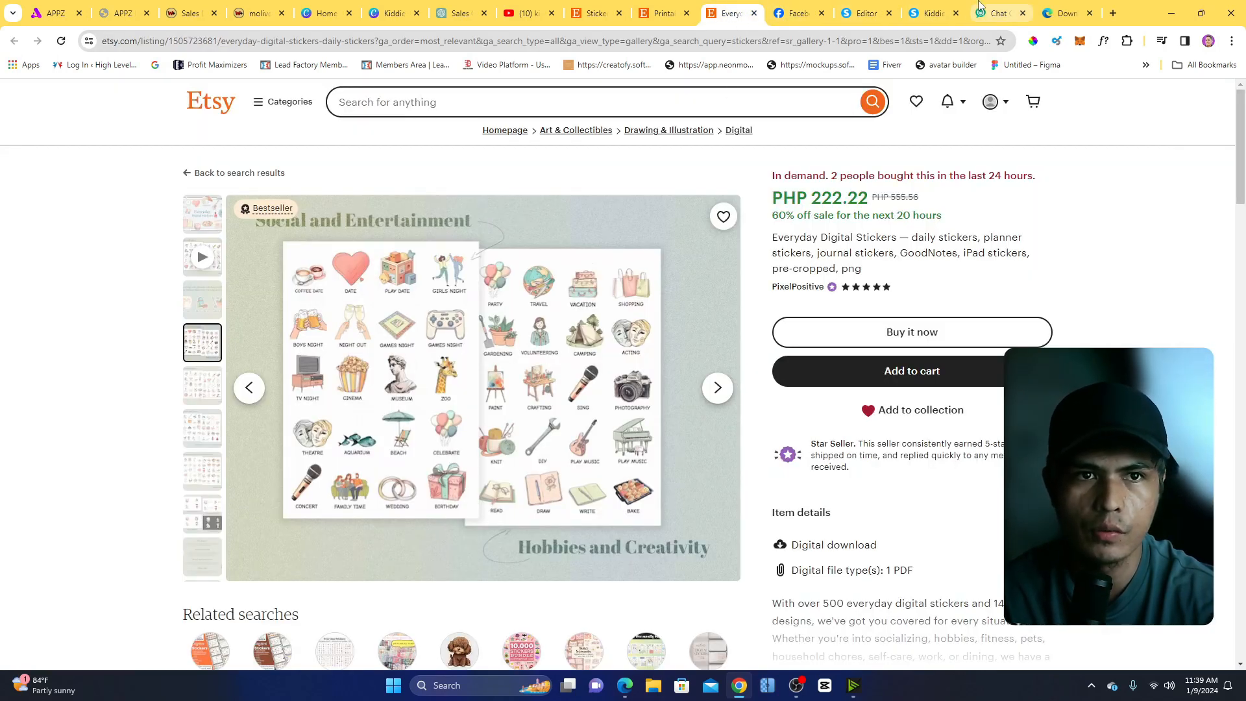
left_click(665, 13)
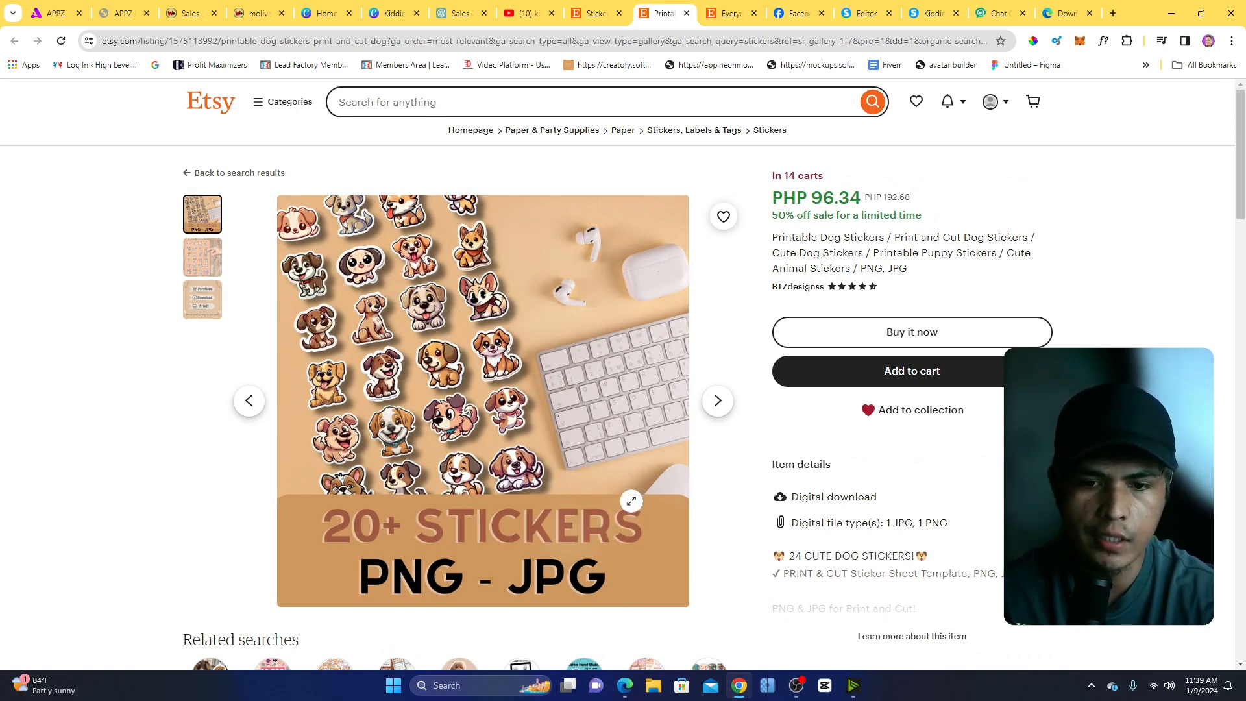
left_click(625, 687)
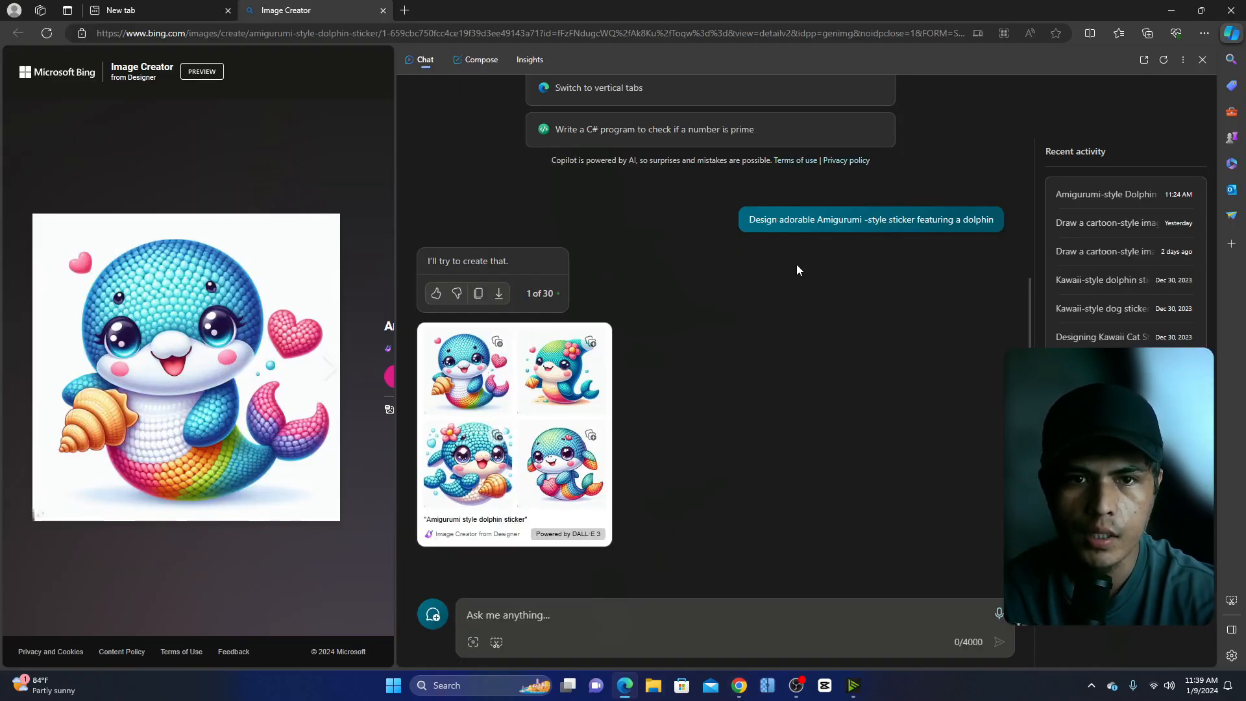
Copy the earlier prompt "Design adorable Amigurumi -style sticker featuring a dolphin" into the Copilot message box.
left_click_drag(751, 221, 990, 231)
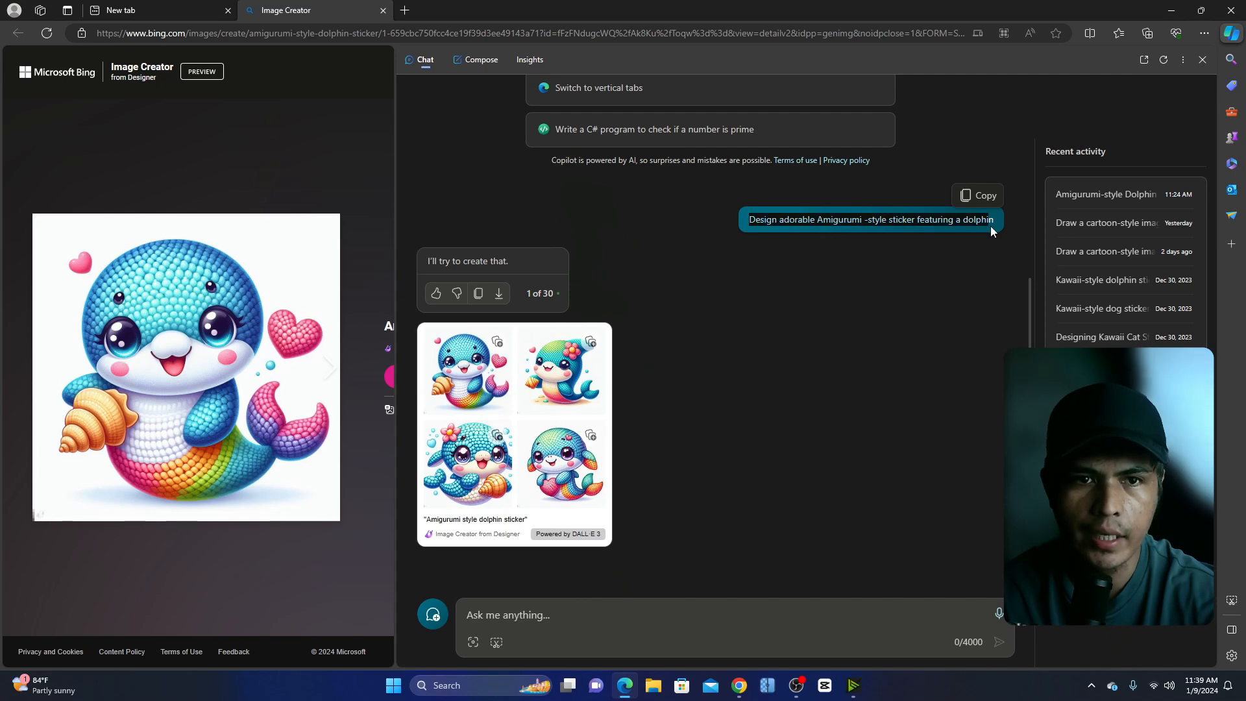
right_click(999, 232)
left_click(952, 242)
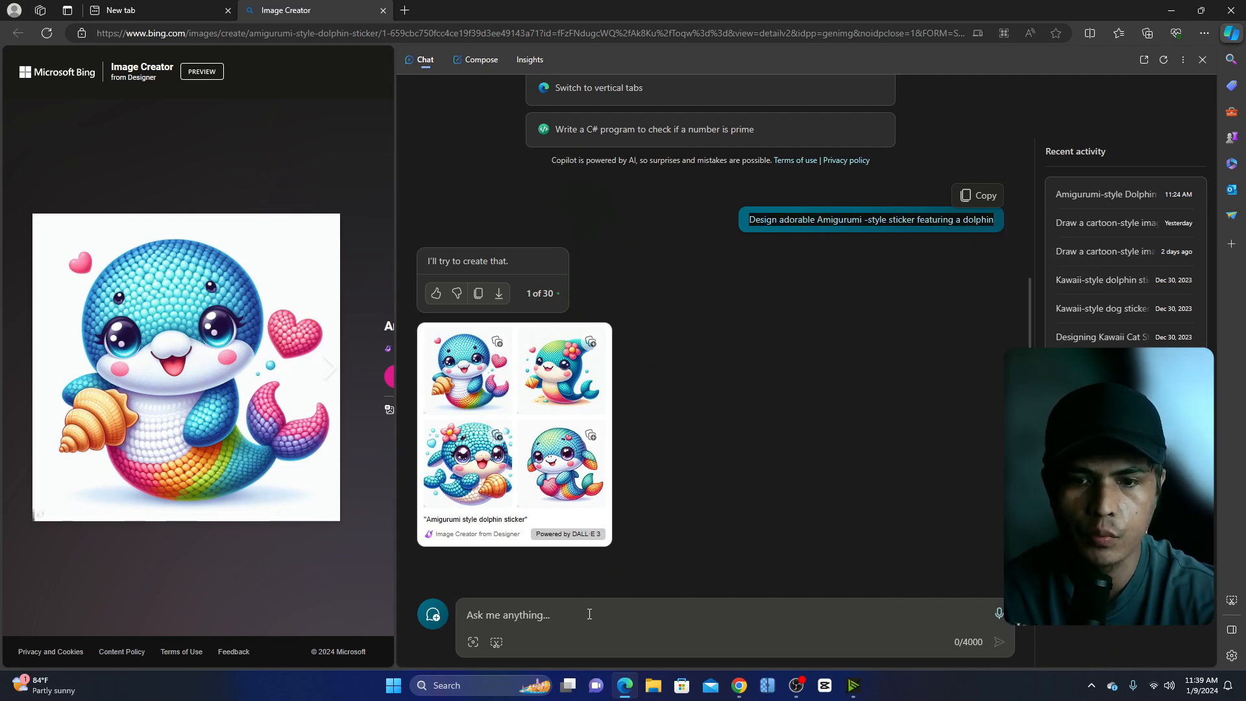
left_click(588, 619)
key("ctrl+v")
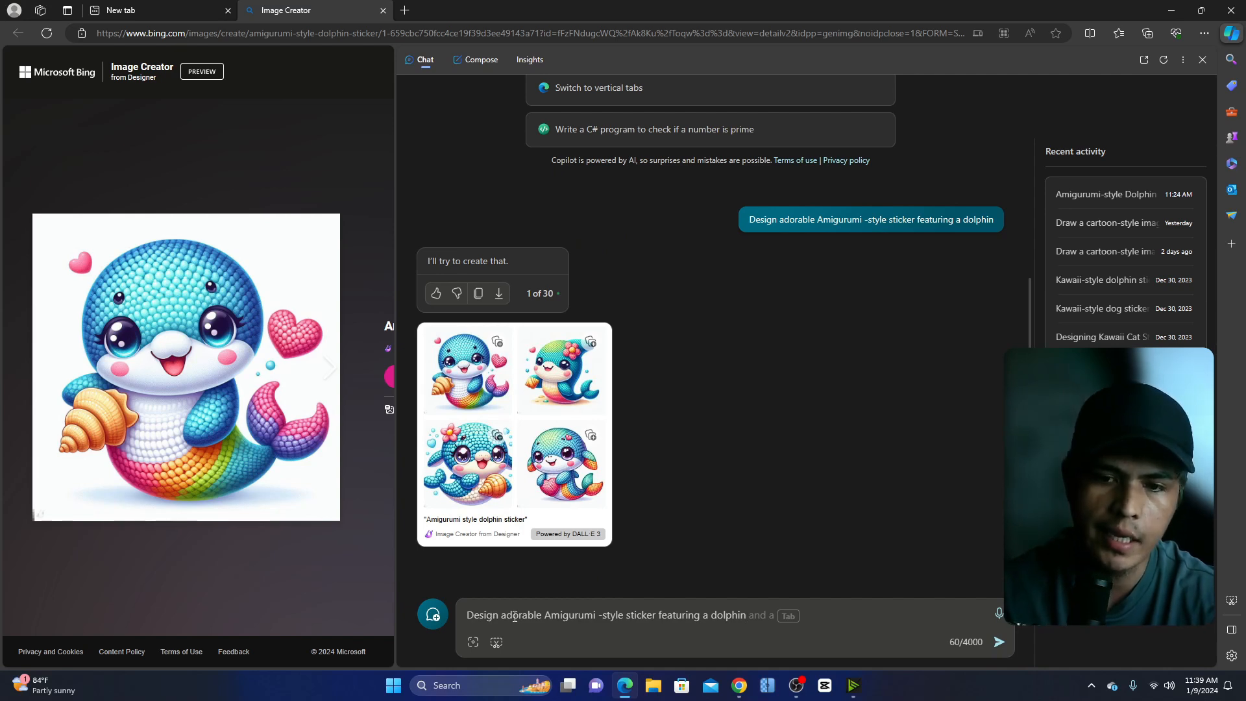
Replace the style word "Amigurumi" with "Chibi" in the new Copilot prompt.
left_click_drag(547, 615, 595, 615)
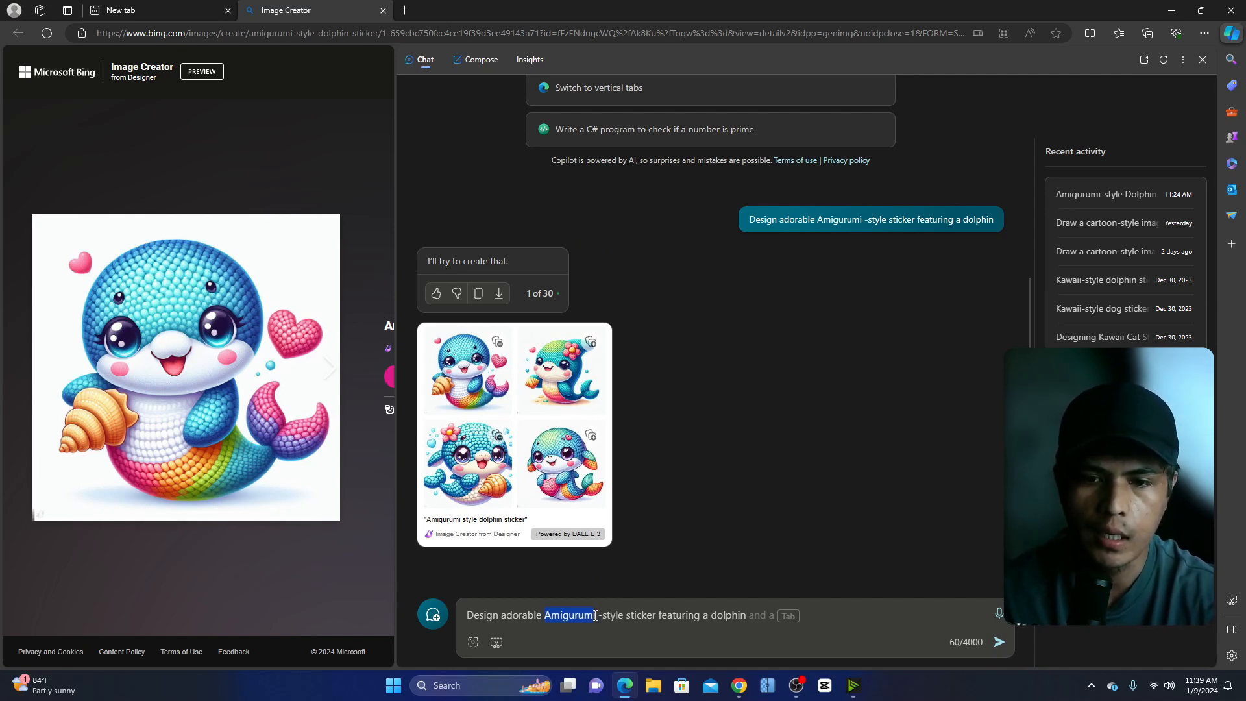
key("BackSpace")
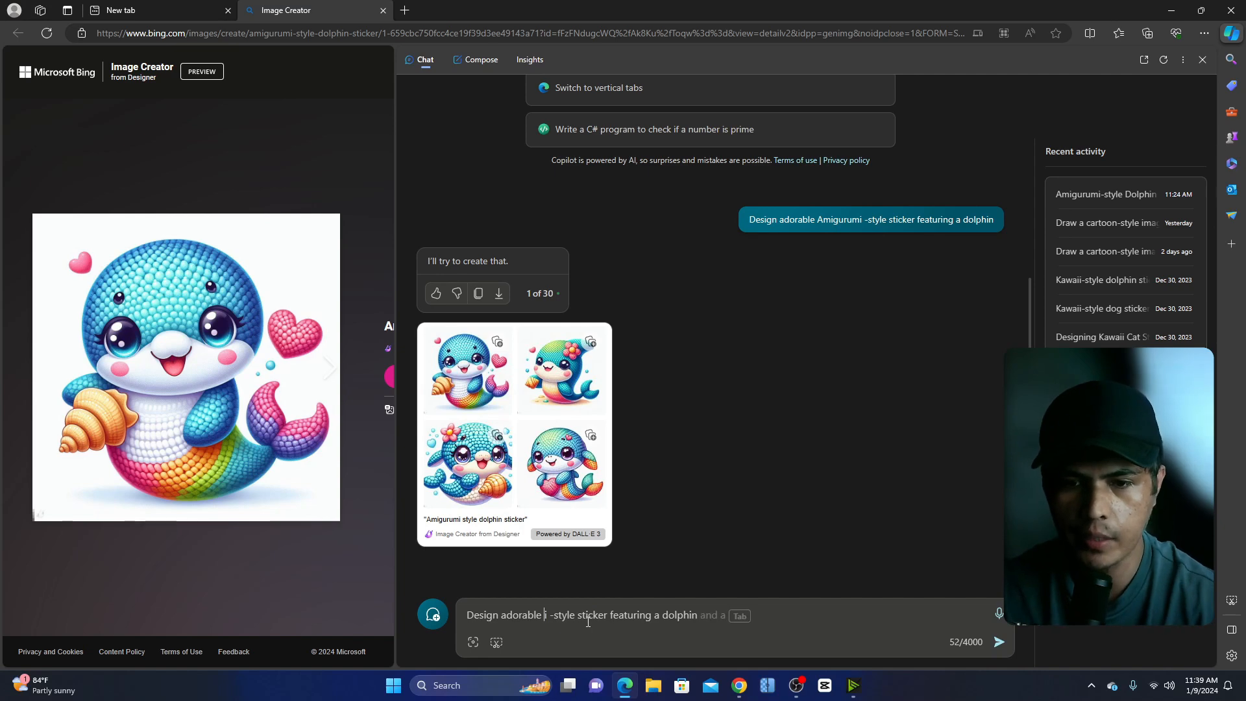
type("Chibi")
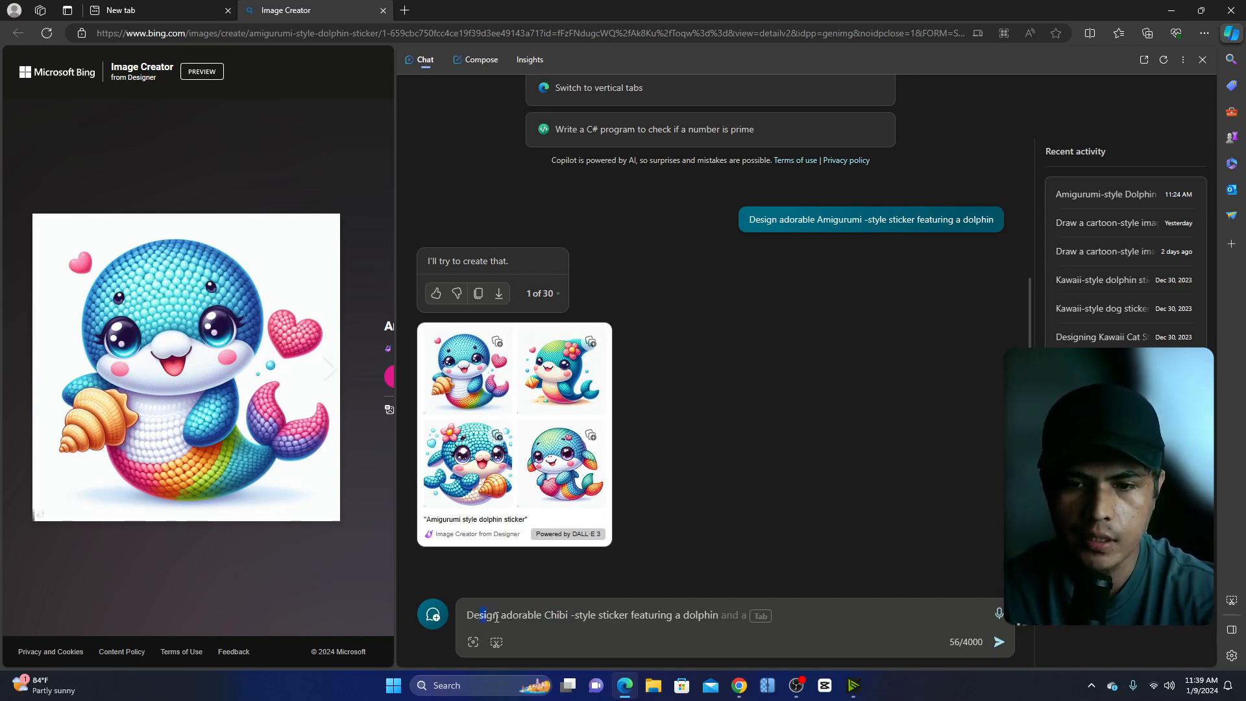
Change the sticker subject in the new Copilot prompt from a dolphin to a dog.
left_click_drag(584, 620, 629, 619)
left_click(686, 616)
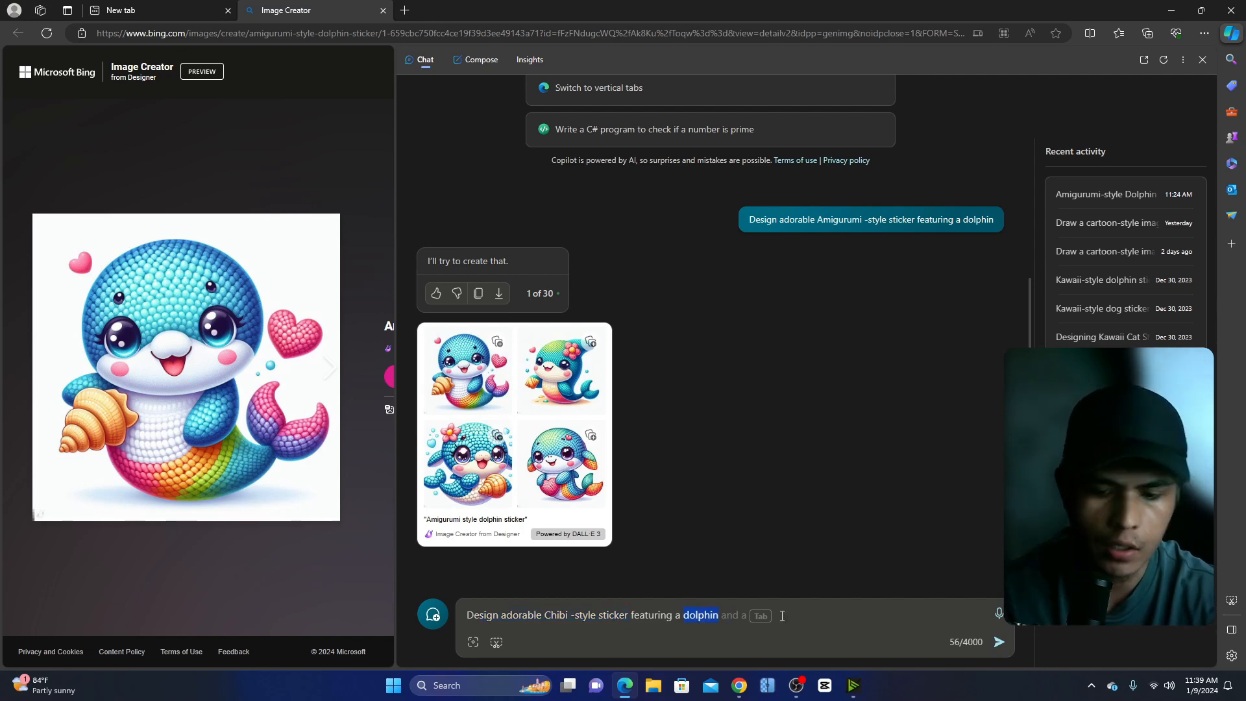
type("dog")
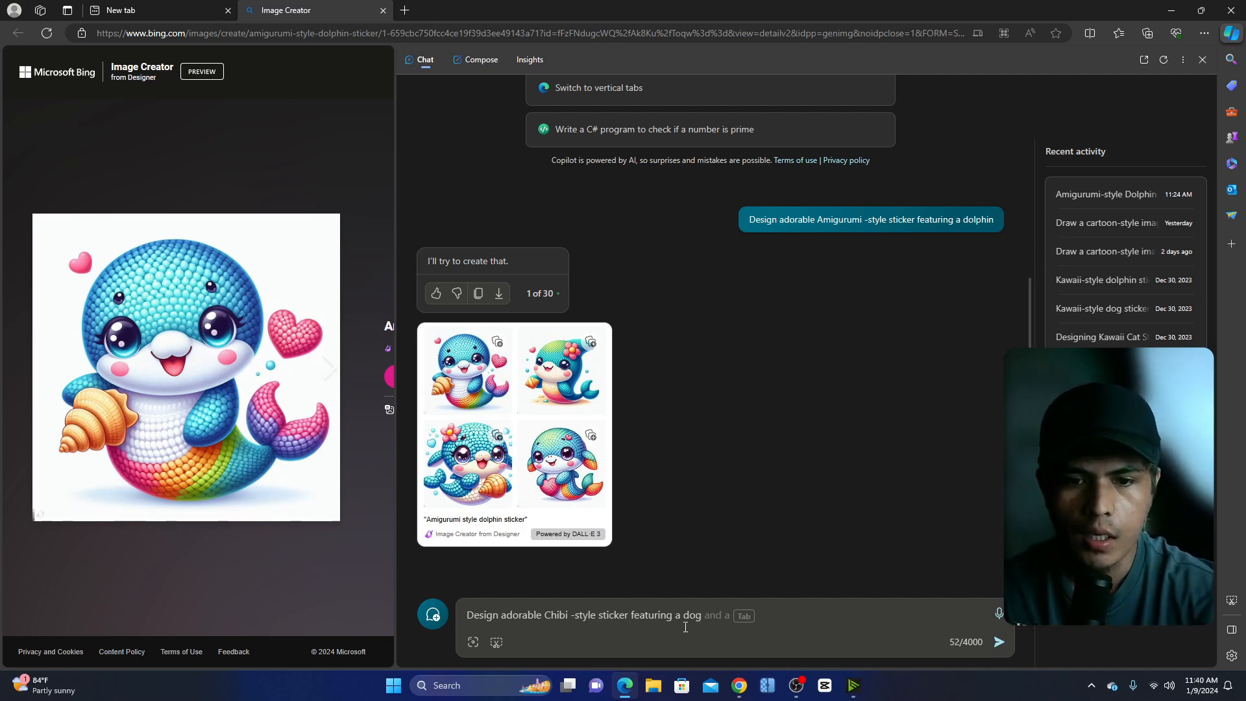
Check the printable dog stickers listing on Etsy in Chrome, return to Edge and submit the Chibi dog sticker prompt to Copilot.
left_click(739, 685)
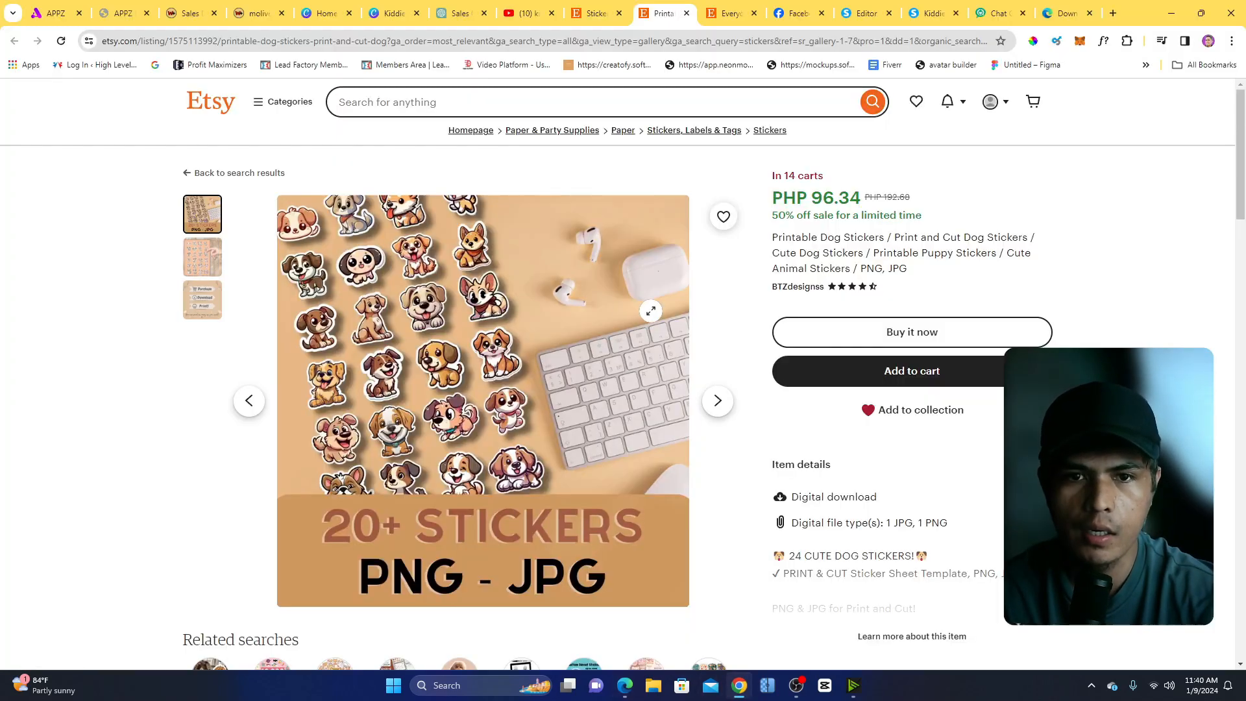
left_click(624, 686)
left_click(999, 642)
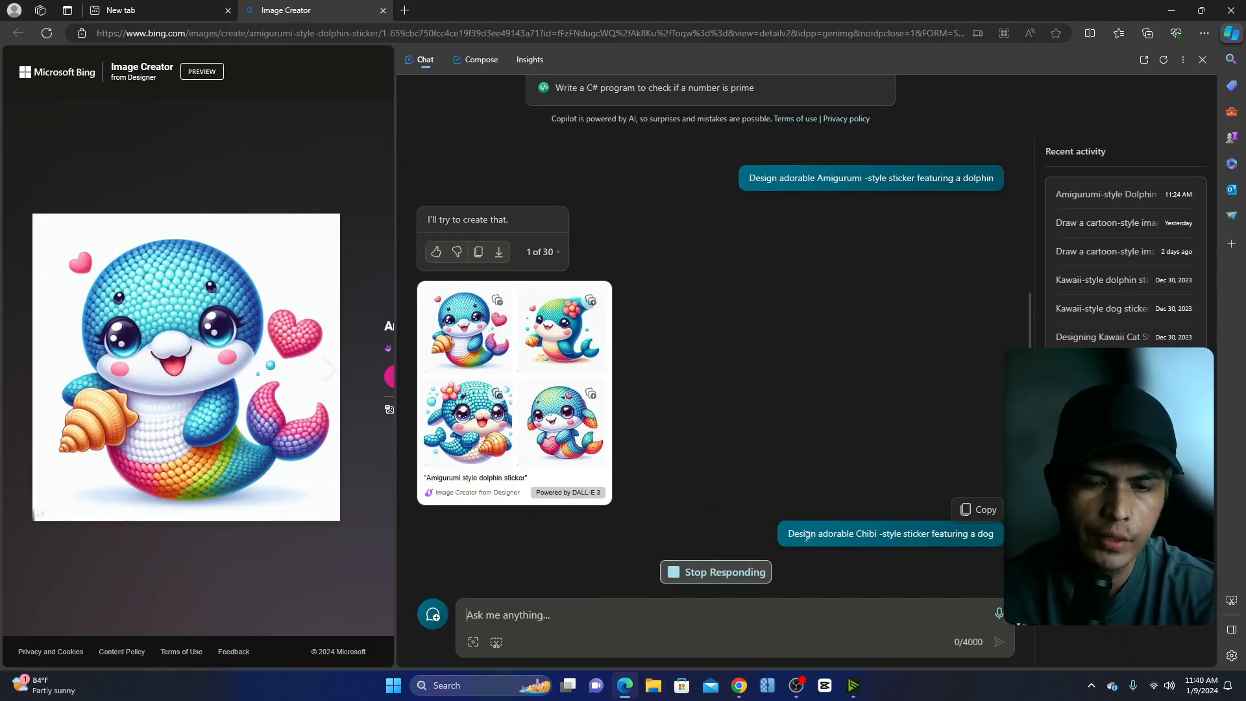
left_click_drag(819, 536, 989, 535)
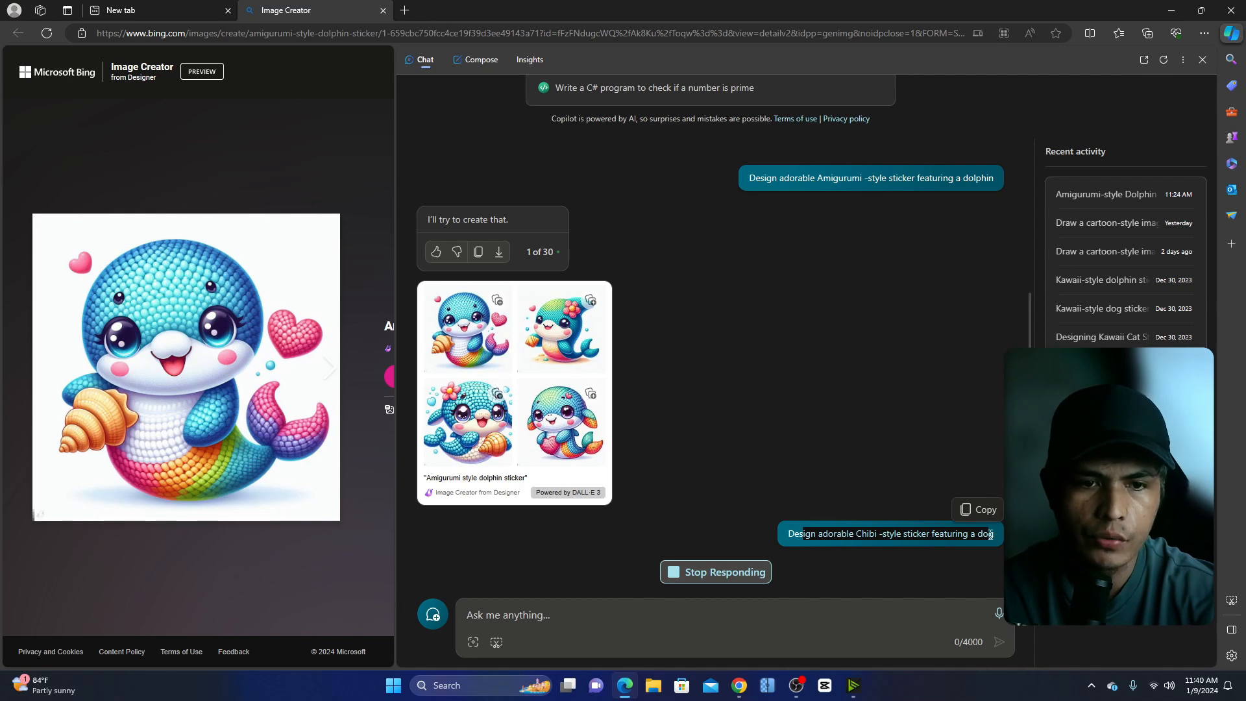
left_click(928, 529)
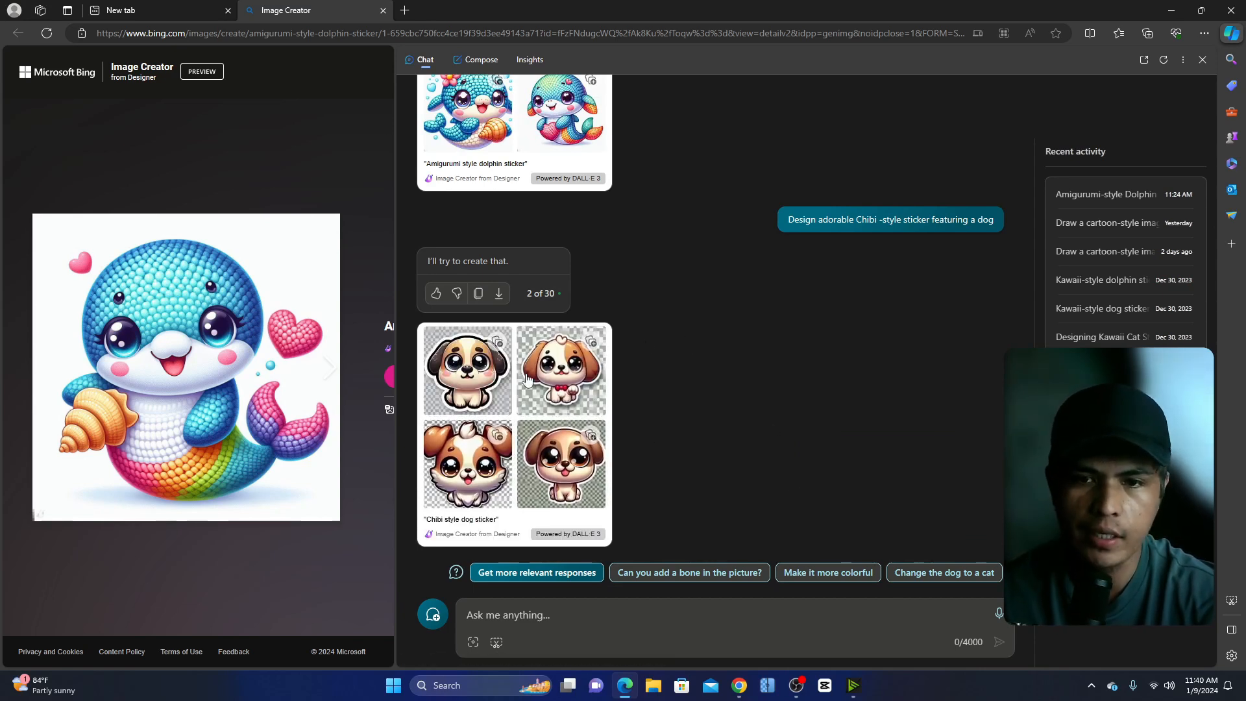
Open the first generated Chibi dog sticker in Image Creator and browse through all four variations.
mouse_move(800, 224)
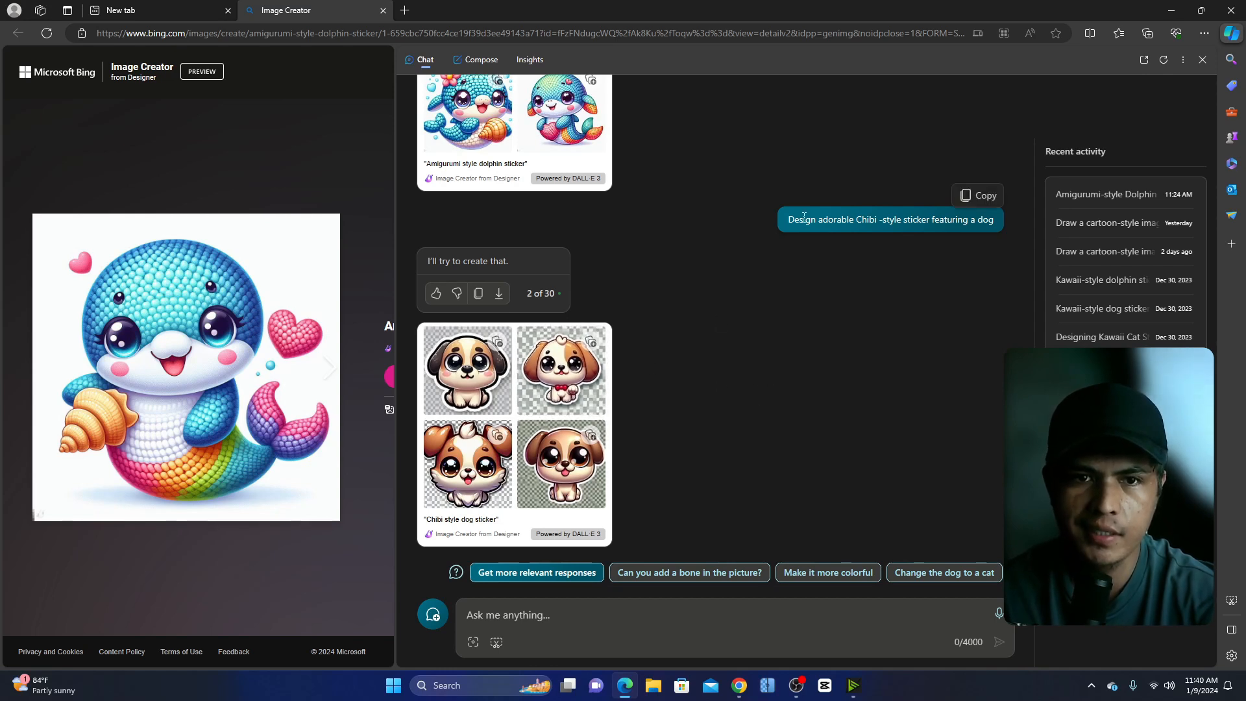
left_click_drag(792, 217, 993, 220)
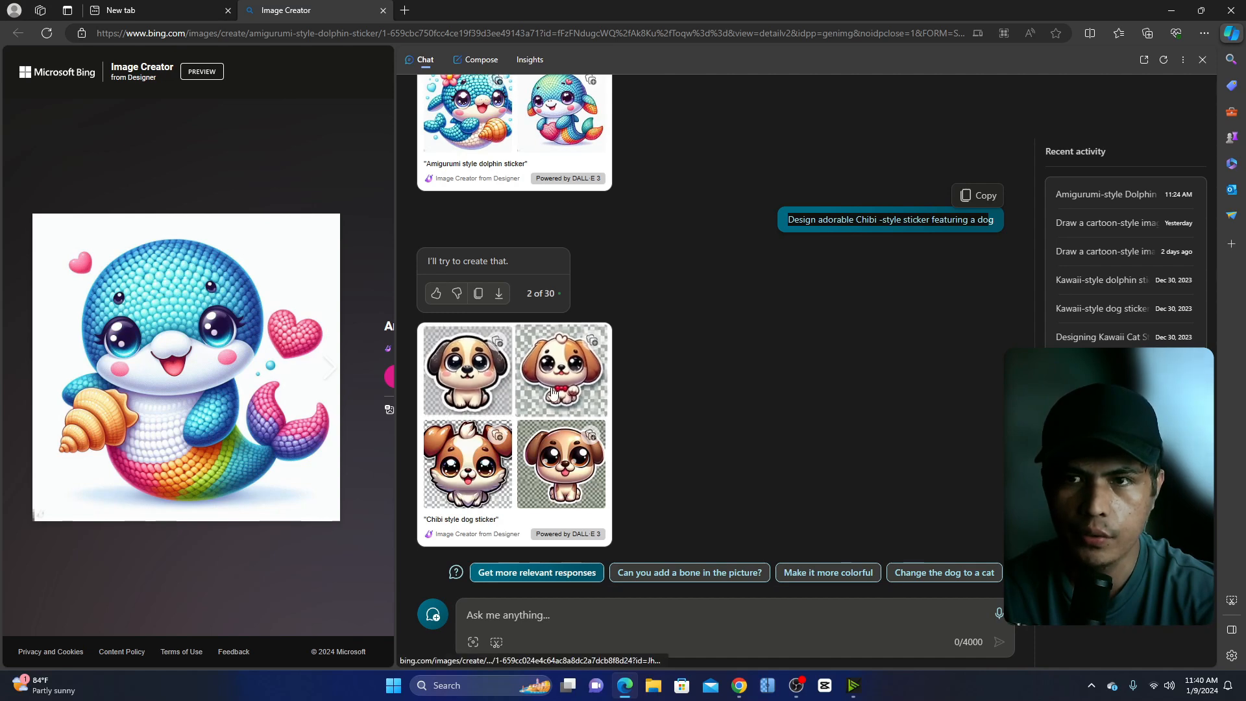
left_click(468, 370)
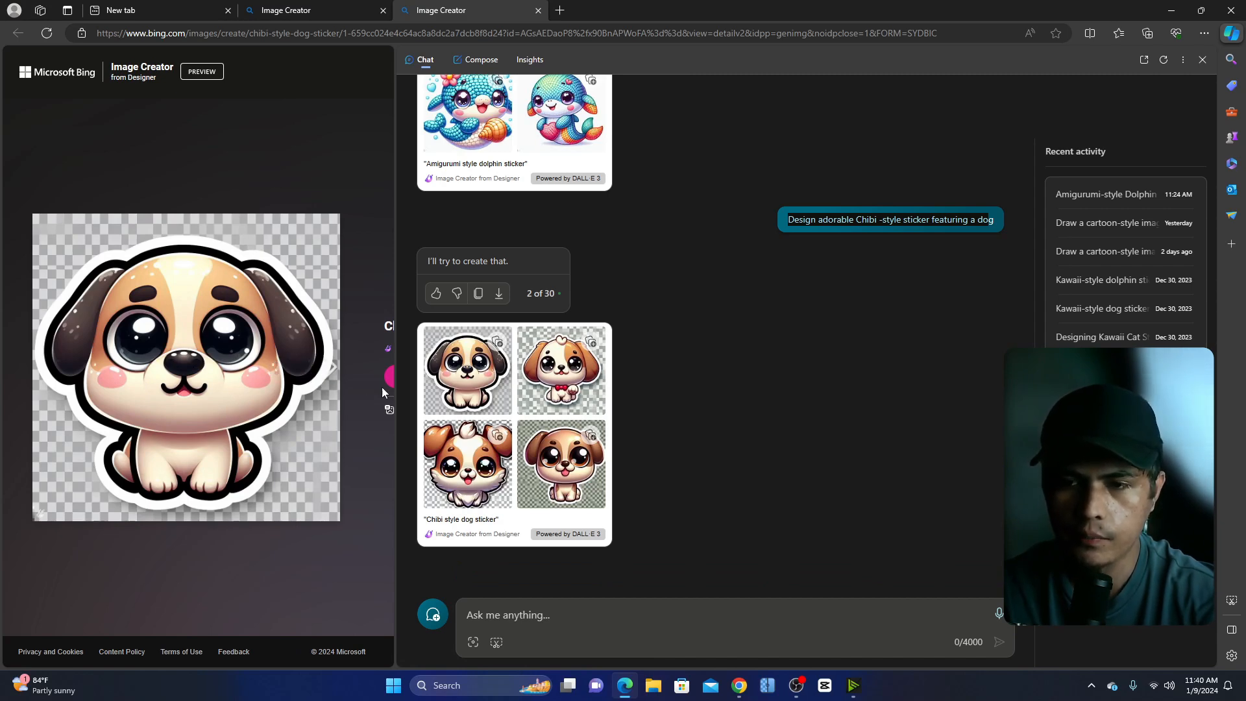
left_click(331, 367)
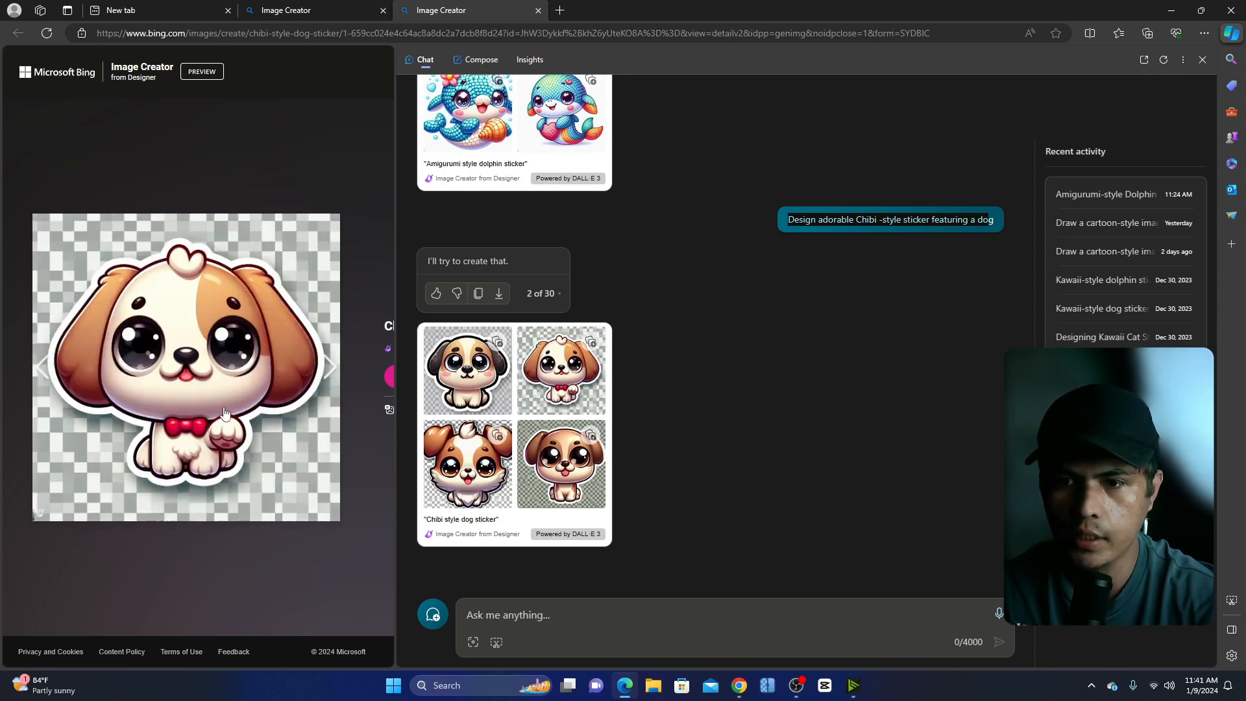
left_click(320, 370)
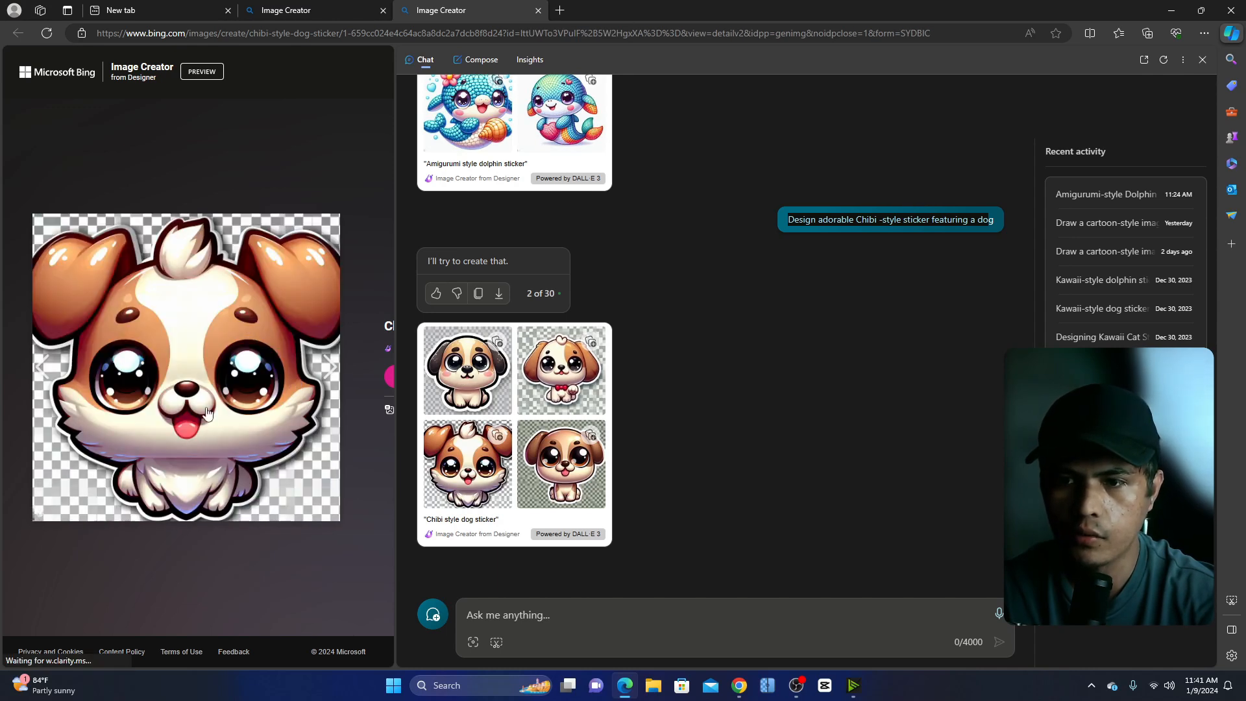
left_click(322, 371)
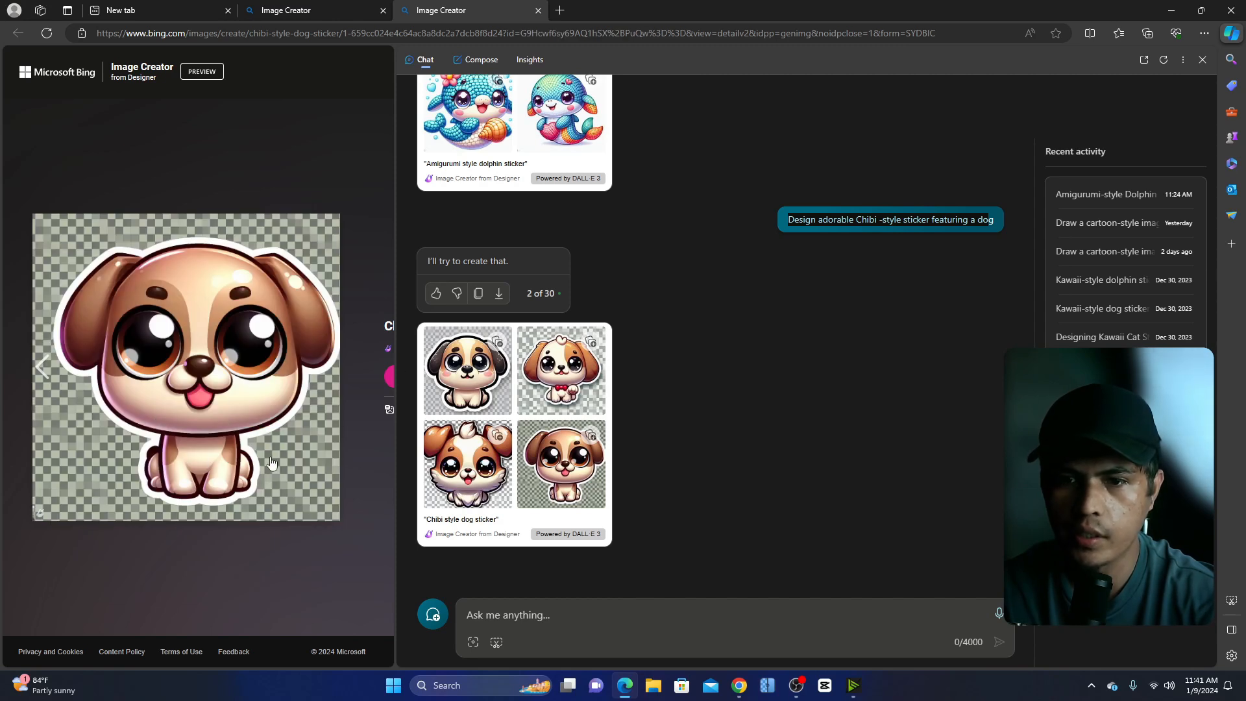
Open the first Chibi dog sticker, the one with dark ears, as a full-size image in its own browser tab.
left_click(250, 390)
right_click(359, 402)
left_click(338, 357)
left_click(766, 9)
right_click(271, 263)
left_click(303, 241)
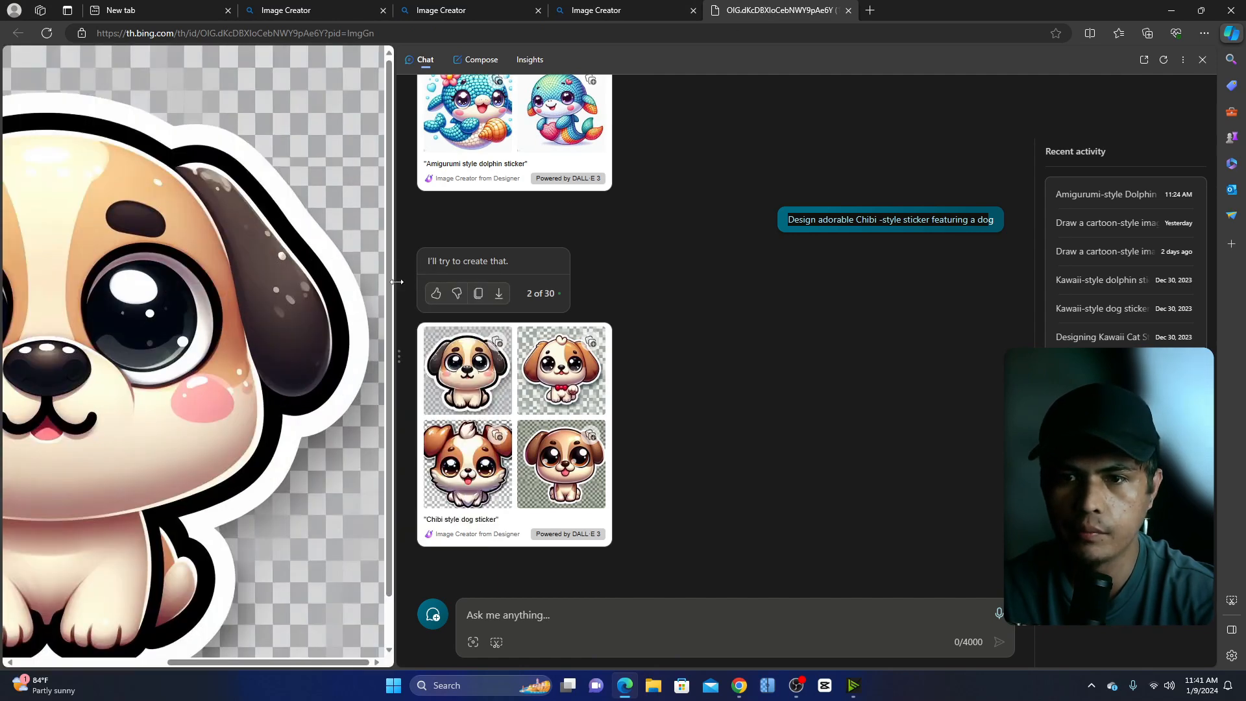
Widen the page area beside Copilot and save the full-size dog image to Downloads as JPEG "OIG (17)".
left_click_drag(392, 292, 807, 284)
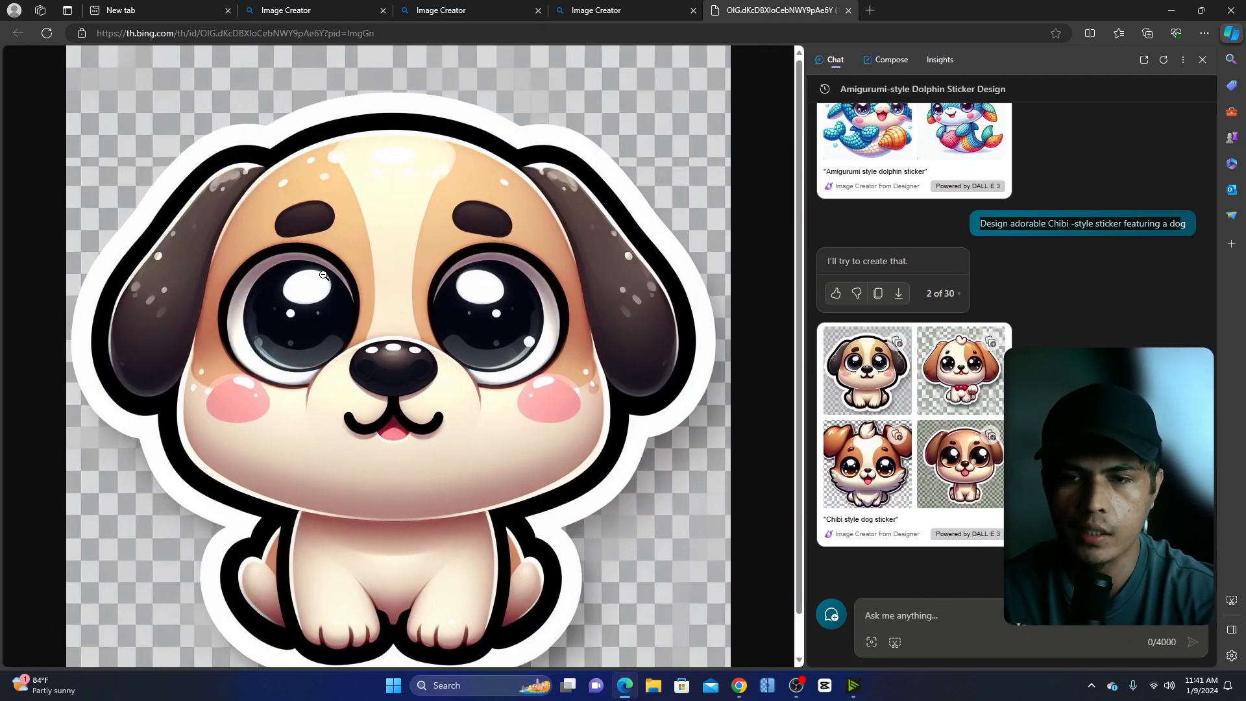
right_click(407, 240)
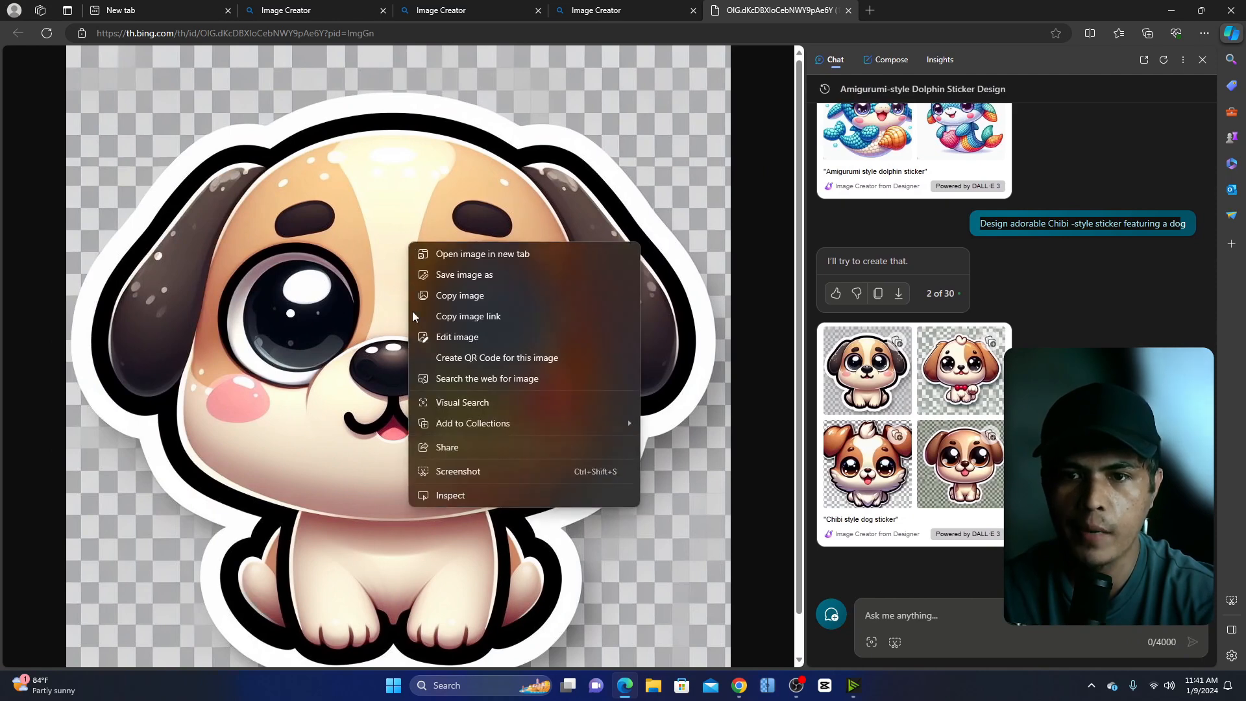
left_click(485, 276)
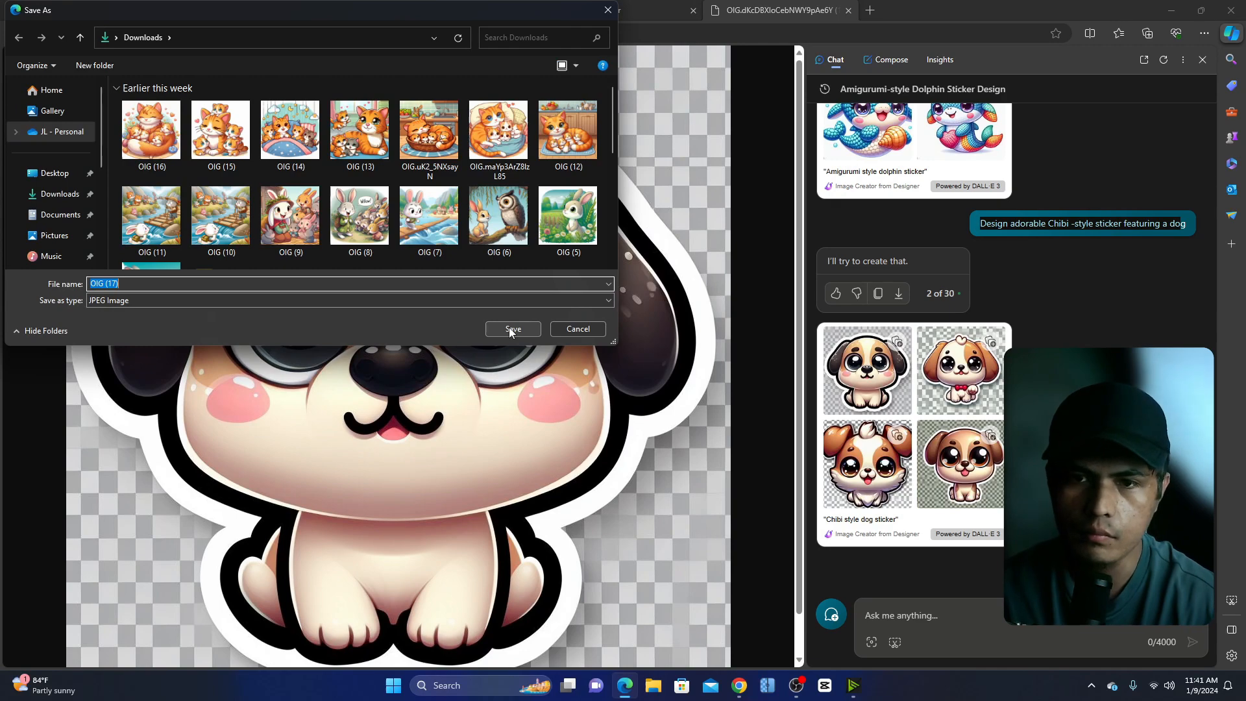
left_click(510, 330)
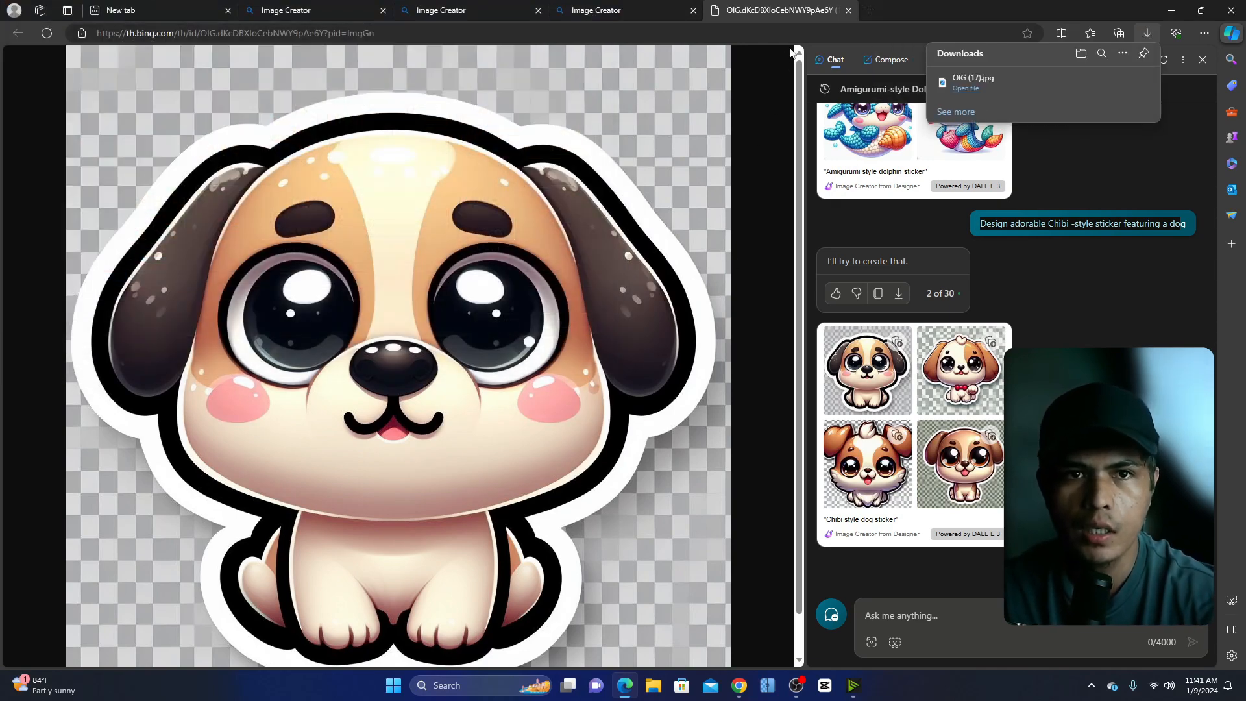
Switch to Canva in Chrome and upload the dog image OIG (17) from the Downloads folder.
left_click(739, 686)
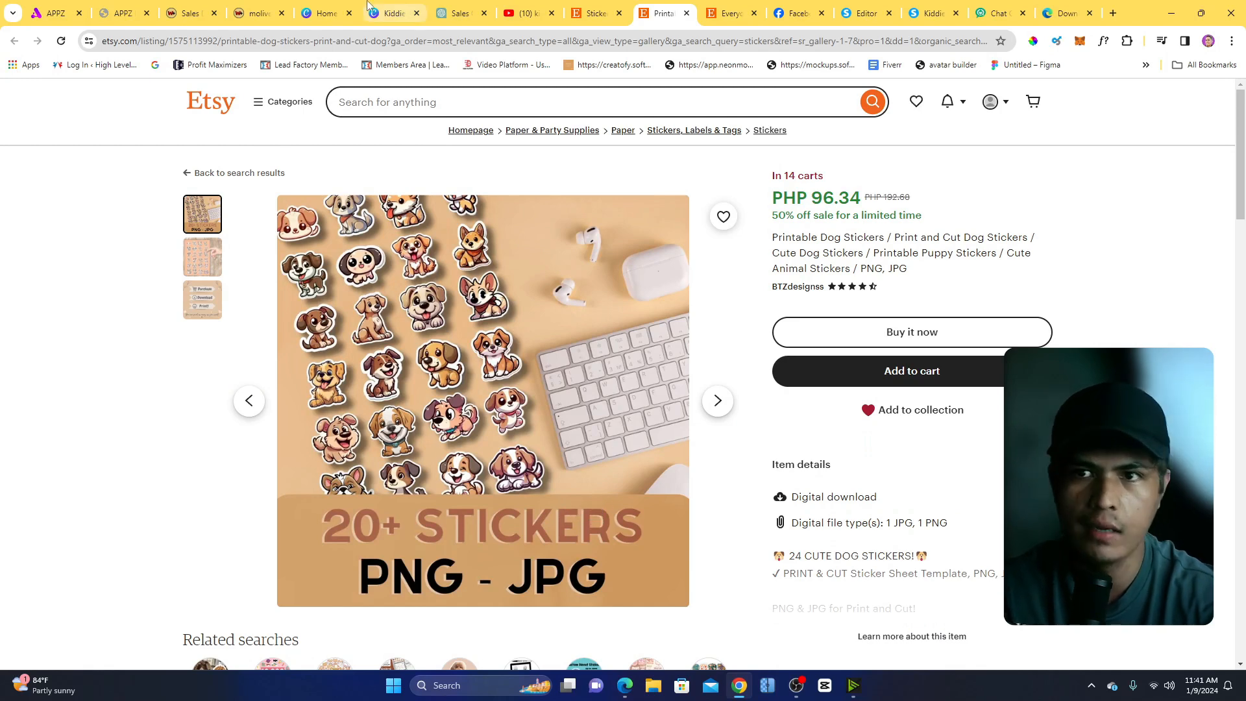
left_click(325, 13)
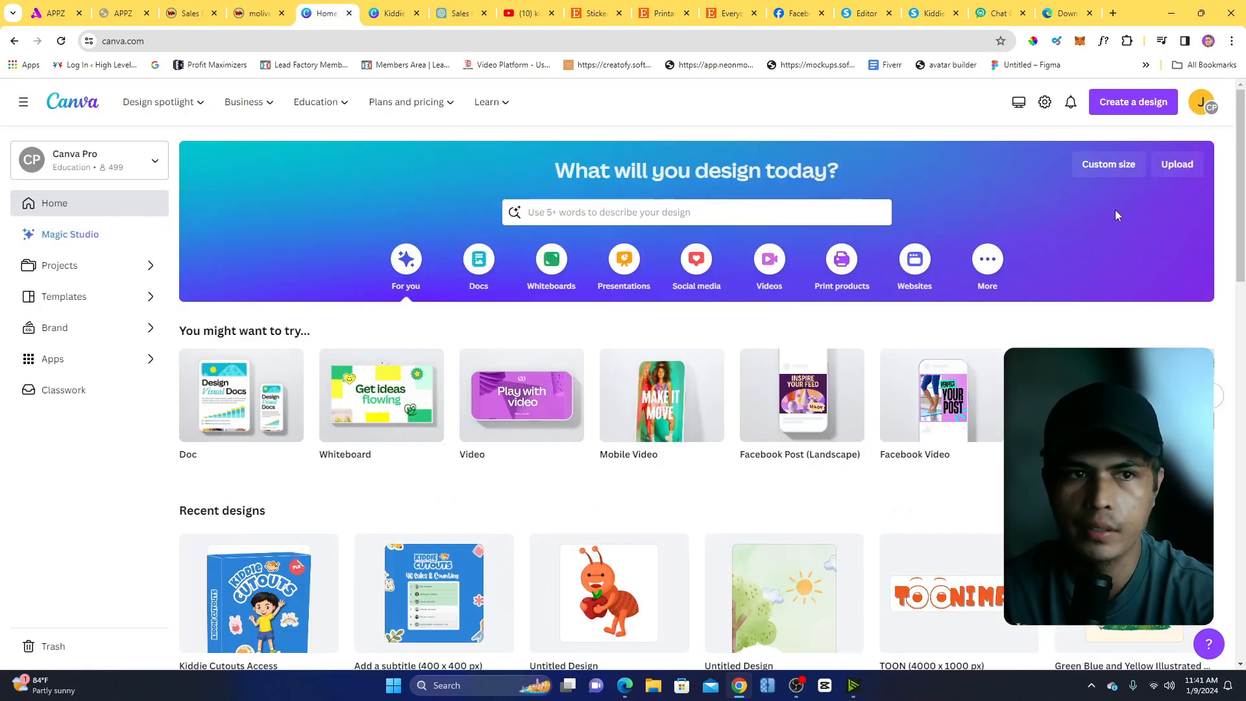
left_click(1131, 106)
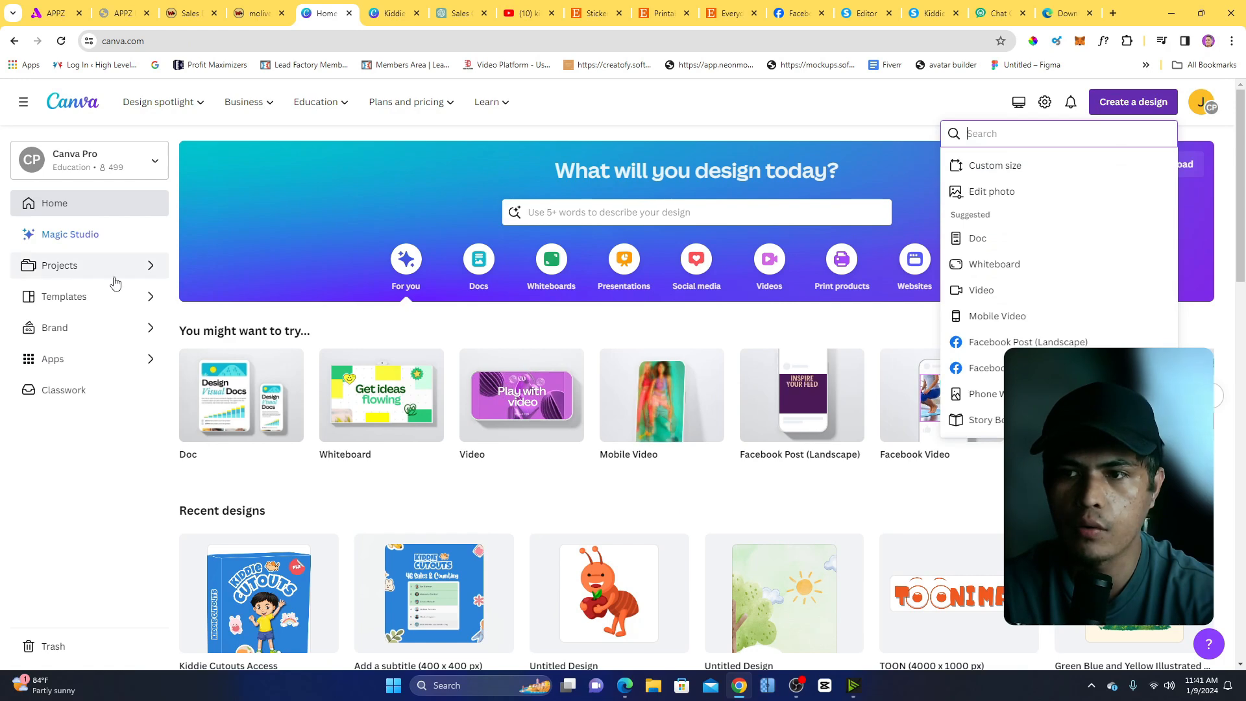
left_click(652, 686)
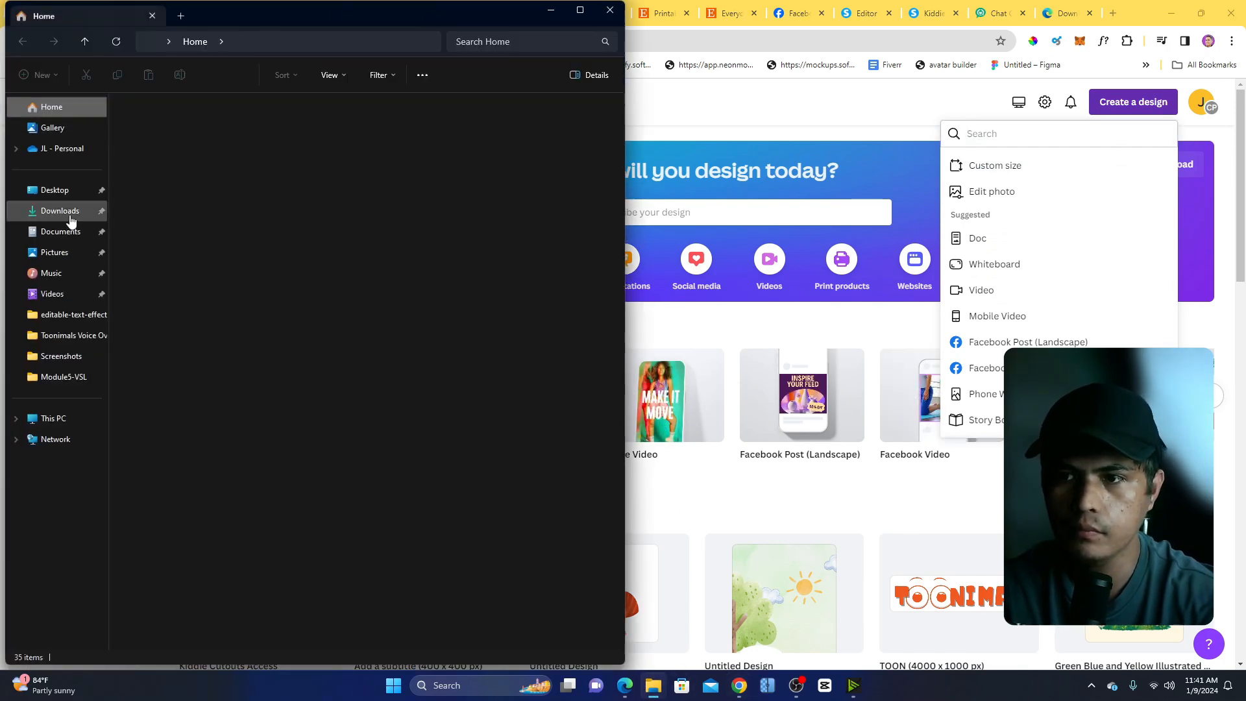
left_click(62, 211)
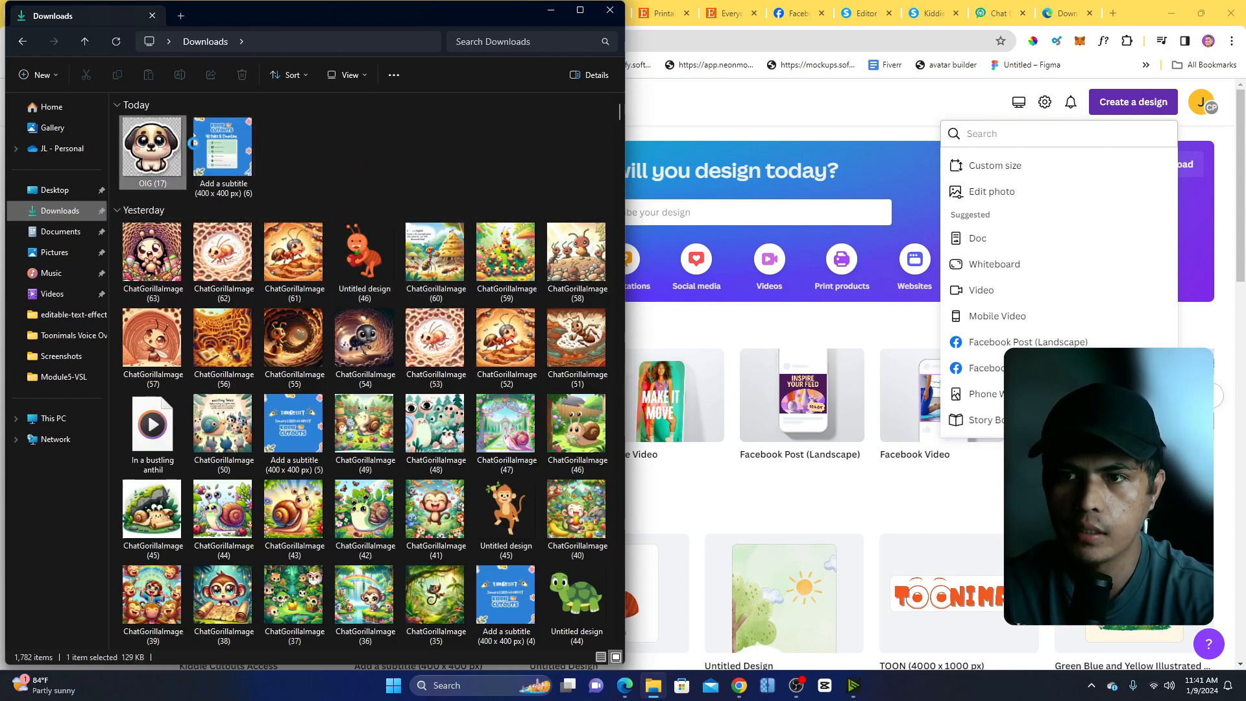
left_click_drag(158, 148, 709, 493)
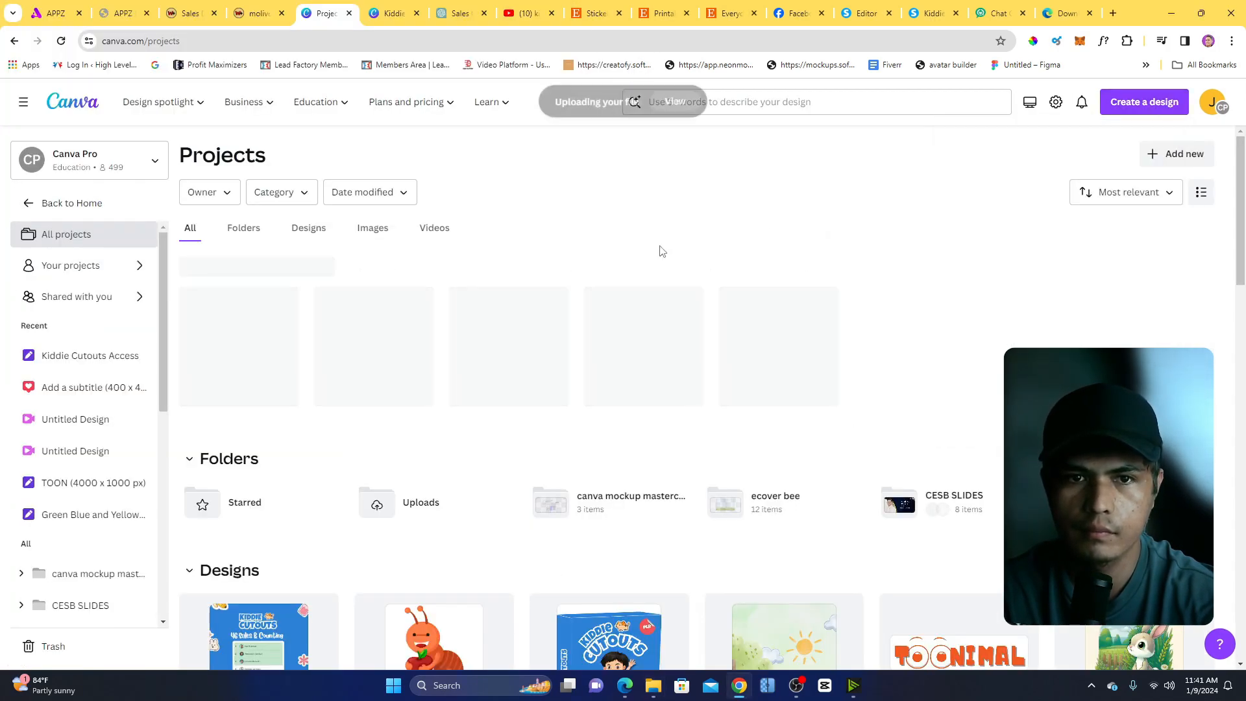
Find the uploaded OIG (17).jpg among the project images and use it in a new Canva design.
scroll(1231, 370, "down", 10)
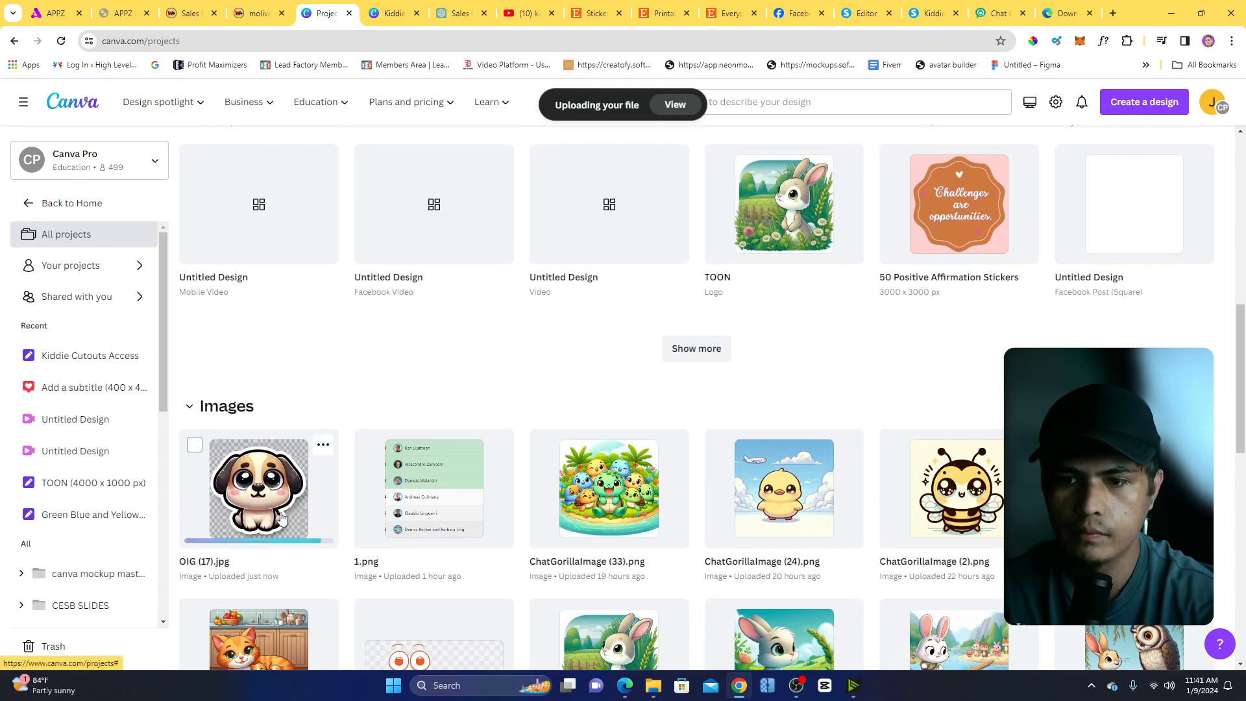
left_click(319, 480)
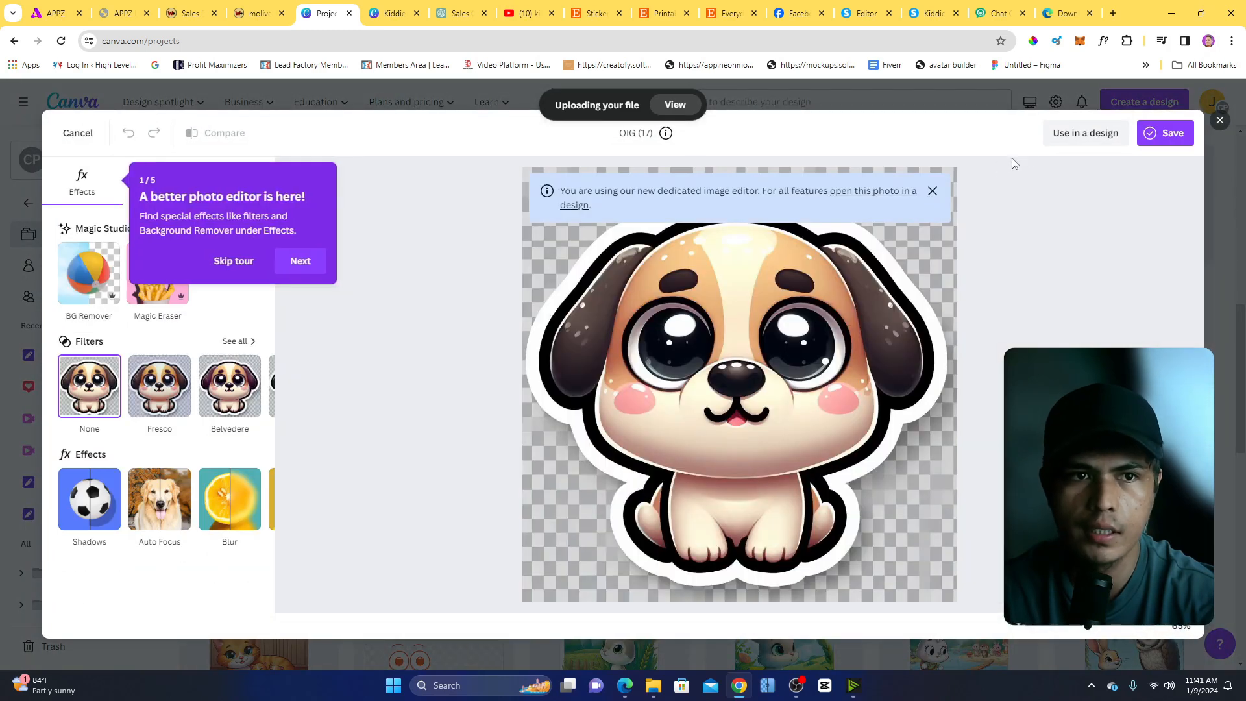
left_click(1084, 132)
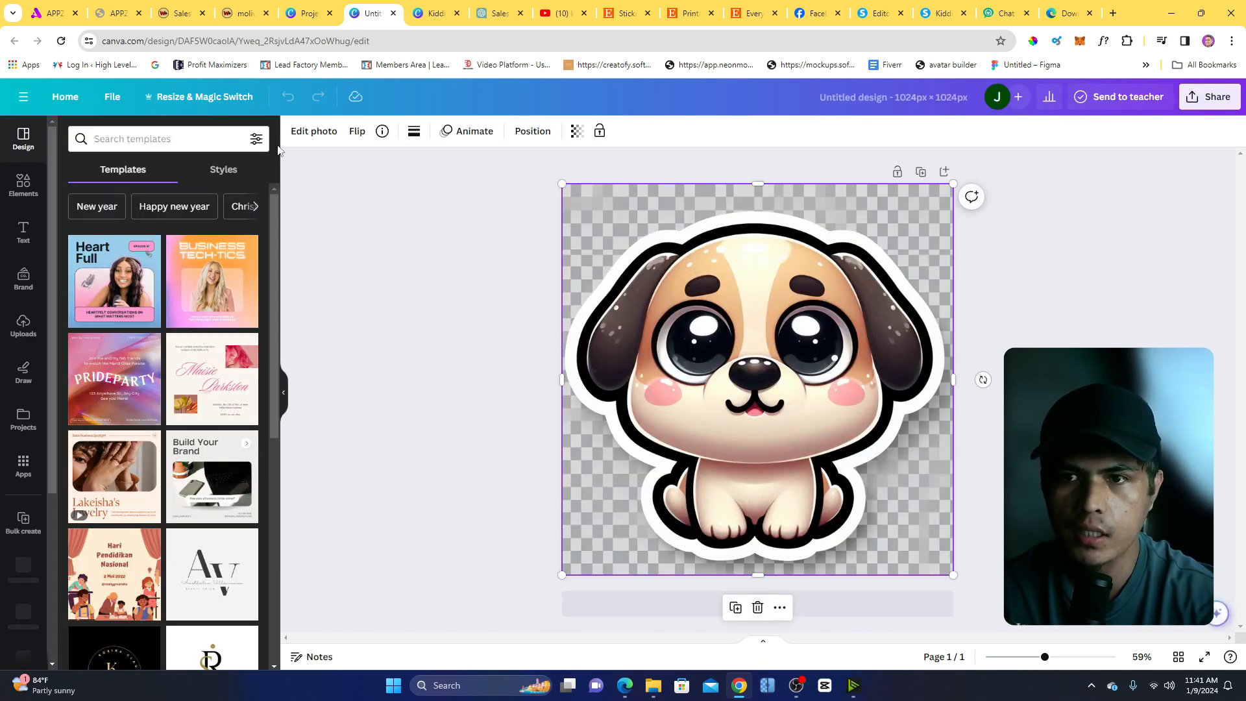
Remove the dog image's background with BG Remover and crop slightly into the image's top, right and bottom edges.
left_click(314, 132)
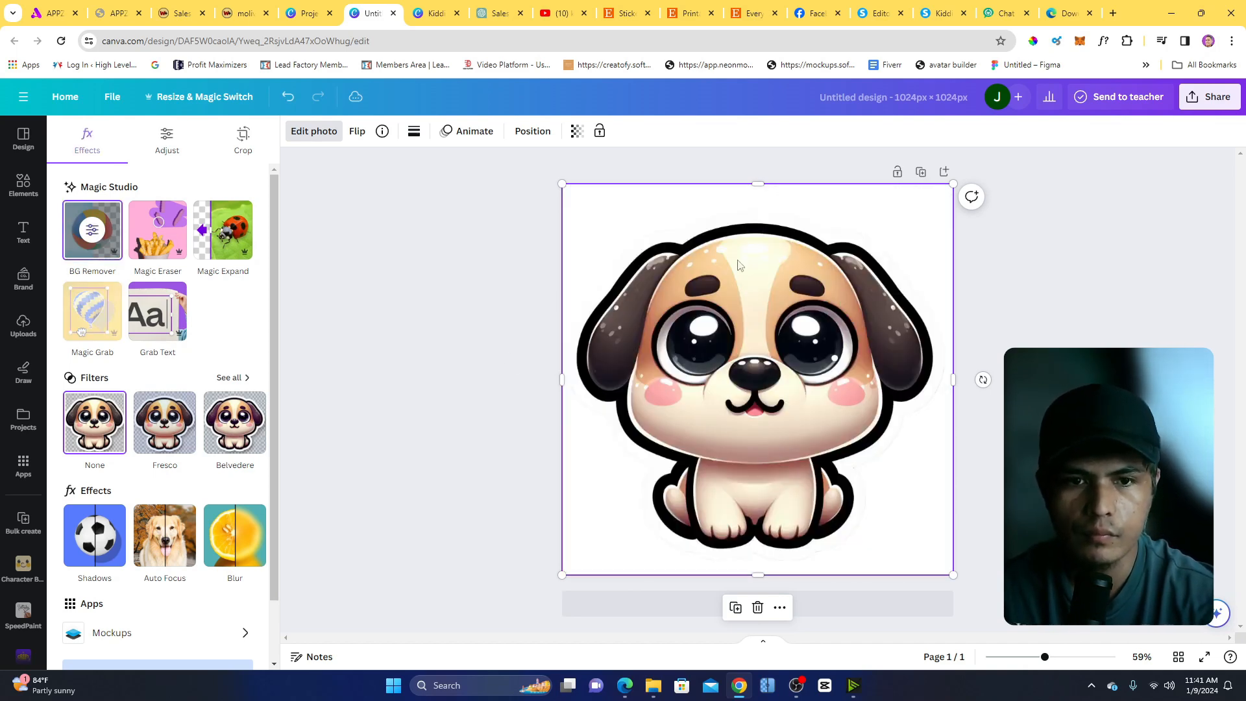
left_click(779, 300)
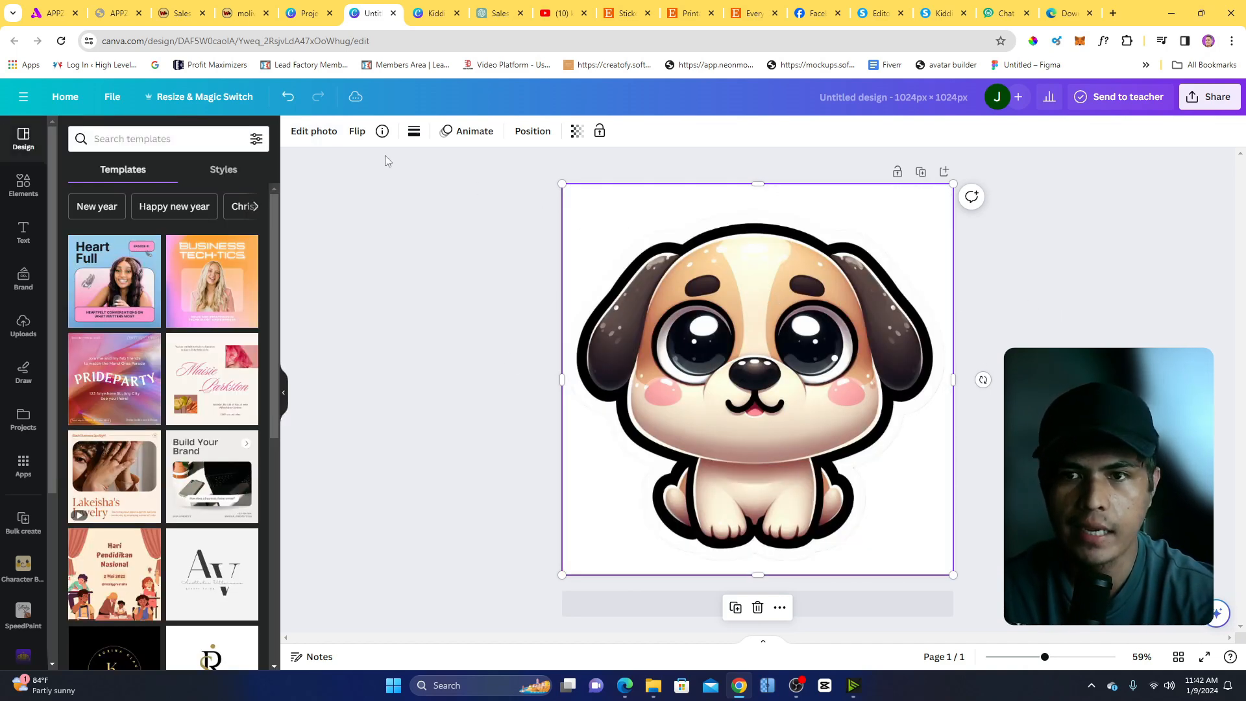
left_click_drag(892, 200, 891, 216)
left_click_drag(953, 383, 948, 385)
left_click_drag(755, 575, 755, 571)
Set the page background to the orange from the Sider Road colour palette.
left_click(551, 167)
left_click(591, 205)
left_click(296, 131)
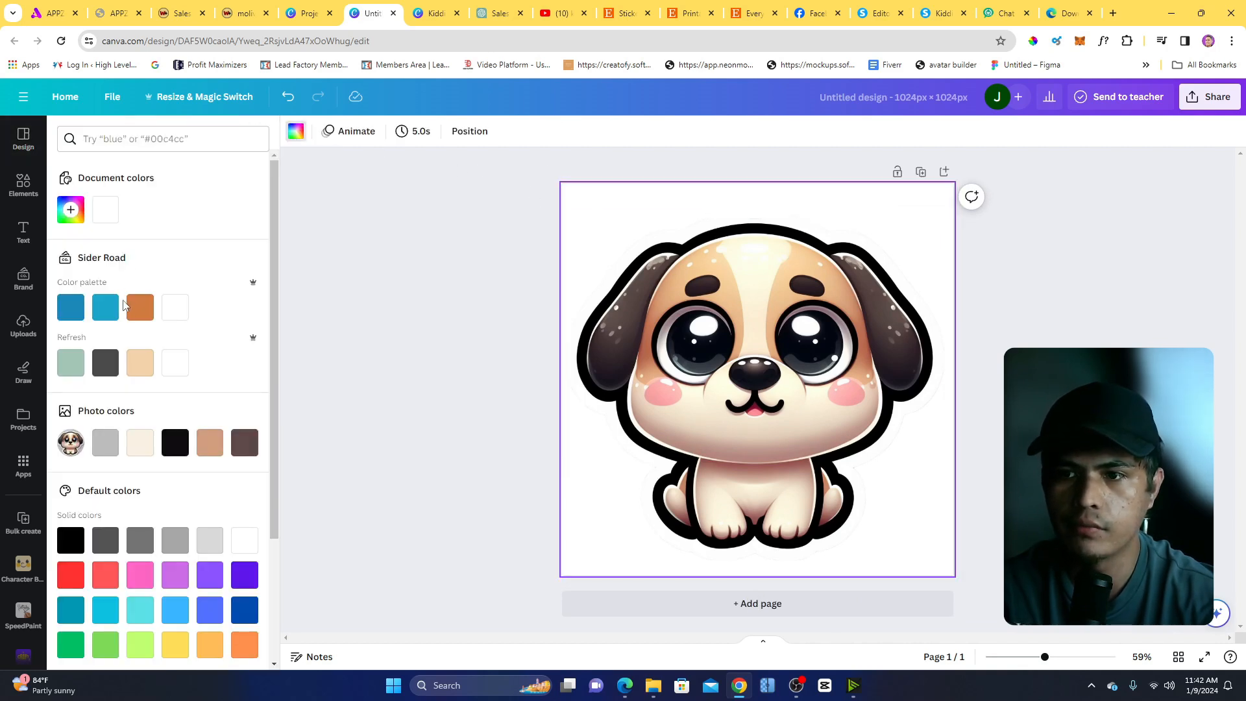
left_click(145, 315)
Shrink the dog sticker to about a third of the page width and place it near the page's upper-left corner.
left_click(934, 234)
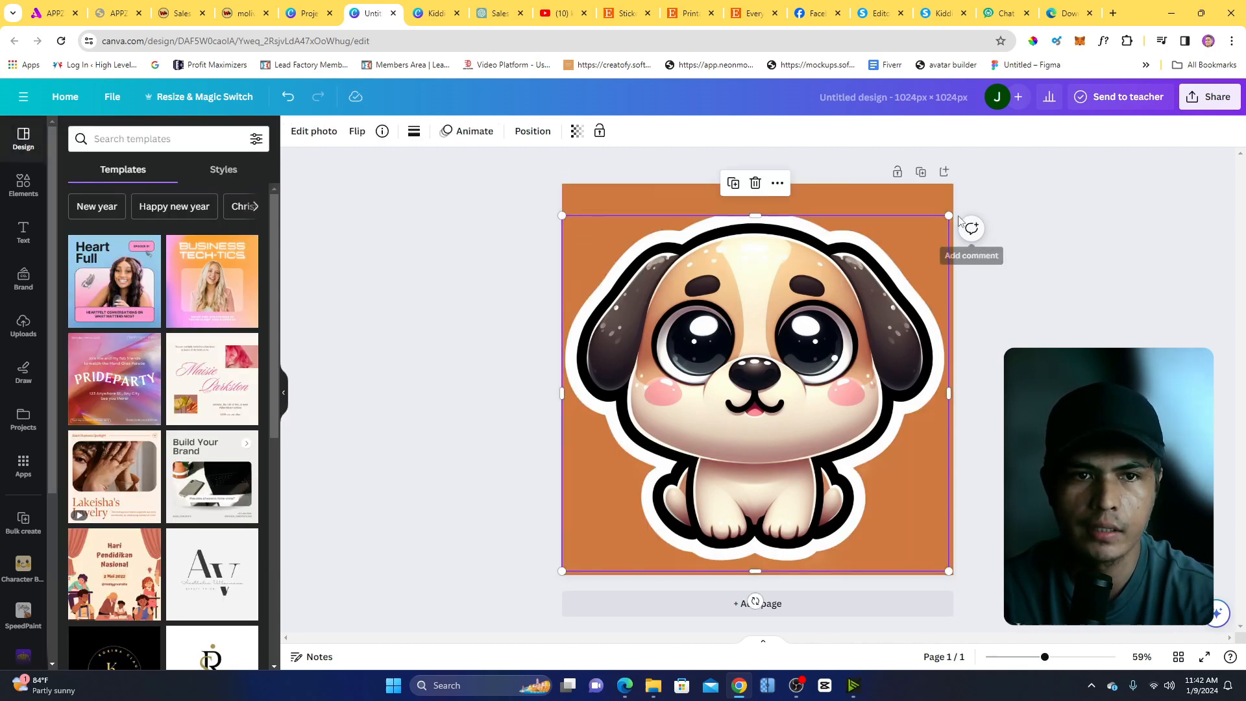
left_click_drag(952, 212, 737, 412)
left_click_drag(651, 491, 682, 290)
left_click_drag(769, 368, 713, 321)
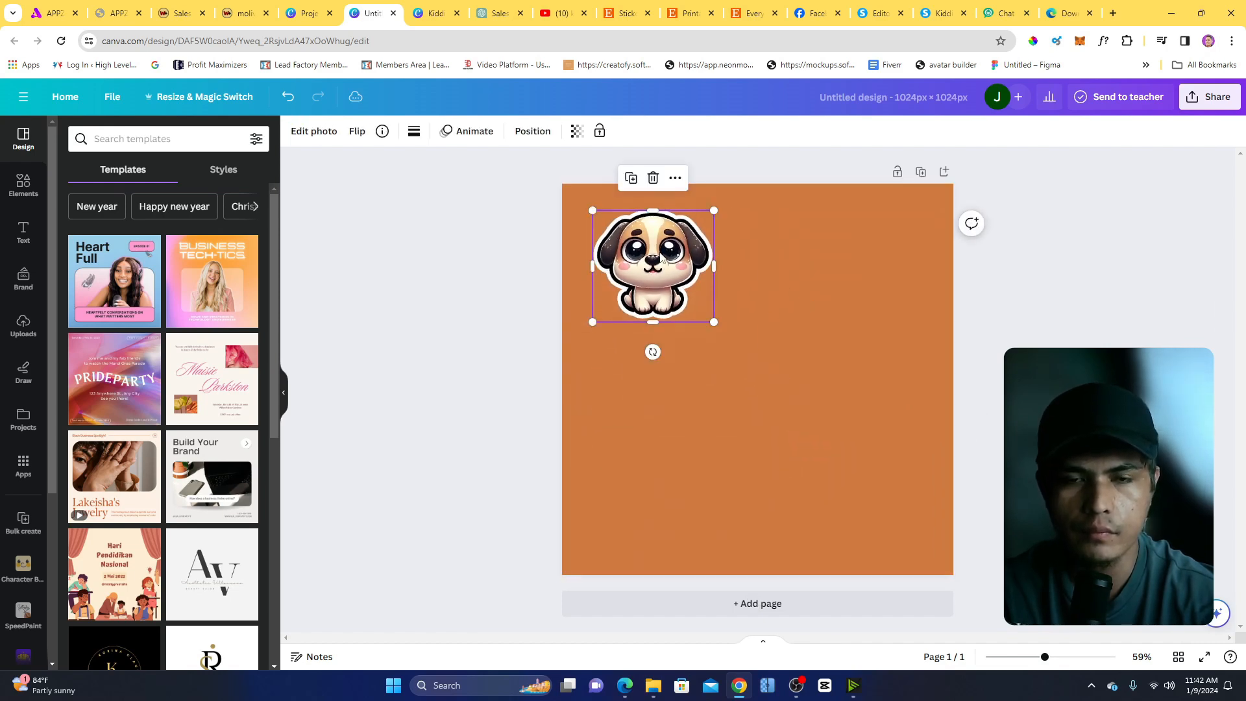
left_click_drag(652, 266, 636, 279)
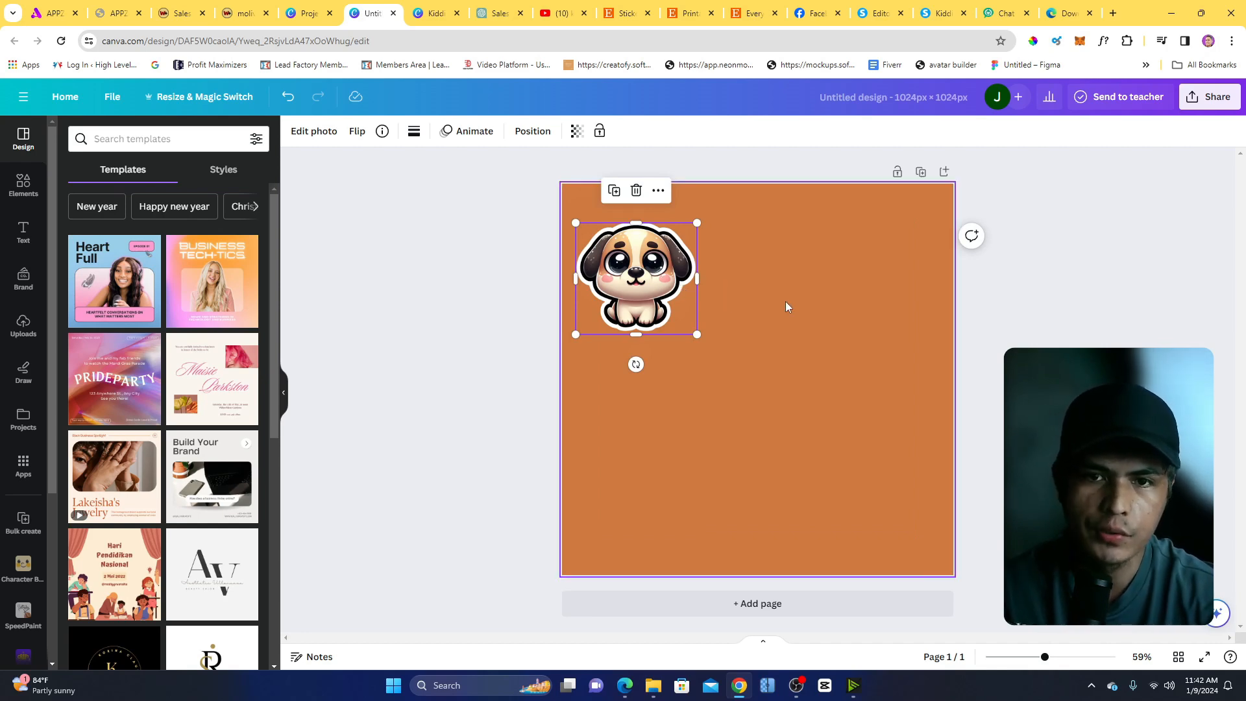
Enlarge the dog sticker to view it on the orange page, and scale it back down to about a quarter of the page width.
left_click_drag(698, 335, 854, 478)
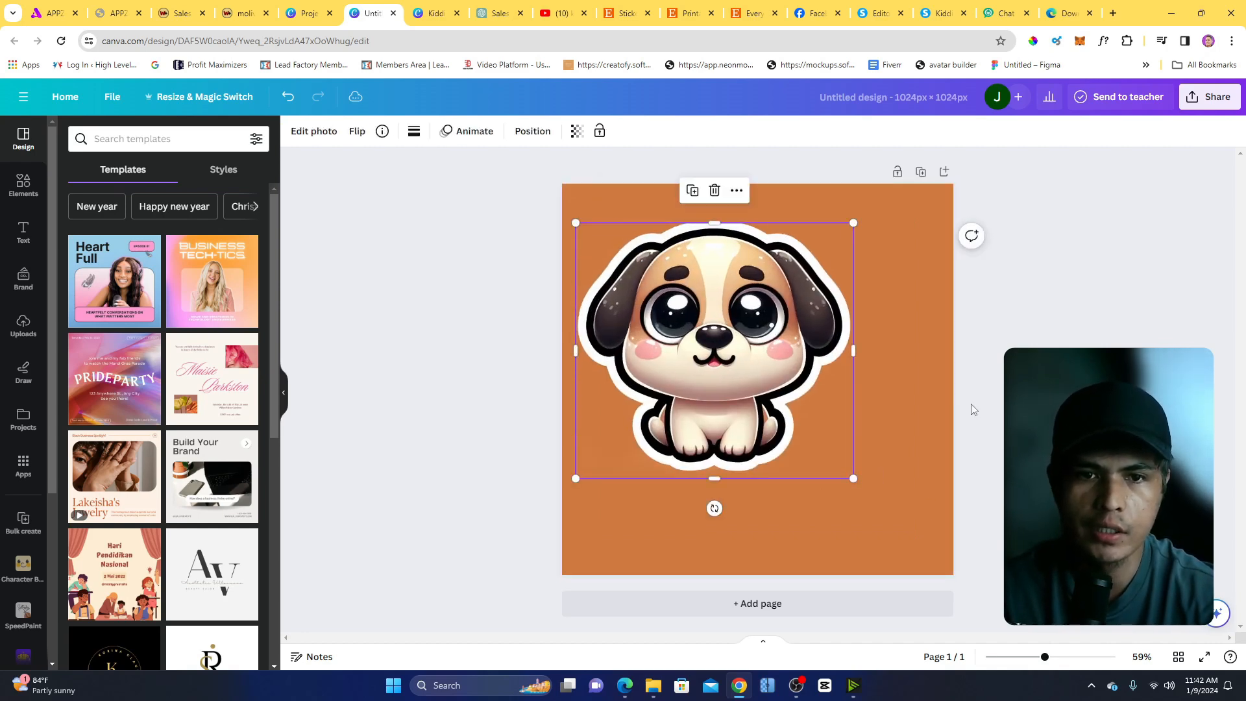
left_click(868, 409)
left_click(766, 379)
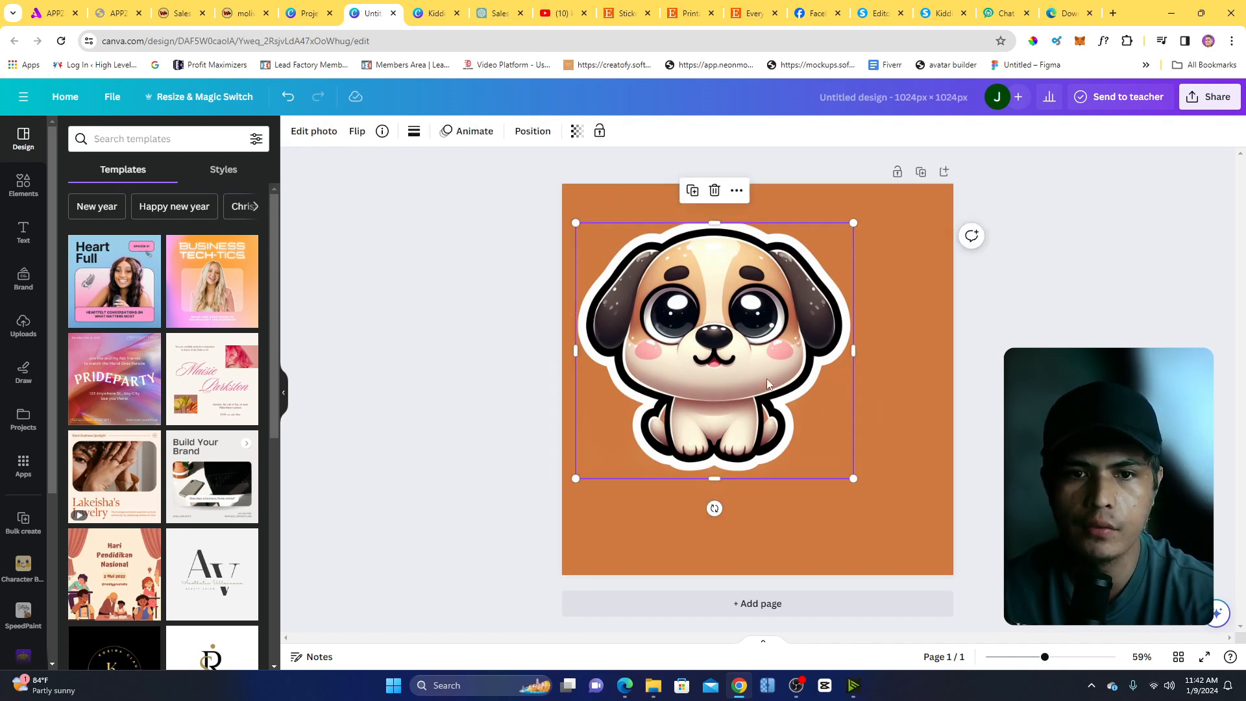
left_click_drag(852, 478, 680, 318)
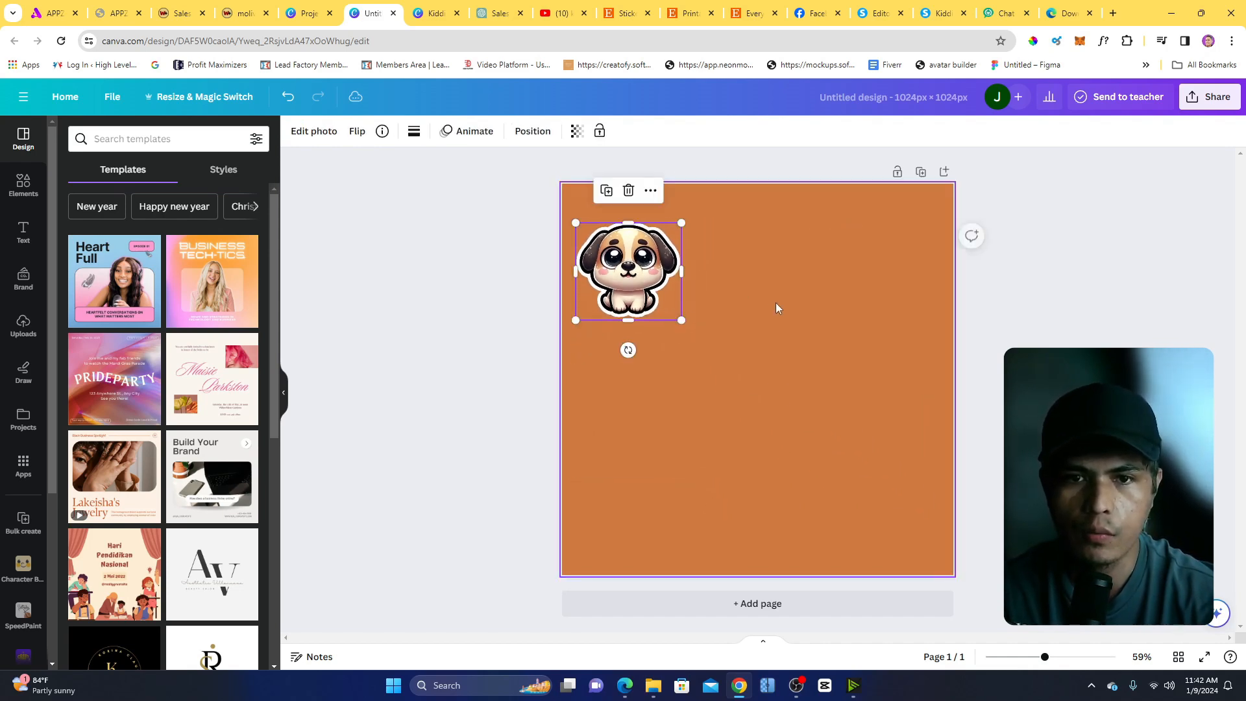
left_click(638, 351)
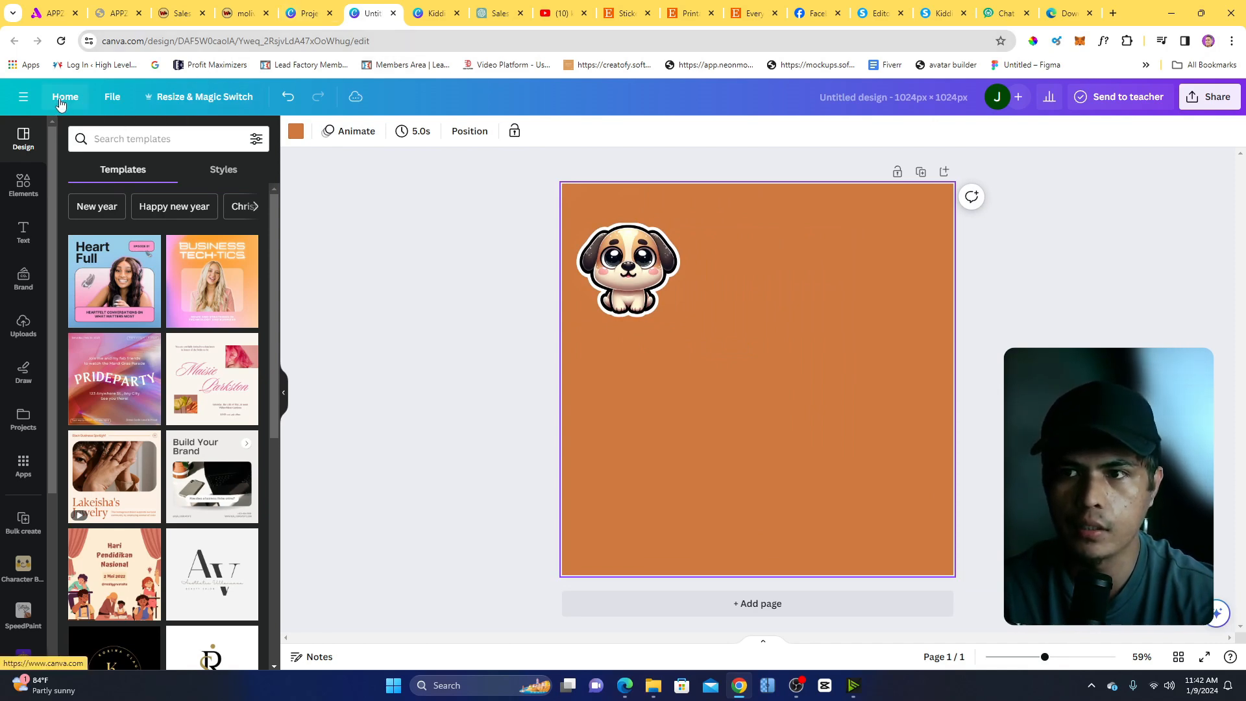
Open the Canva home page in the browser tab that holds the projects image editor.
left_click(305, 13)
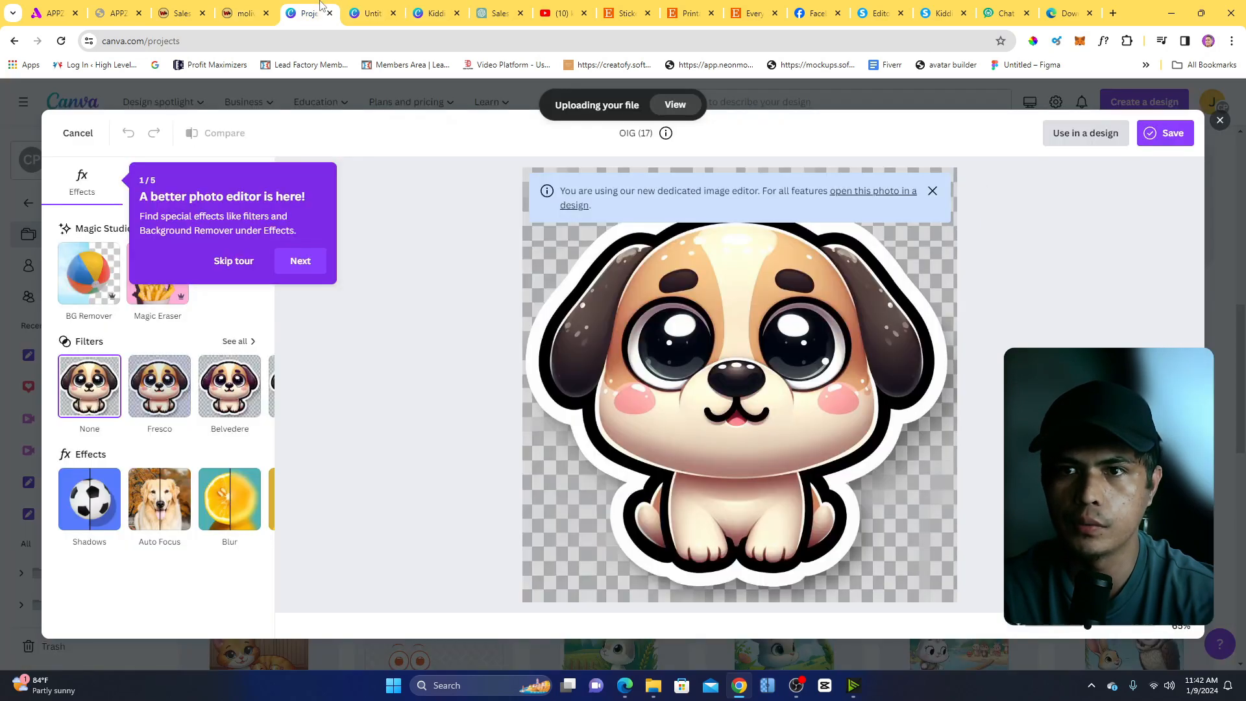
left_click(293, 47)
type("can")
key("Return")
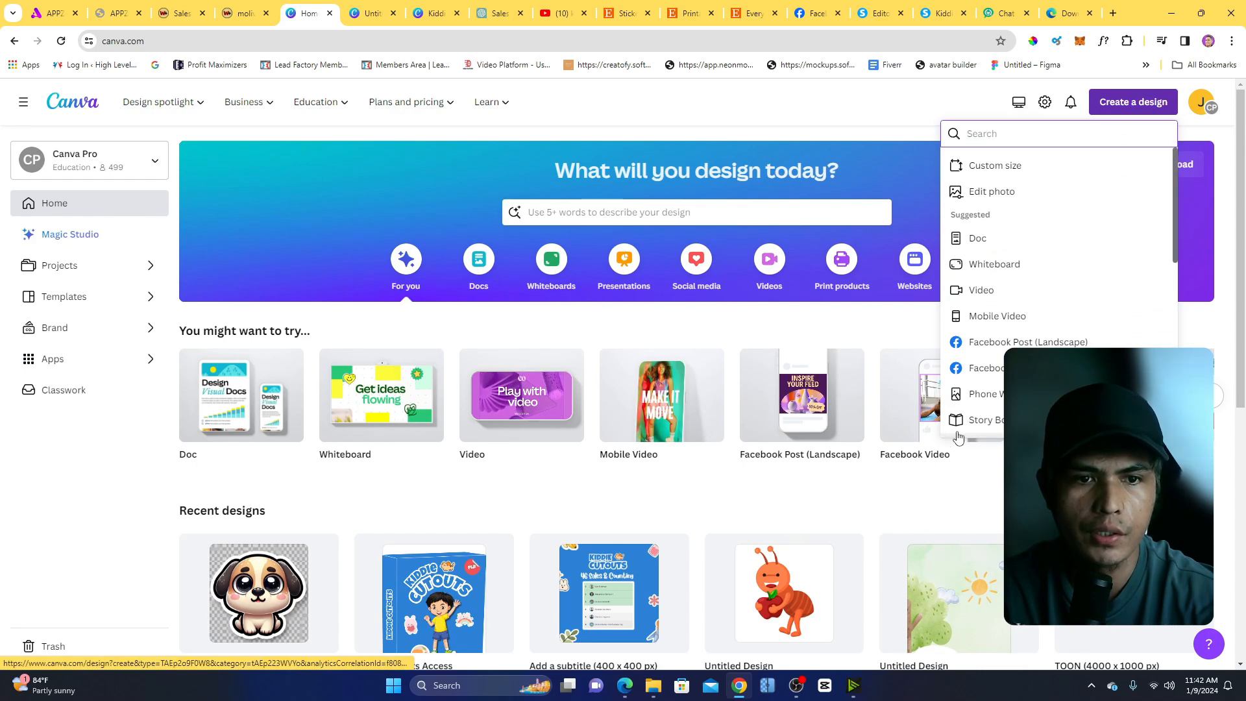
Create a new custom-size design in inches, 8.5 wide by 11 high.
left_click(1045, 169)
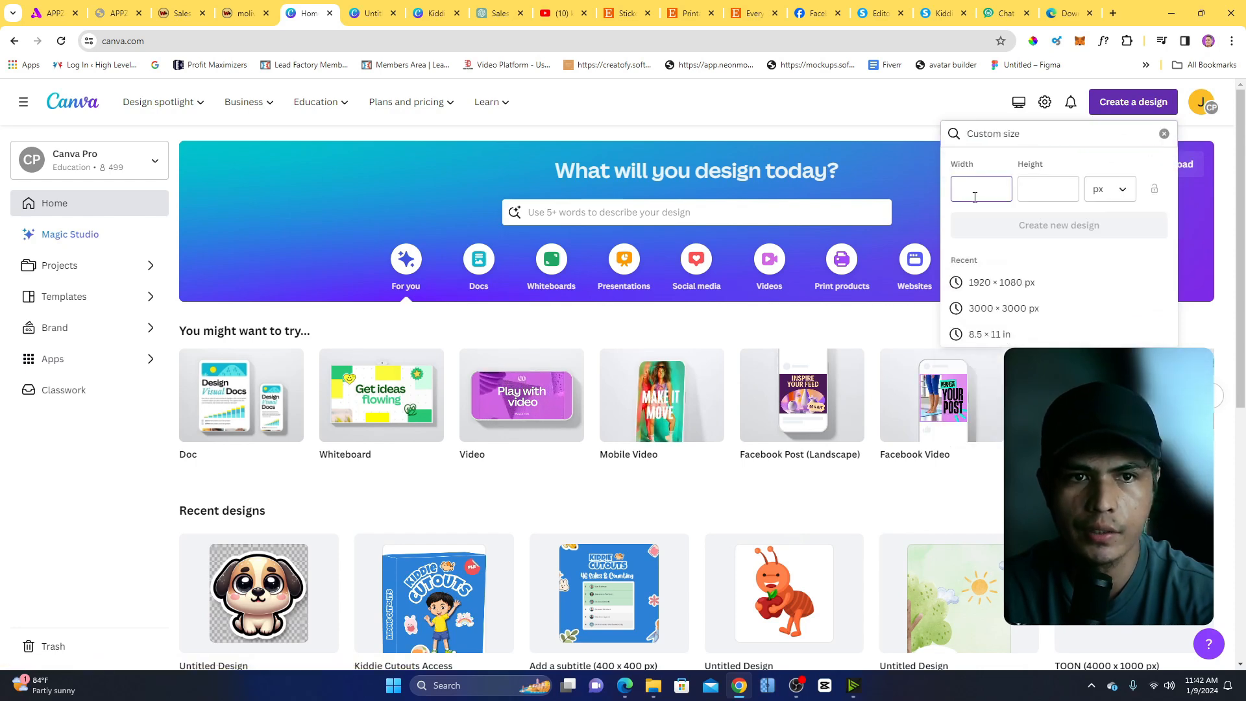
left_click(1124, 190)
left_click(1094, 260)
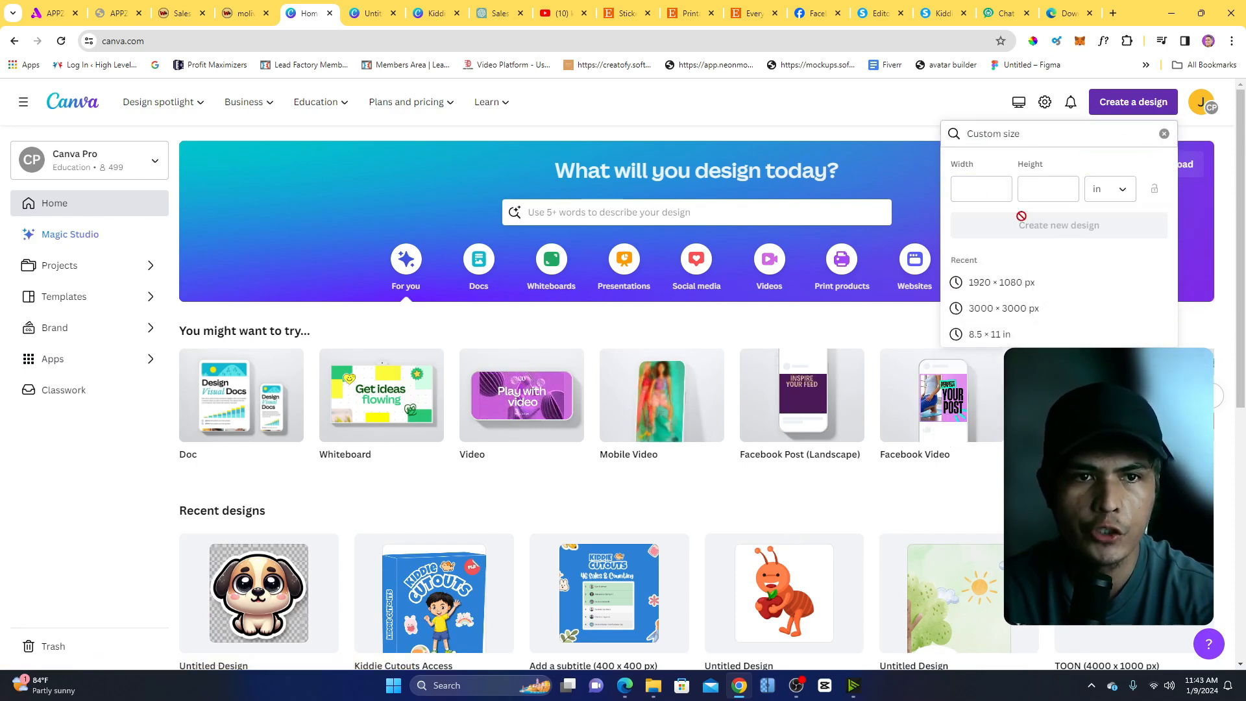
left_click(991, 333)
key("ctrl+shift+Tab")
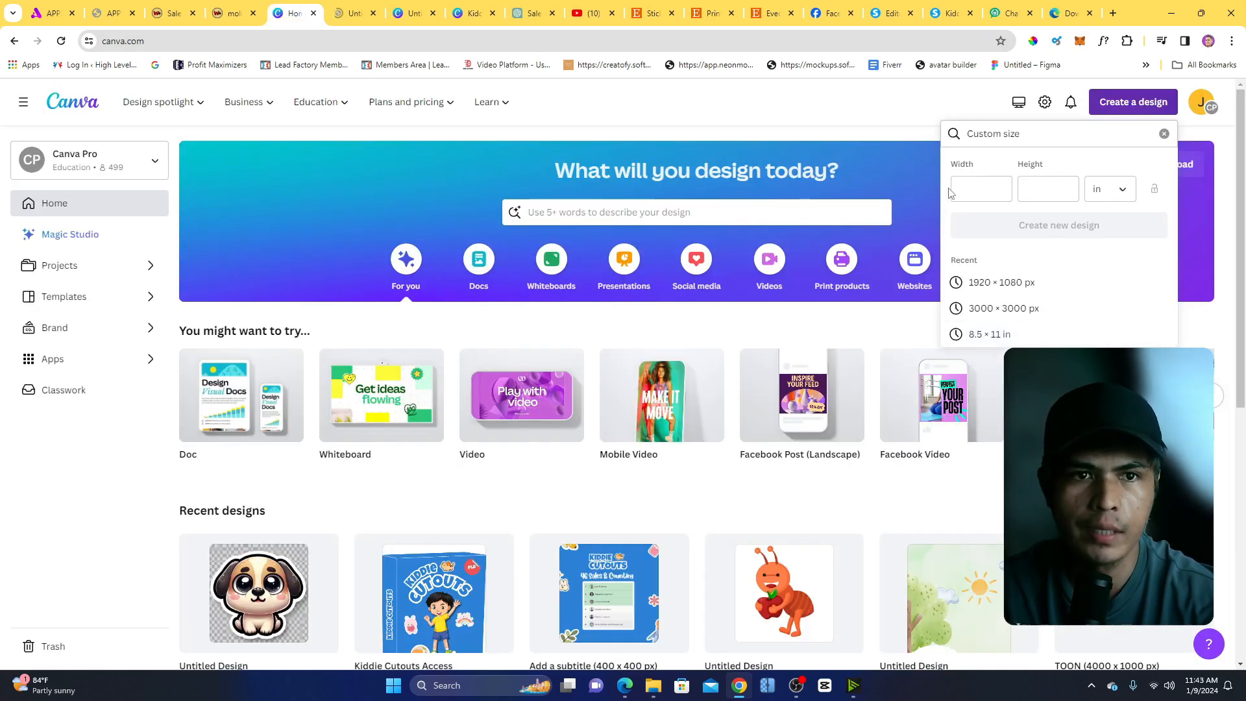
type("8.5")
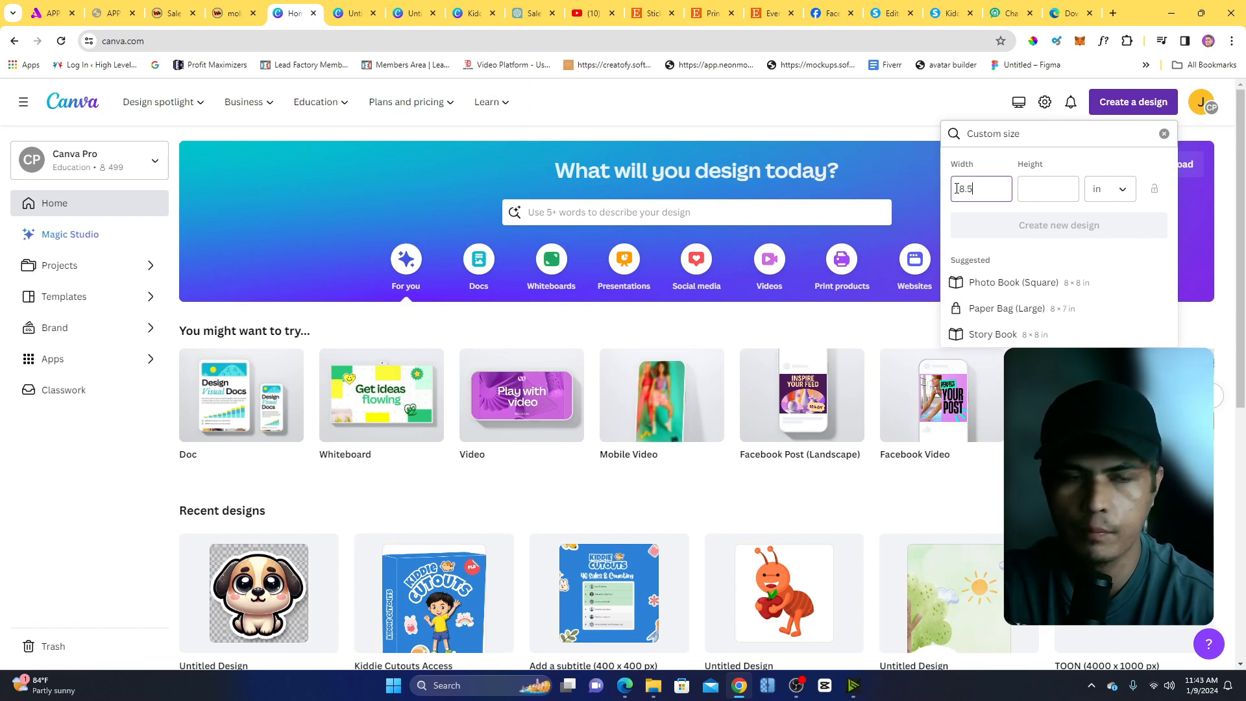
key("Tab")
type("11")
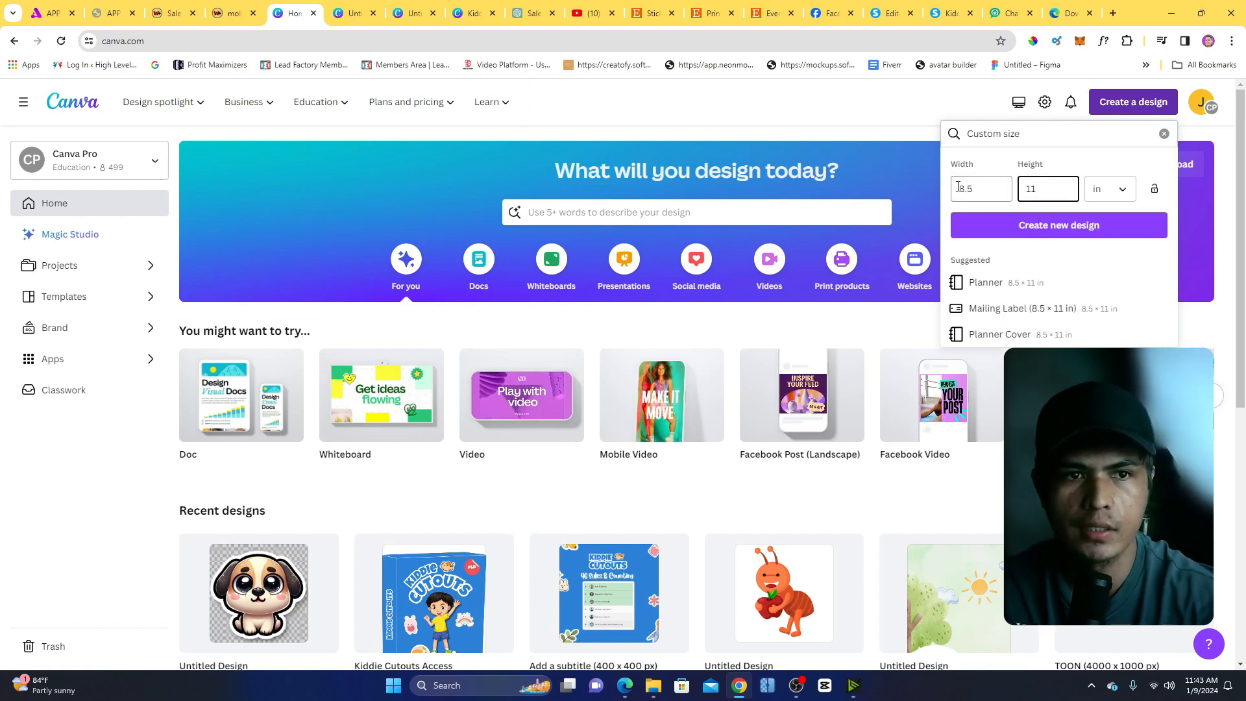
left_click(1103, 228)
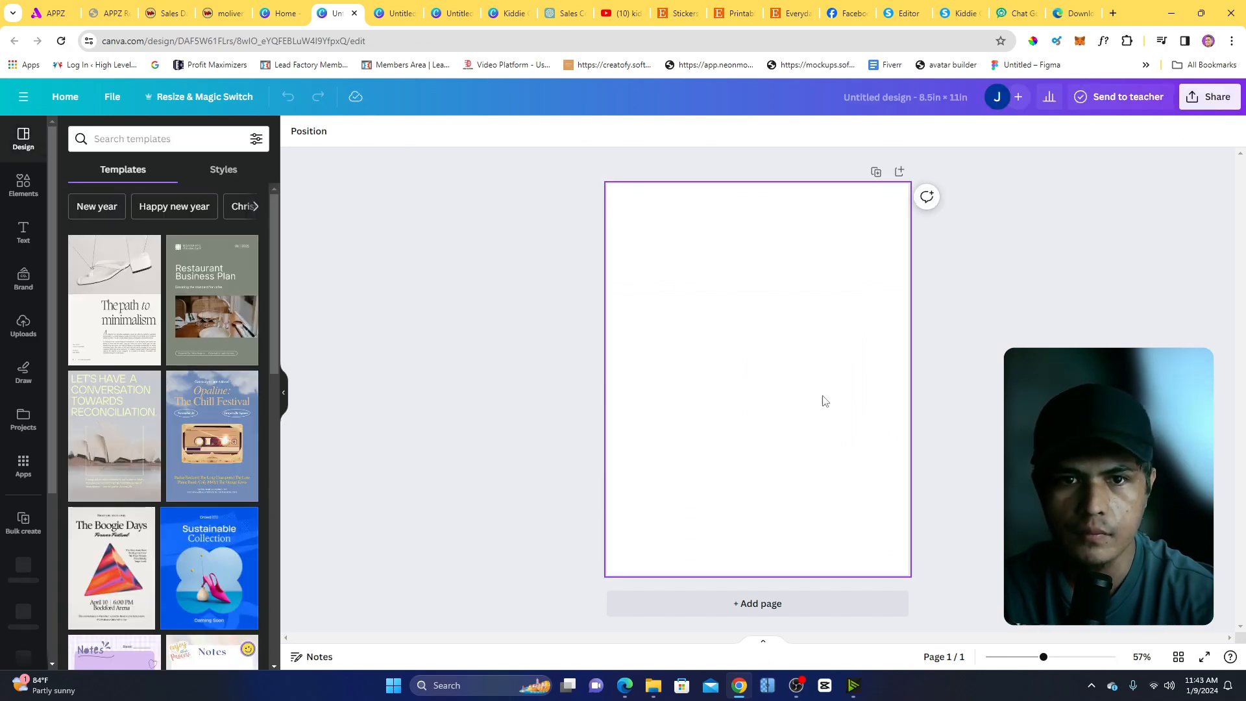
Copy the dog sticker from the 1024 × 1024 px design and paste it into the blank 8.5 × 11 in design.
left_click(465, 10)
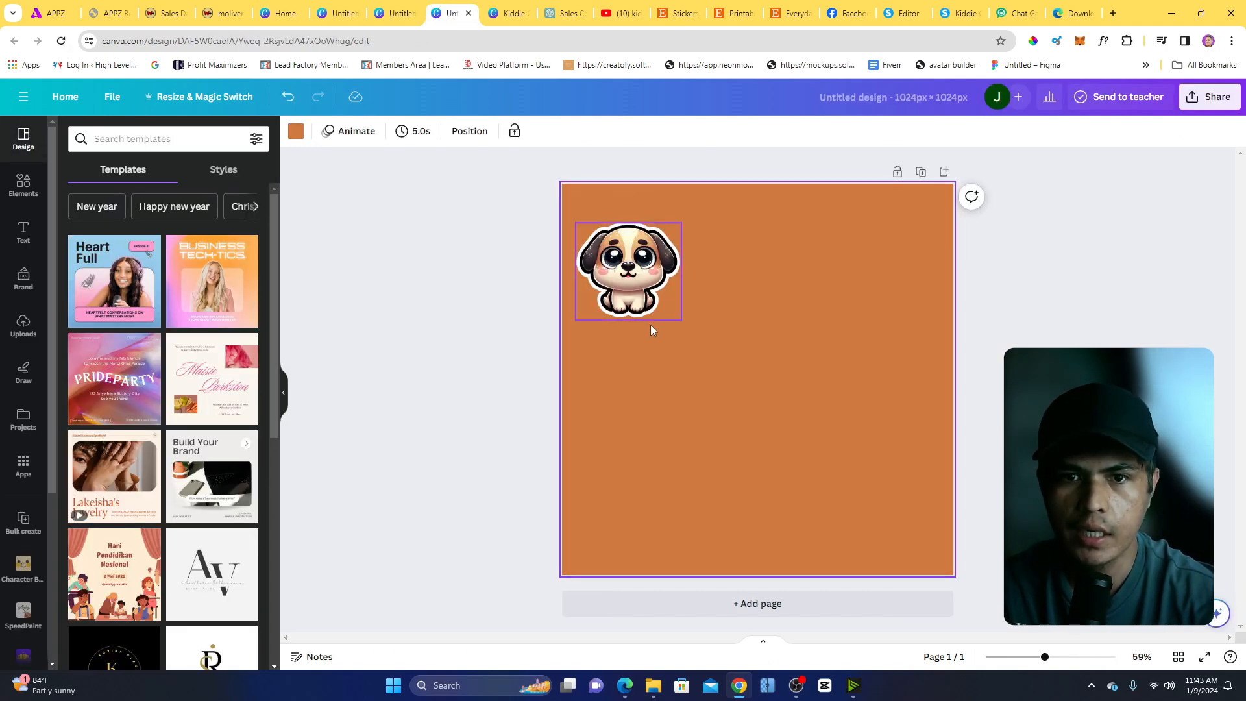
left_click(617, 253)
right_click(617, 264)
left_click(669, 280)
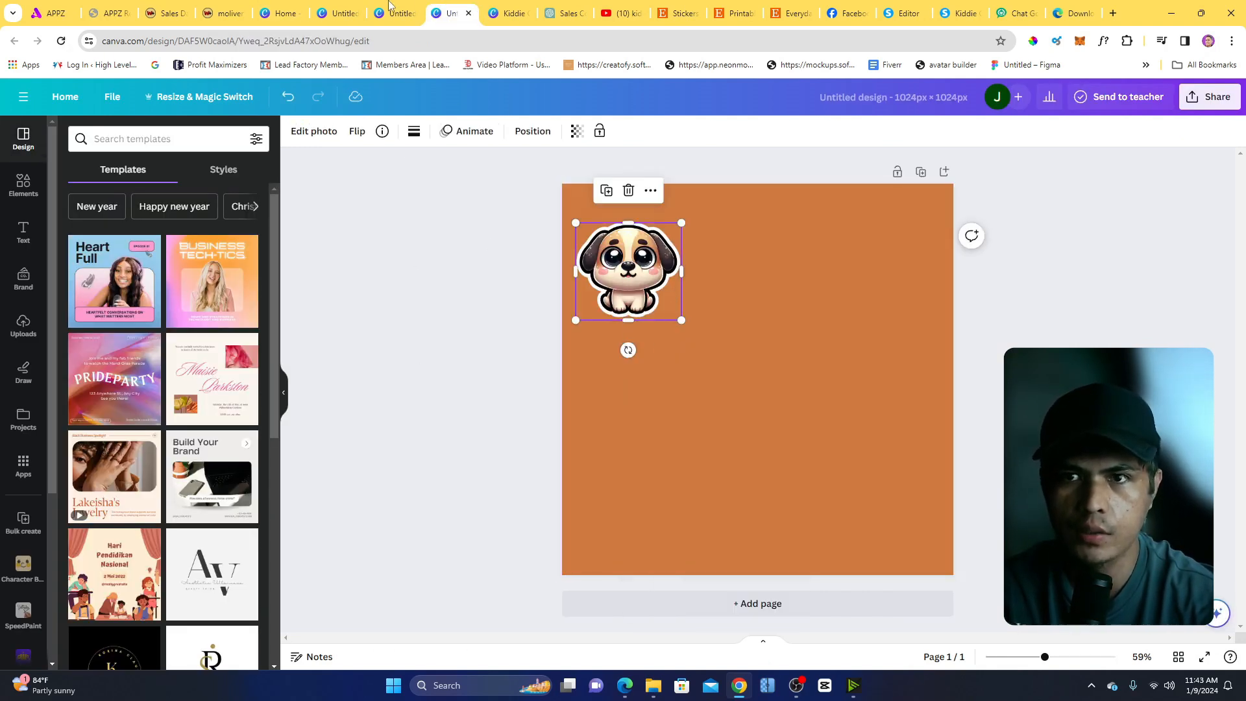
left_click(325, 9)
left_click(662, 269)
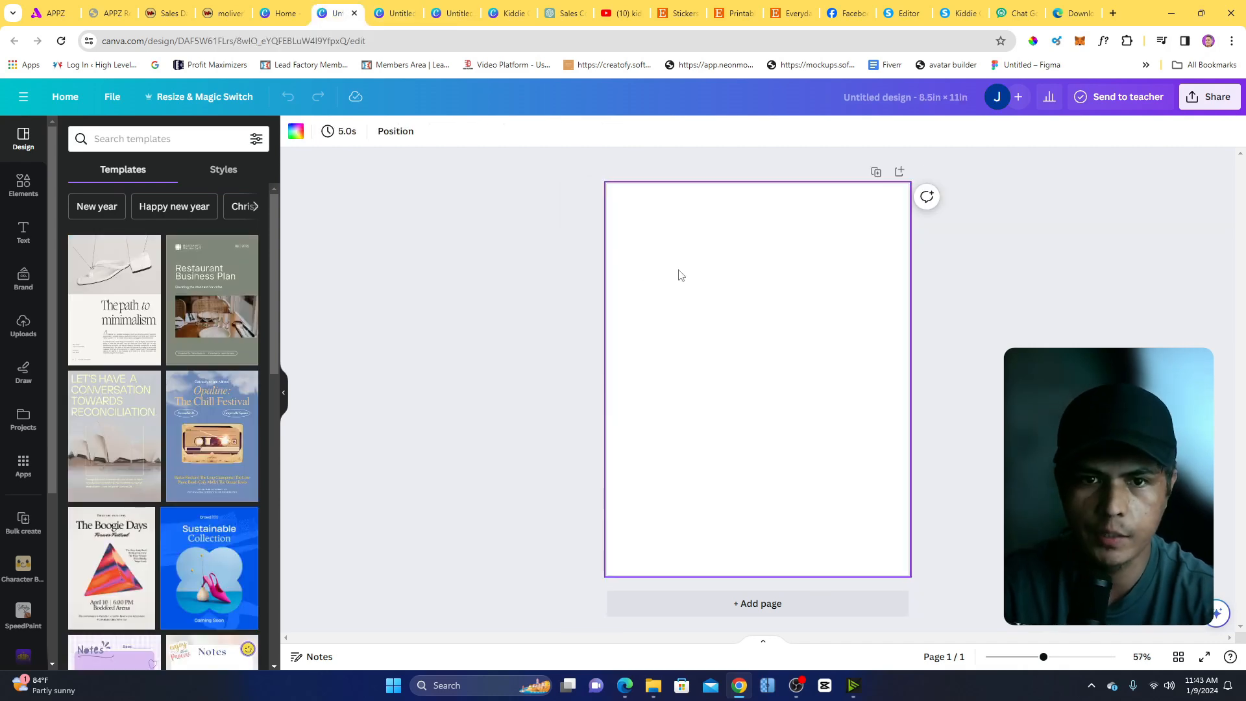
key("ctrl+v")
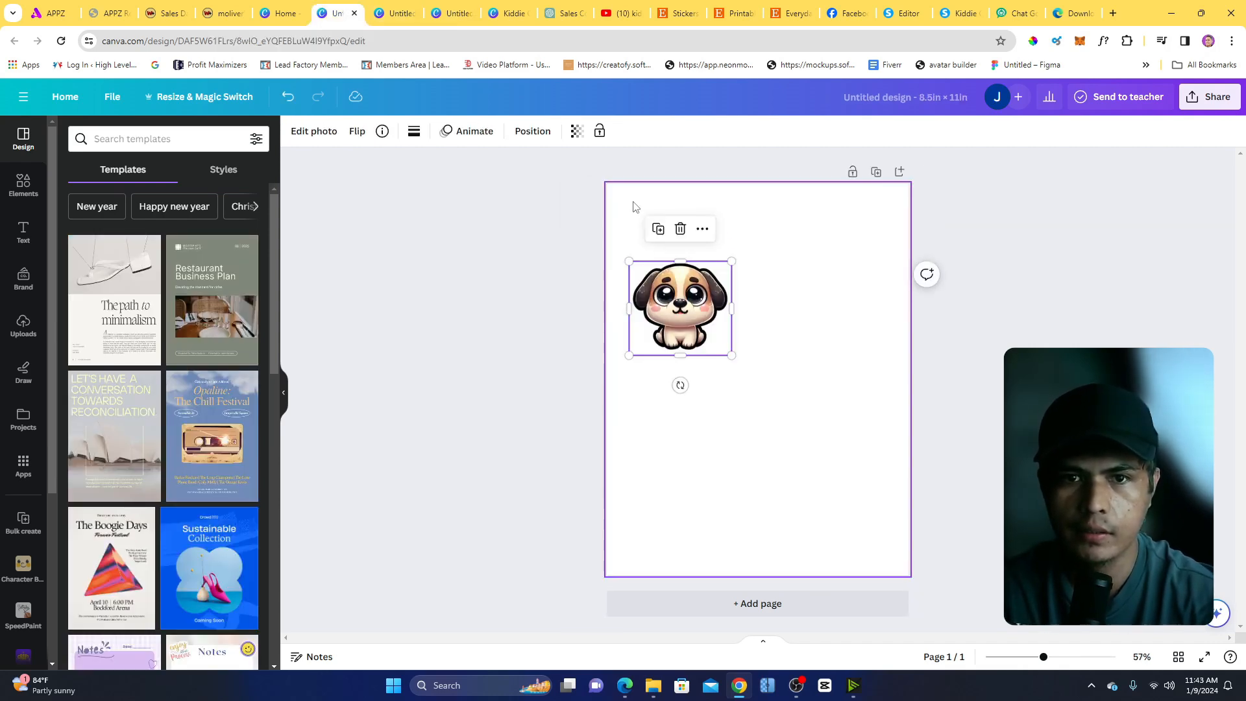
Set the page background to the cream shade from the dog's photo colors.
left_click(635, 207)
left_click(295, 131)
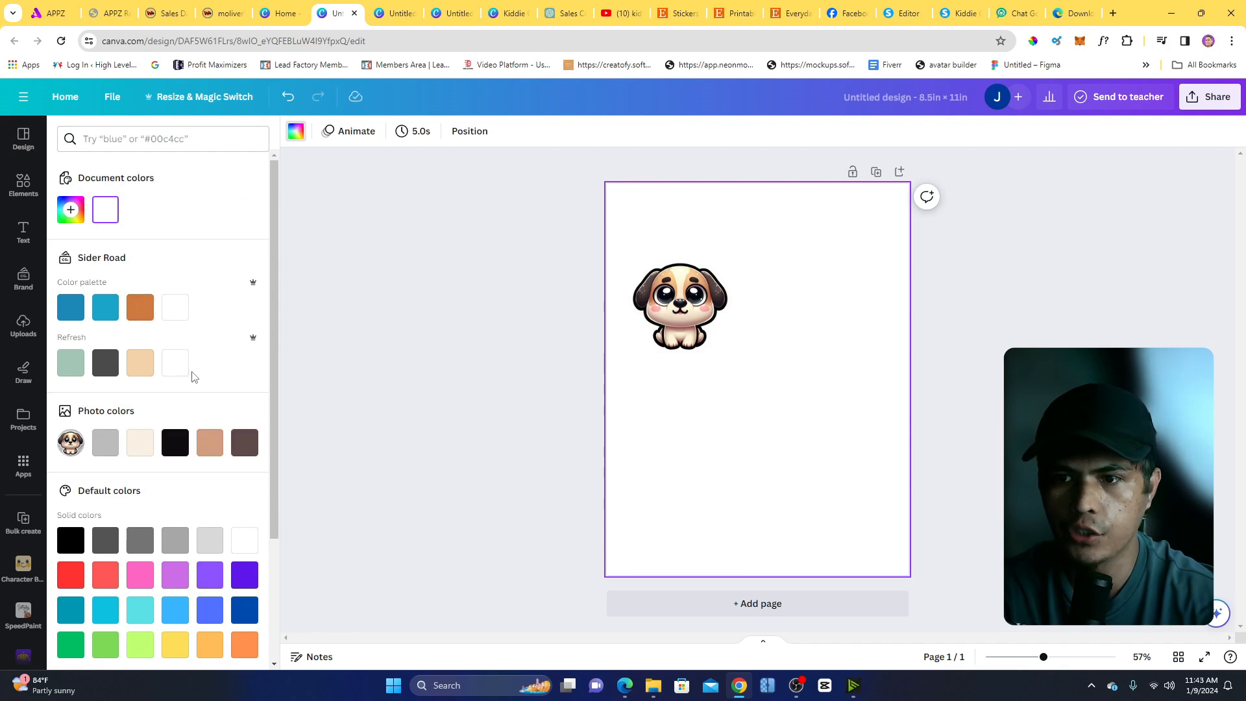
left_click(140, 442)
left_click(680, 311)
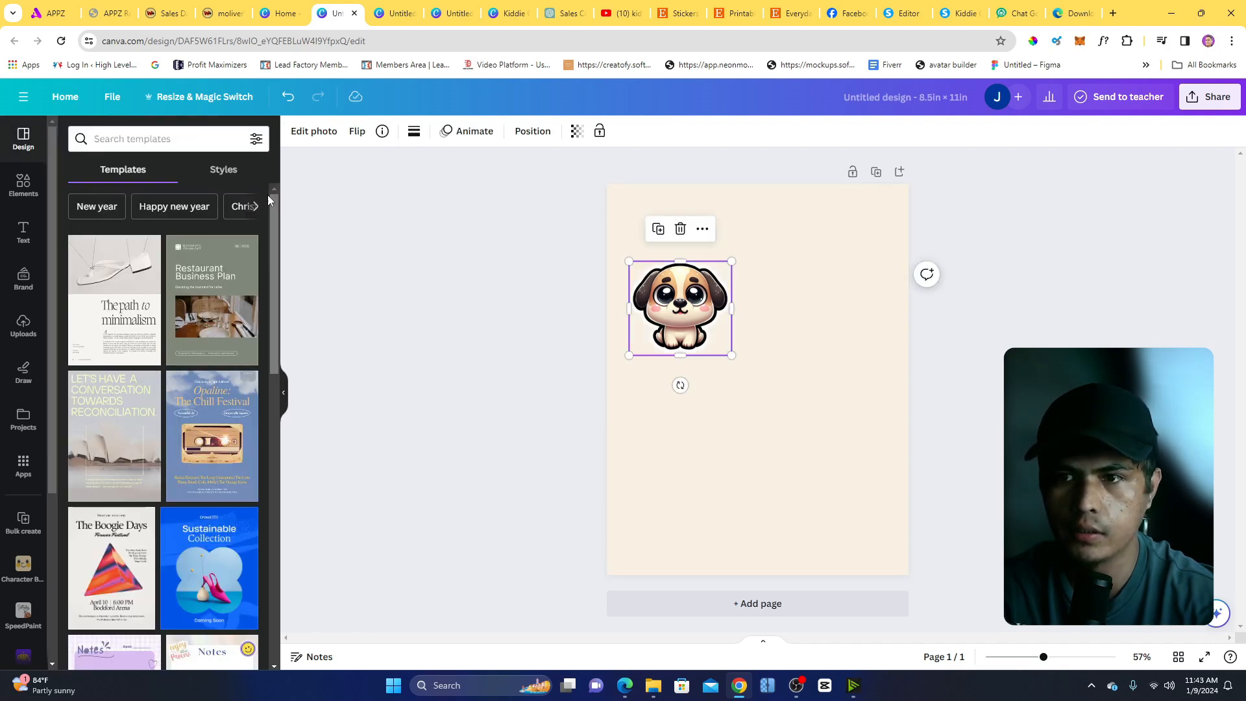
Set the 8.5 × 11 in page's background to the orange from the Sider Road color palette.
left_click(382, 147)
left_click(838, 234)
left_click(296, 131)
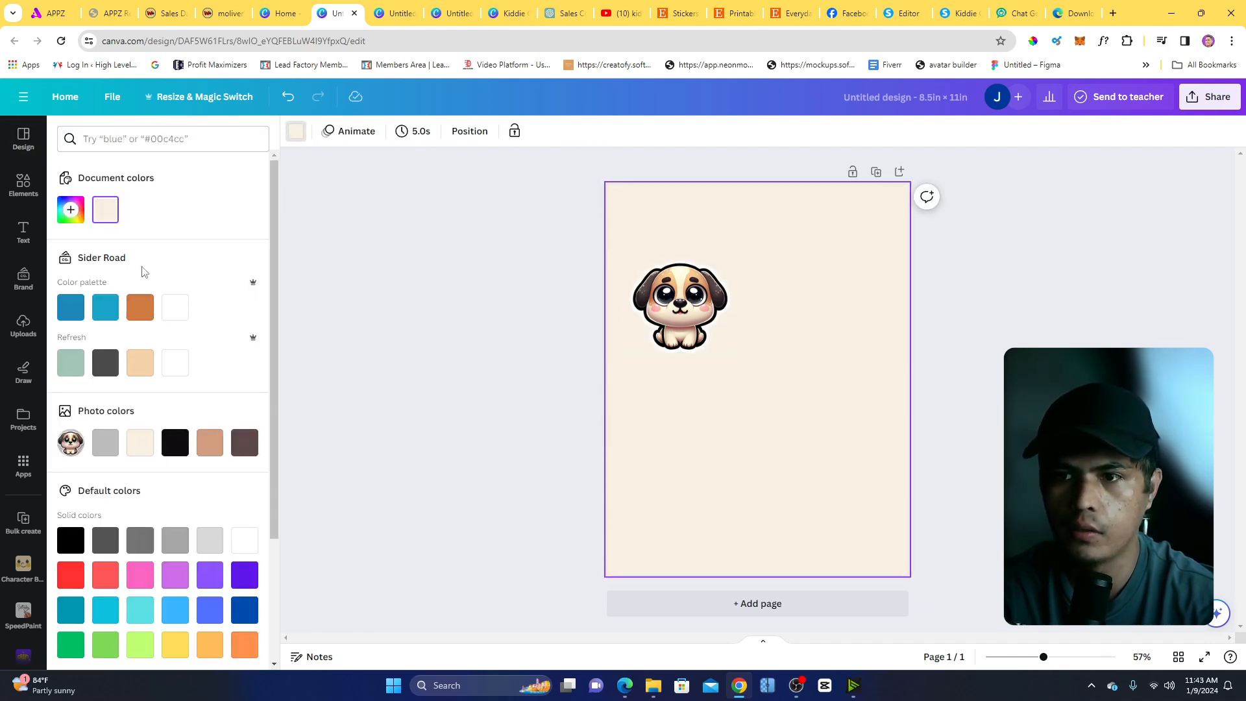
left_click(140, 307)
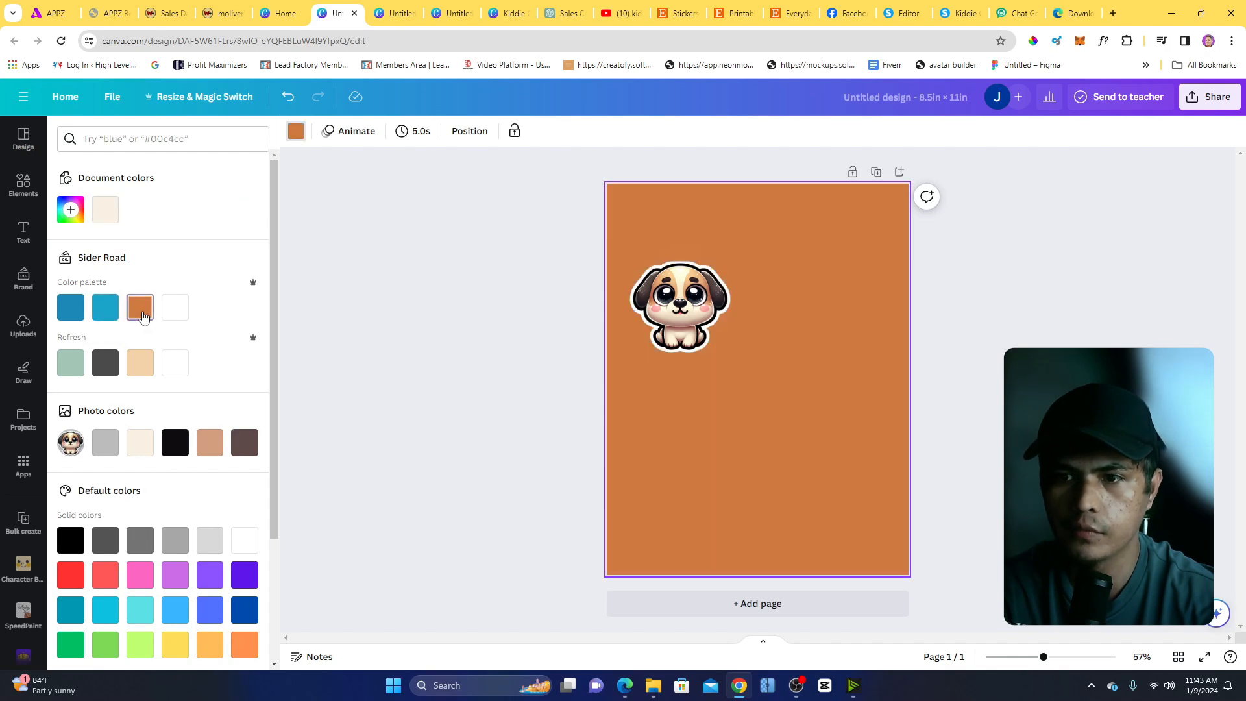
Shrink the dog sticker to about a fifth of the page width and place it near the page's upper-left corner.
left_click_drag(661, 291, 653, 271)
left_click_drag(721, 311, 645, 239)
left_click(648, 295)
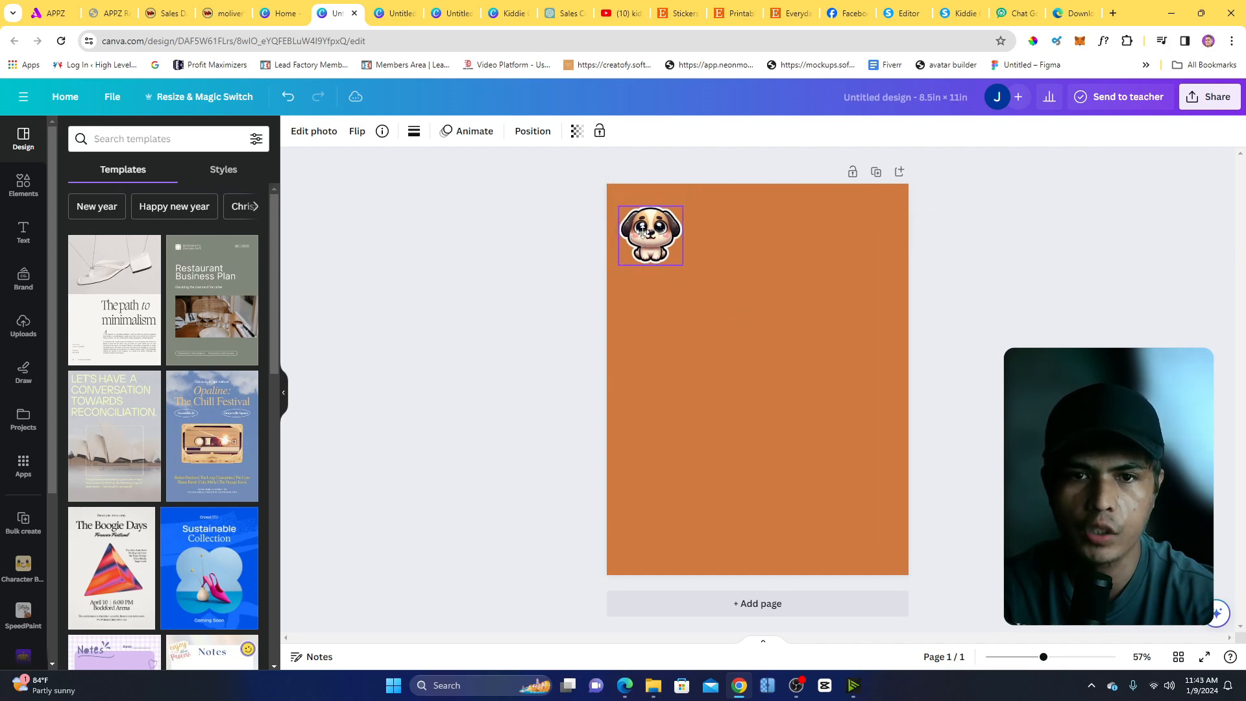
left_click(644, 344)
left_click(677, 243)
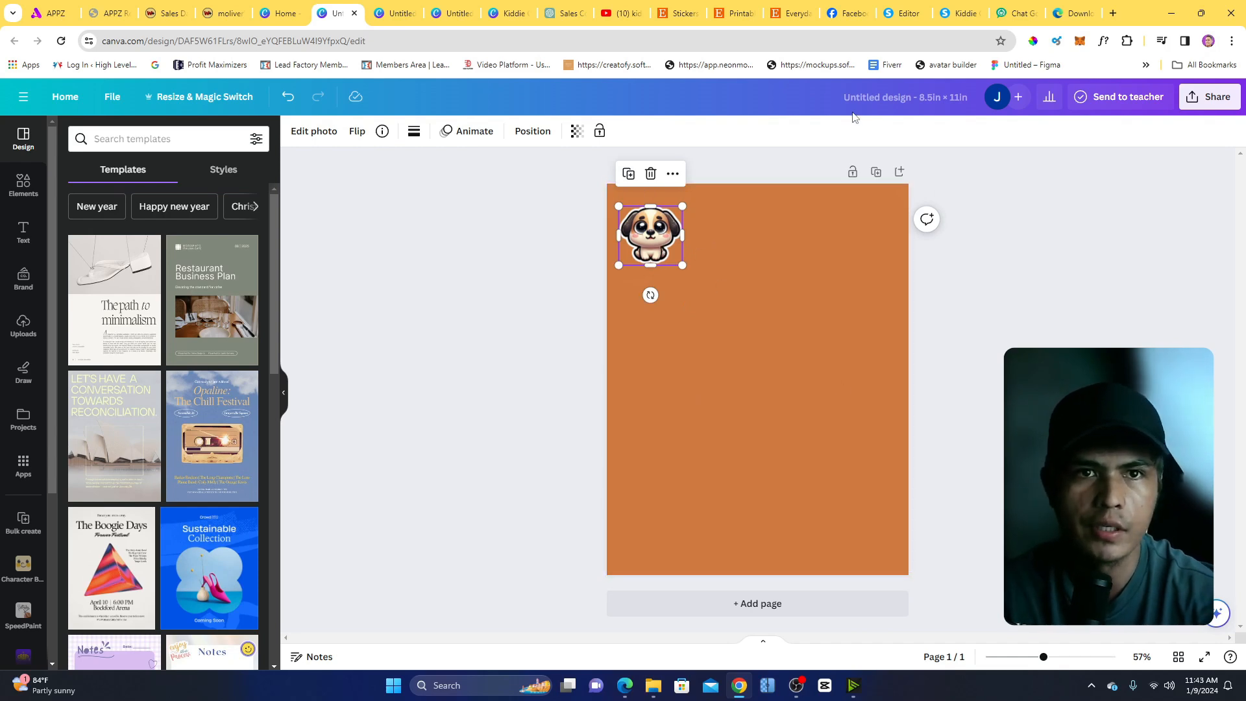
Examine the sticker sheet layout in the second photo of the Etsy printable dog stickers listing.
left_click(762, 9)
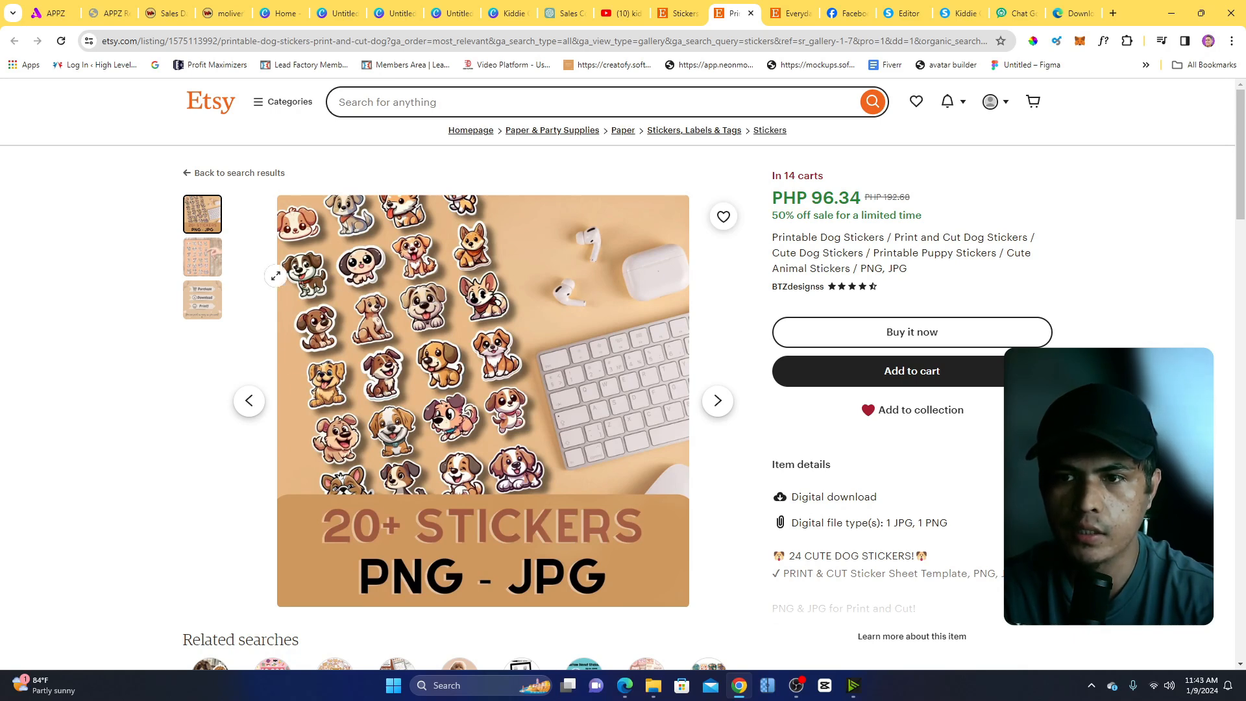
left_click(203, 257)
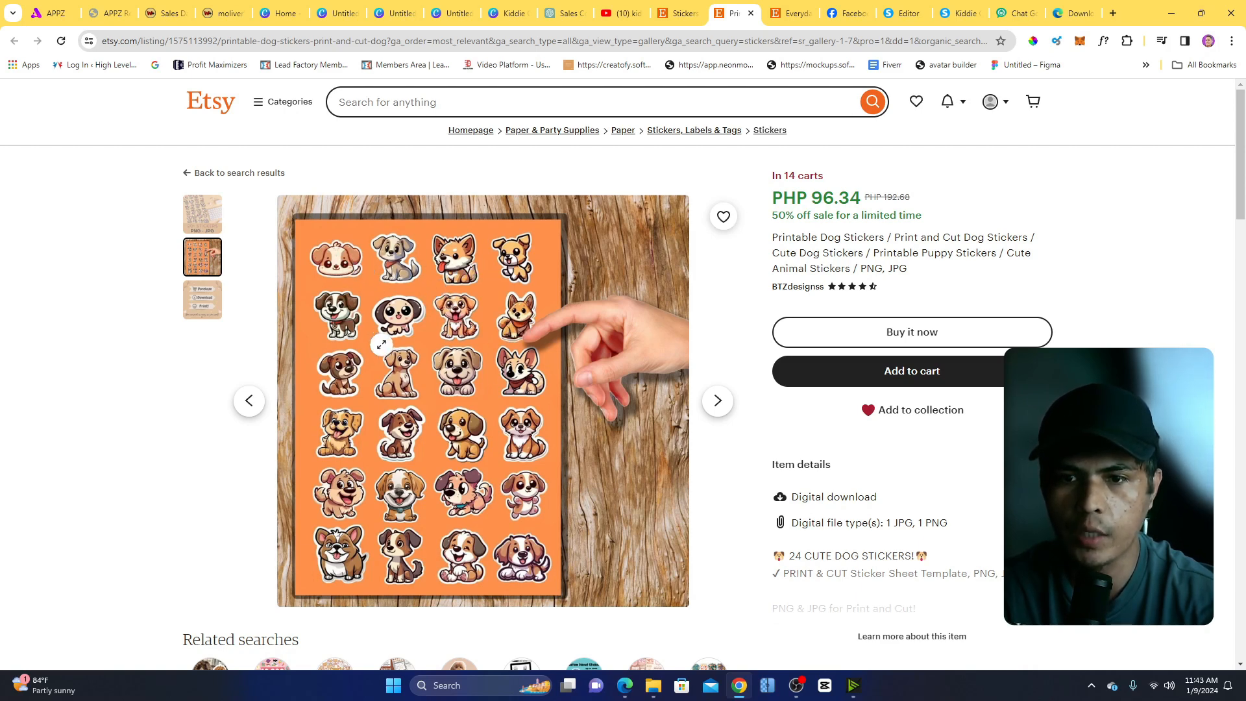
left_click(516, 9)
left_click(458, 7)
left_click(376, 8)
Duplicate the dog sticker twice in the 1024 × 1024 px design and arrange the three stickers in a row across the page.
left_click(451, 13)
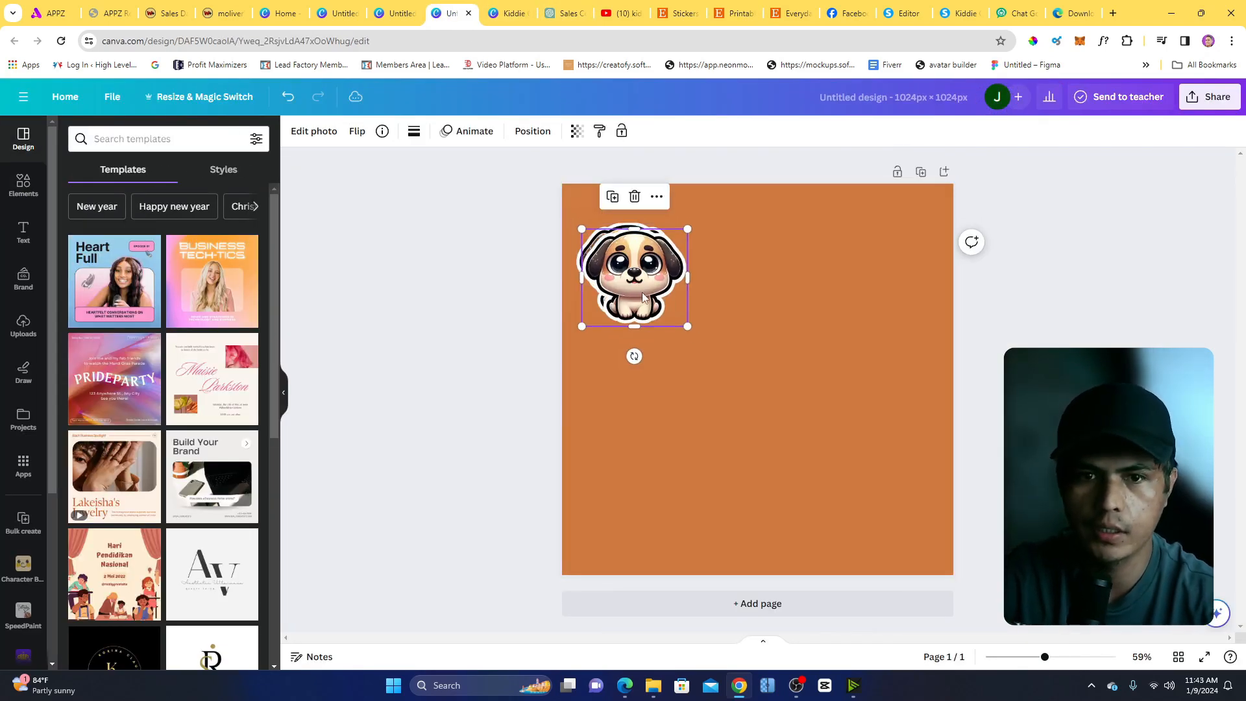
key("ctrl+d")
key("ctrl+d")
mouse_move(733, 294)
left_mouse_down()
mouse_move(831, 294)
mouse_move(747, 289)
left_mouse_up()
left_click_drag(828, 265, 871, 274)
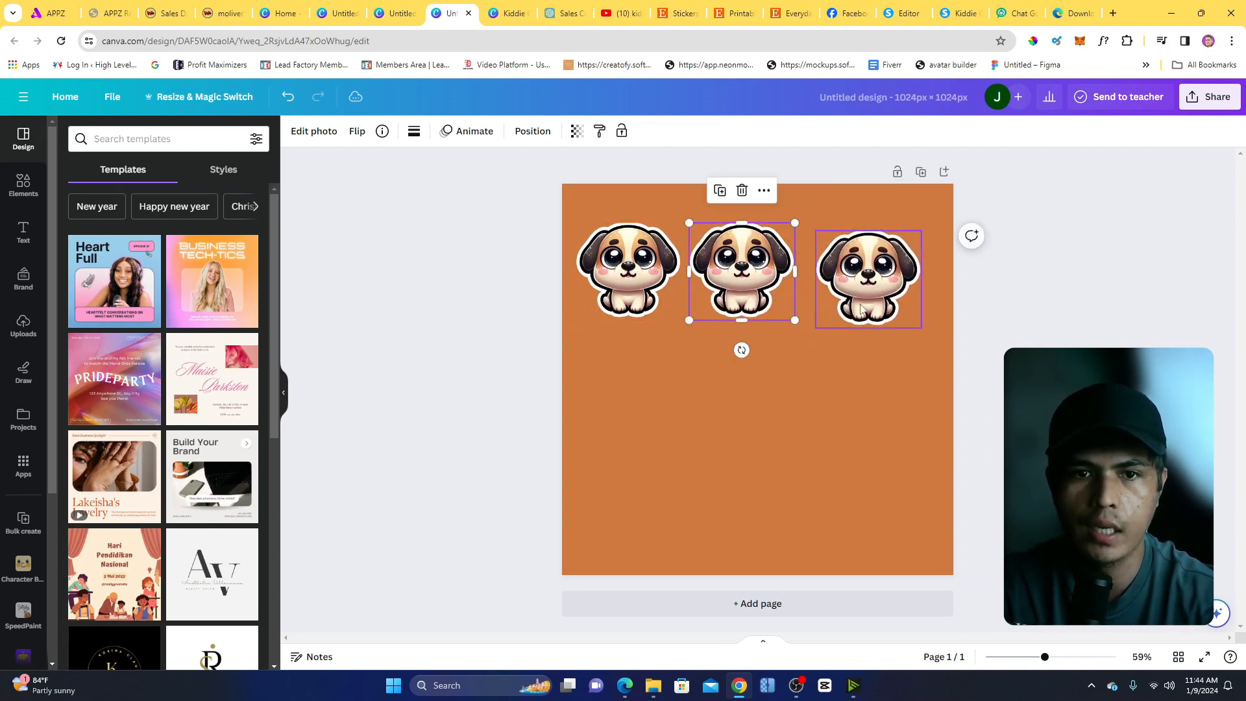
Paste more copies of the dog sticker onto the orange 8.5 × 11 in page and move one toward the page's upper-right corner.
key("ctrl+a")
left_click(348, 6)
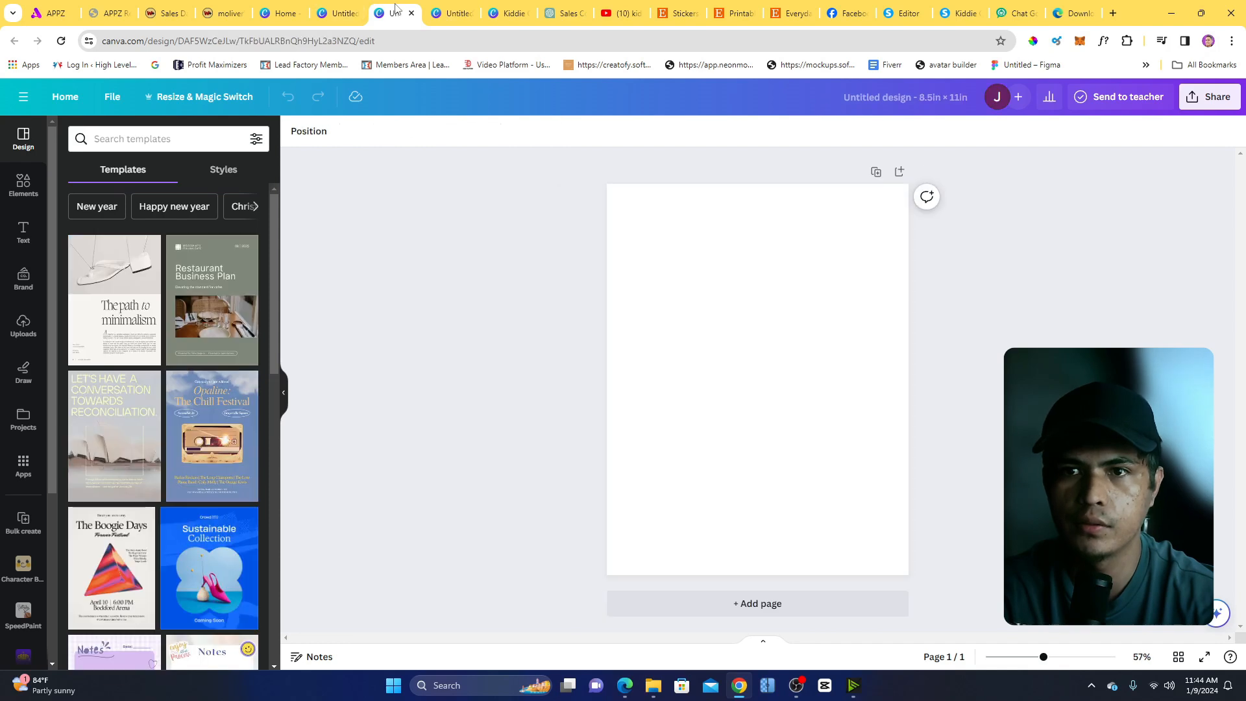
key("ctrl+v")
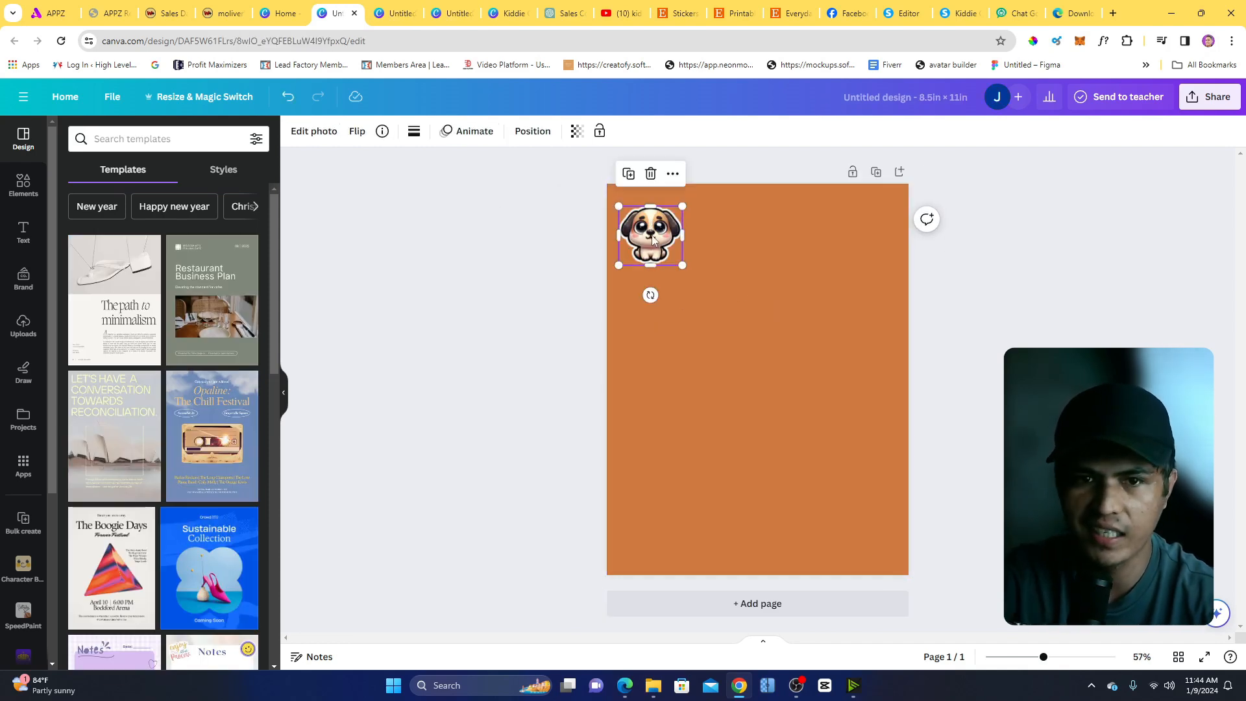
key("ctrl+v")
key("ctrl+v")
key("ctrl+v")
left_click_drag(663, 251, 854, 237)
Switch to Edge and copy the earlier Chibi-style dog sticker prompt from the Copilot chat.
left_click(624, 685)
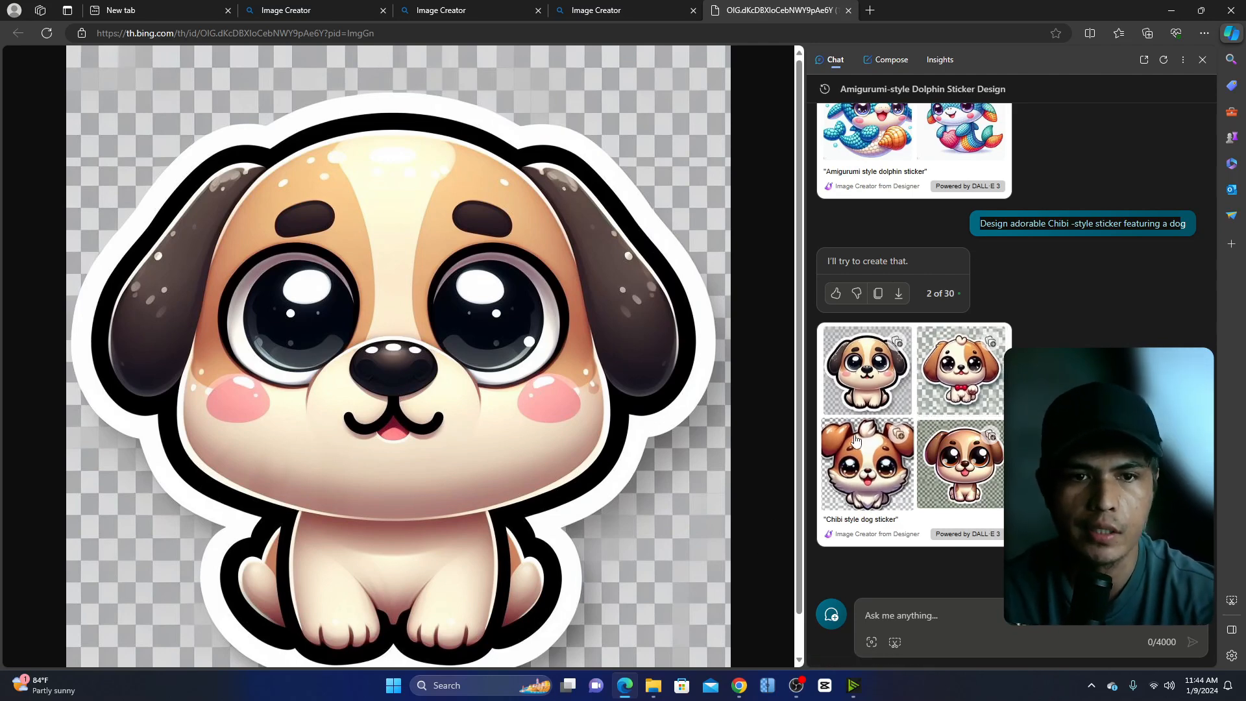
scroll(941, 363, "up", 1)
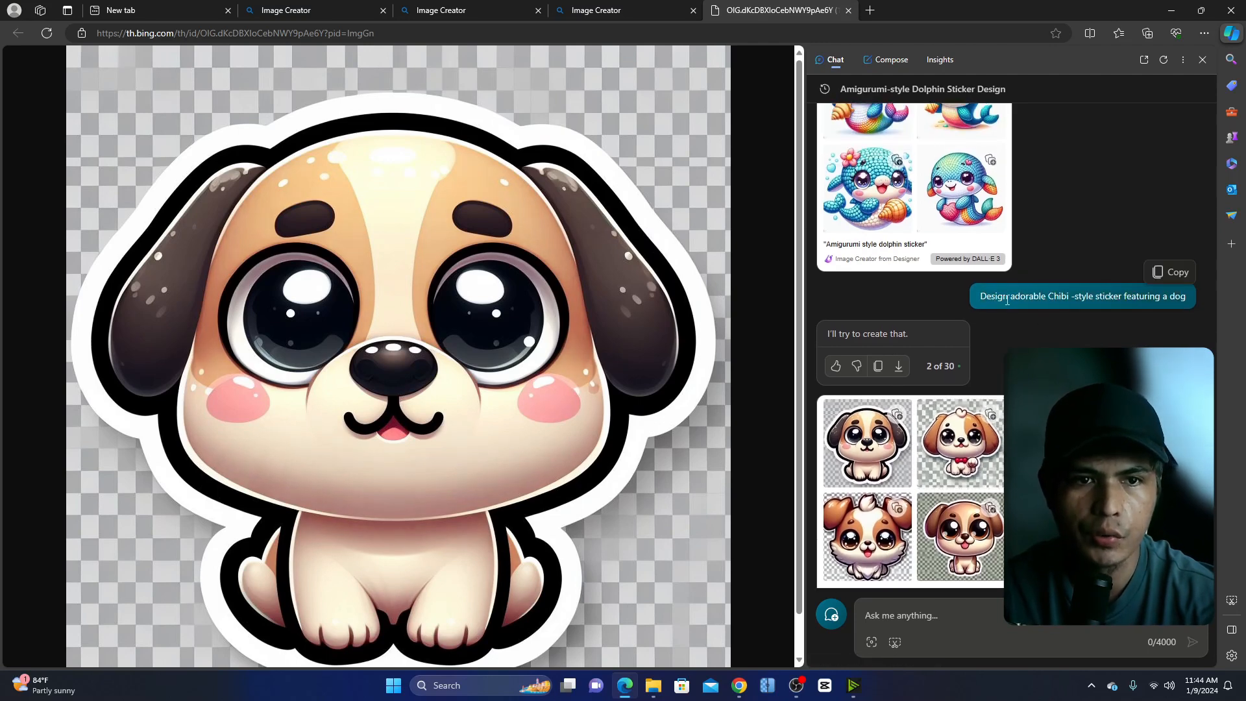
left_click_drag(983, 295, 1187, 296)
key("ctrl+c")
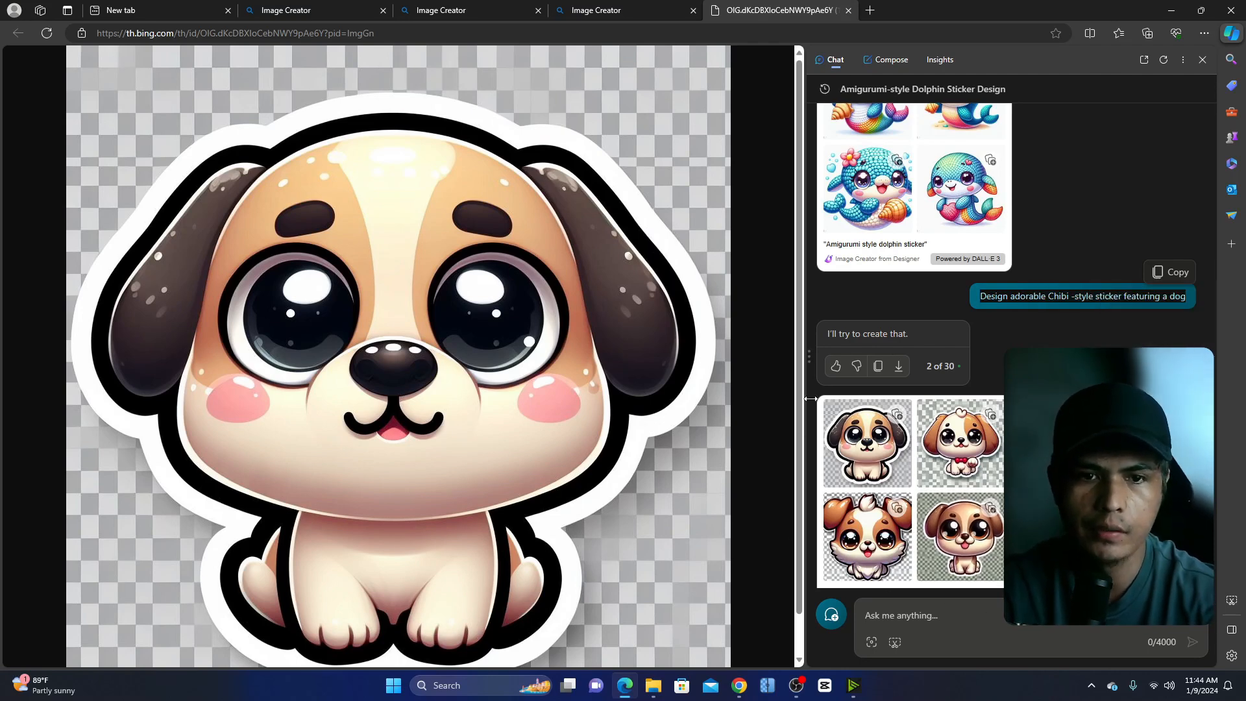
Close the full-size dog image, widen the Copilot chat and submit the copied prompt reworded as "Design adorable Chibi -style image of a dog".
left_click(848, 11)
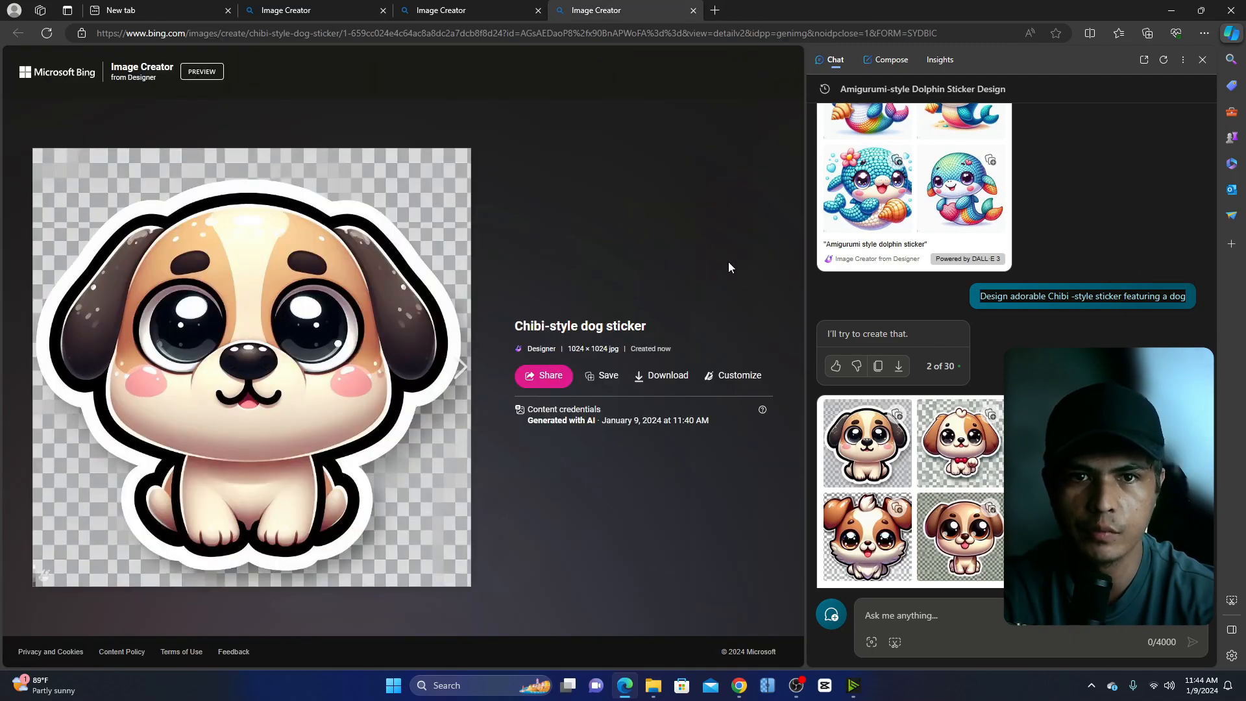
left_click_drag(807, 338, 254, 454)
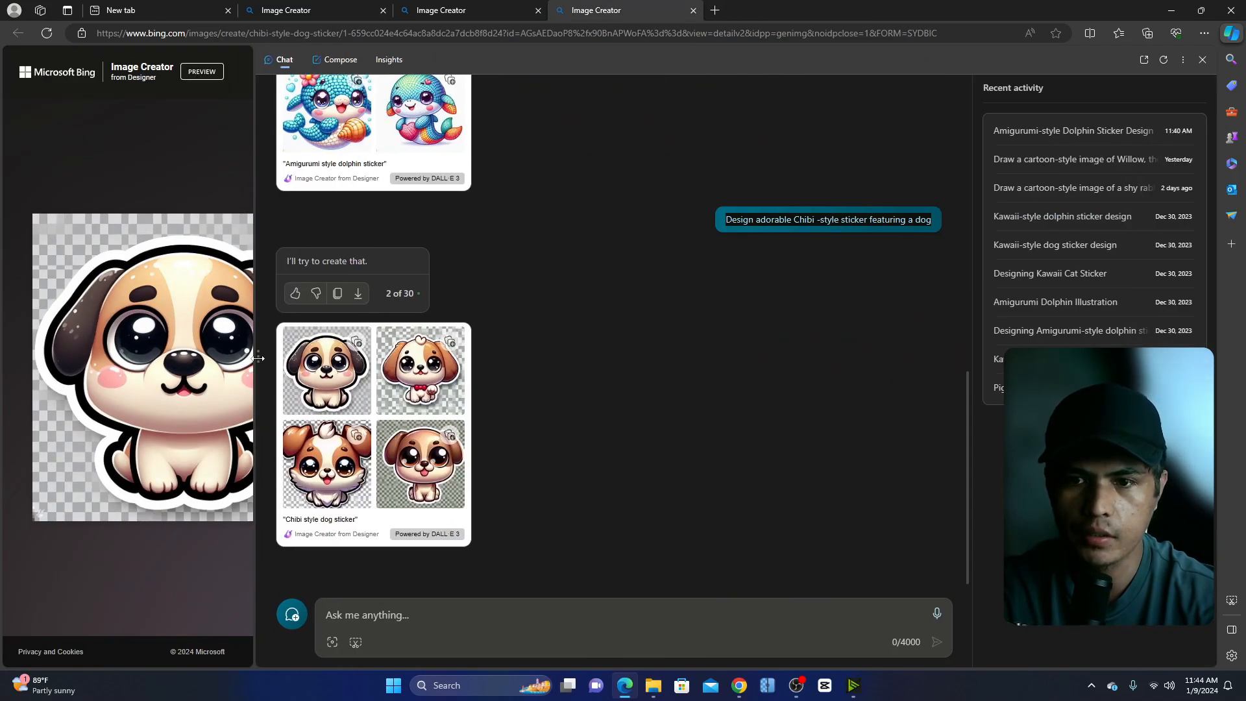
left_click(385, 600)
key("ctrl+v")
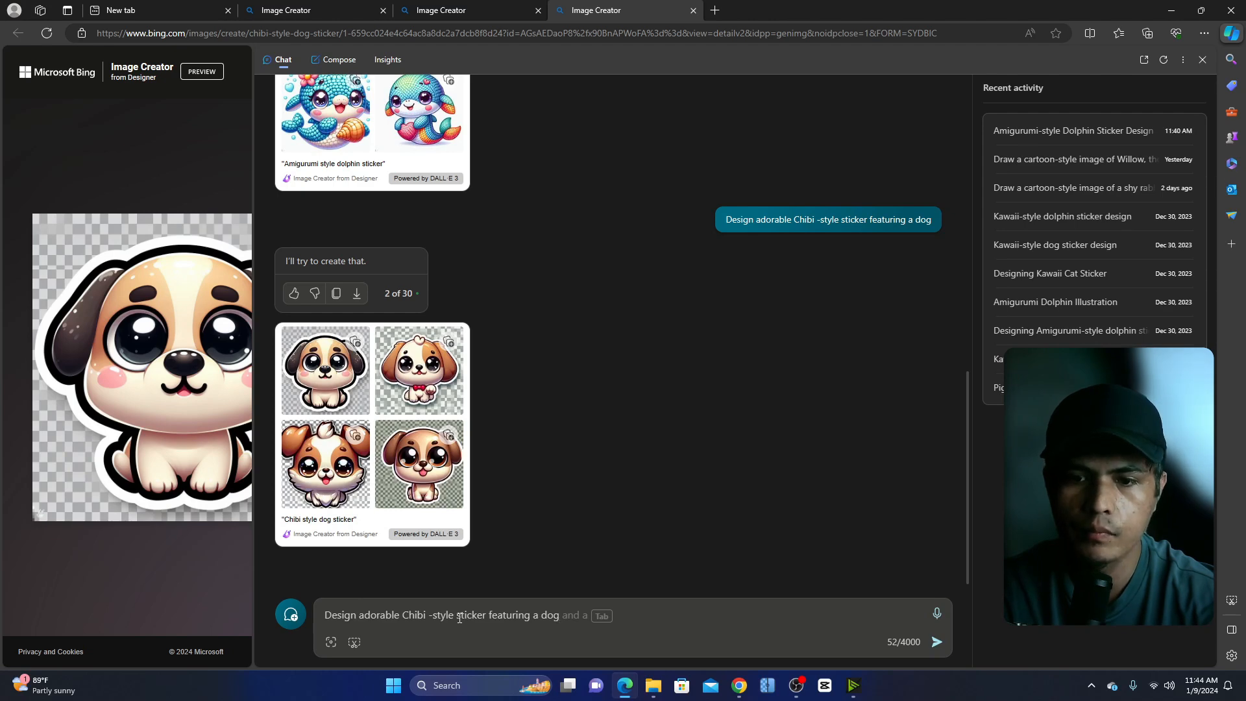
type("oi")
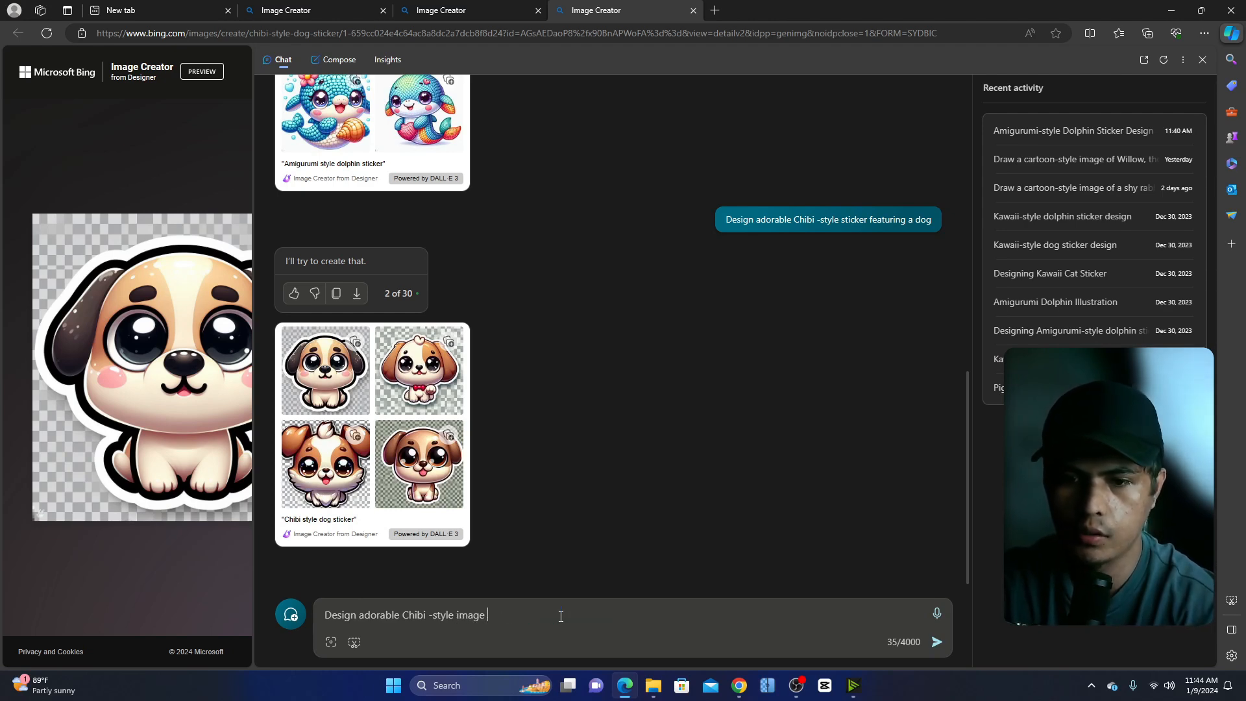
type("age of a dog")
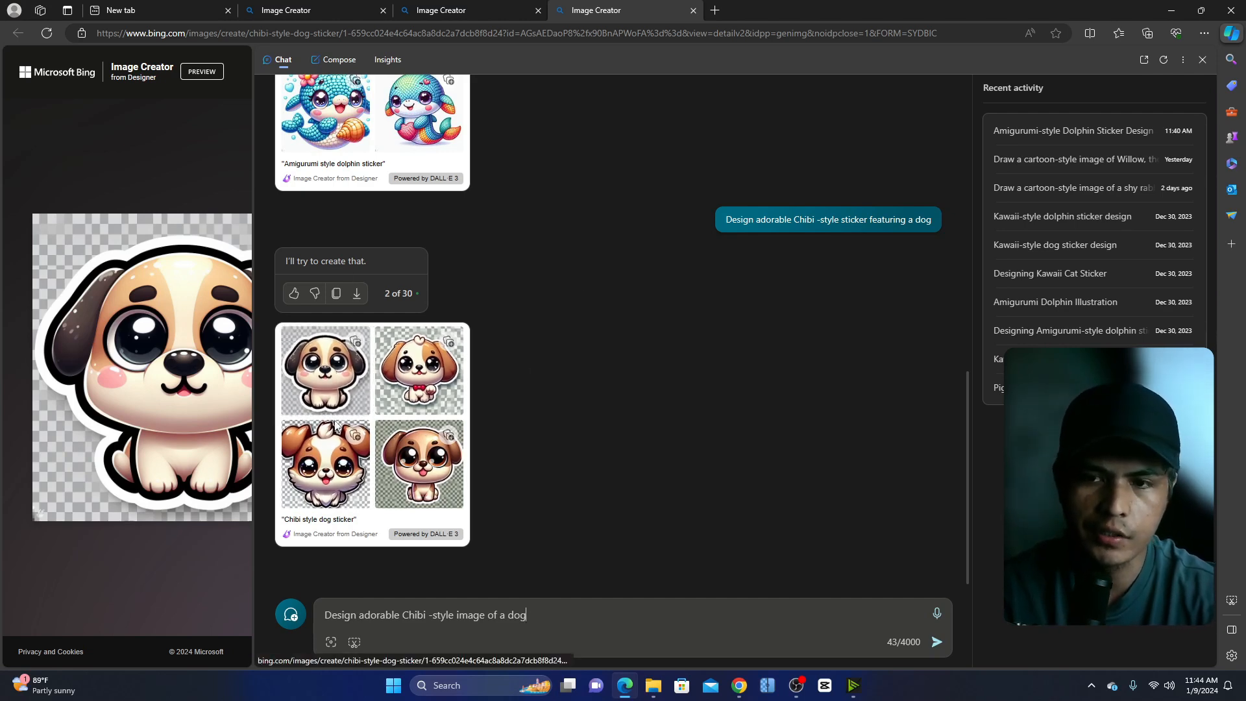
left_click(703, 624)
key("Return")
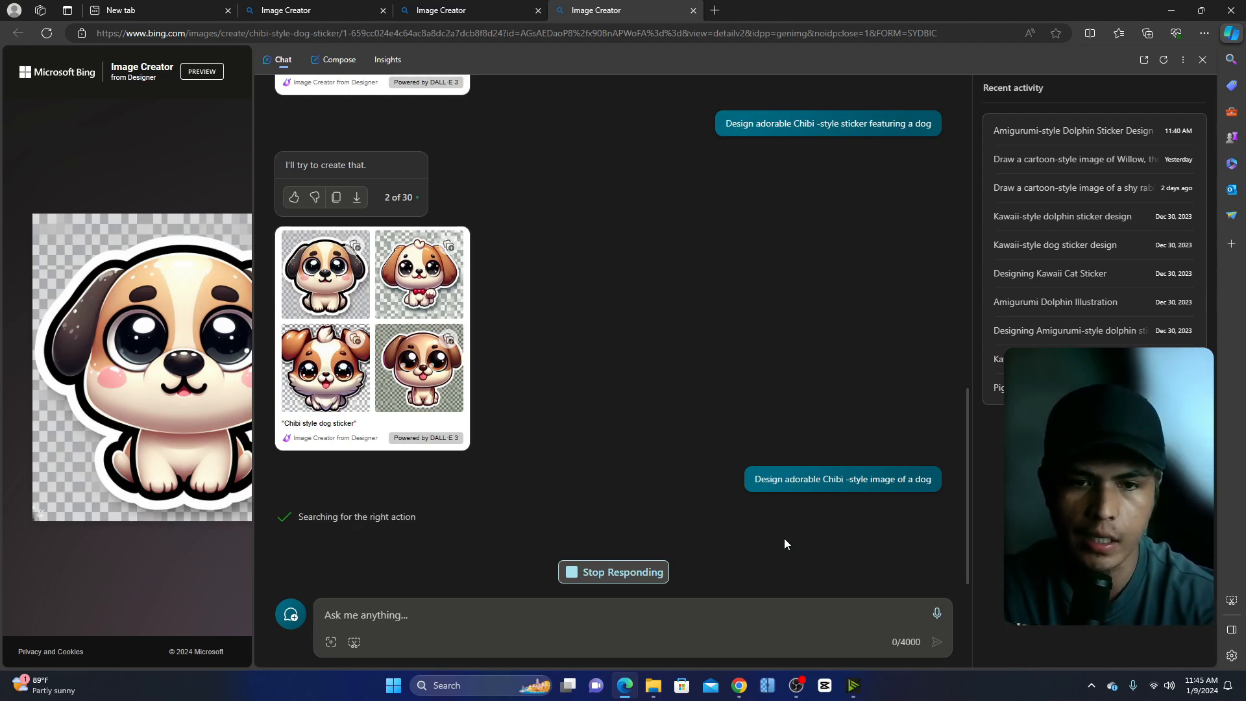
Open the generated puppy with the rainbow lollipop at full size in its own tab and save it to Downloads.
mouse_move(767, 484)
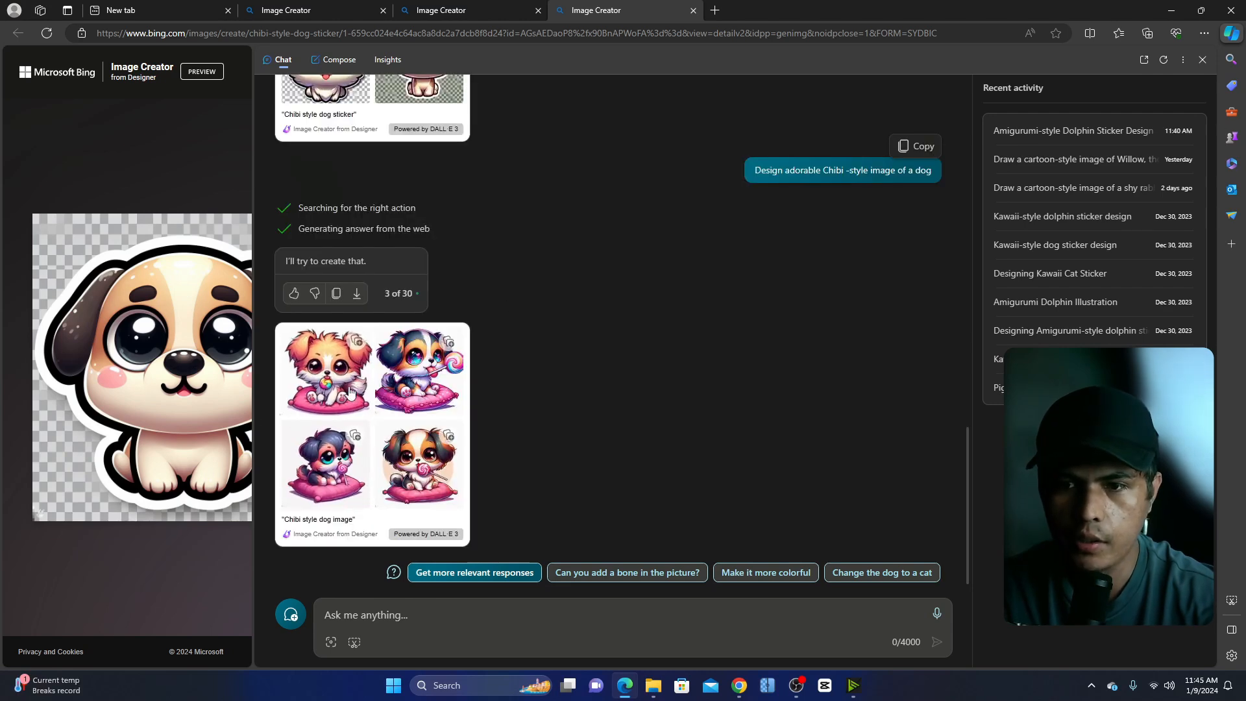
left_click(335, 394)
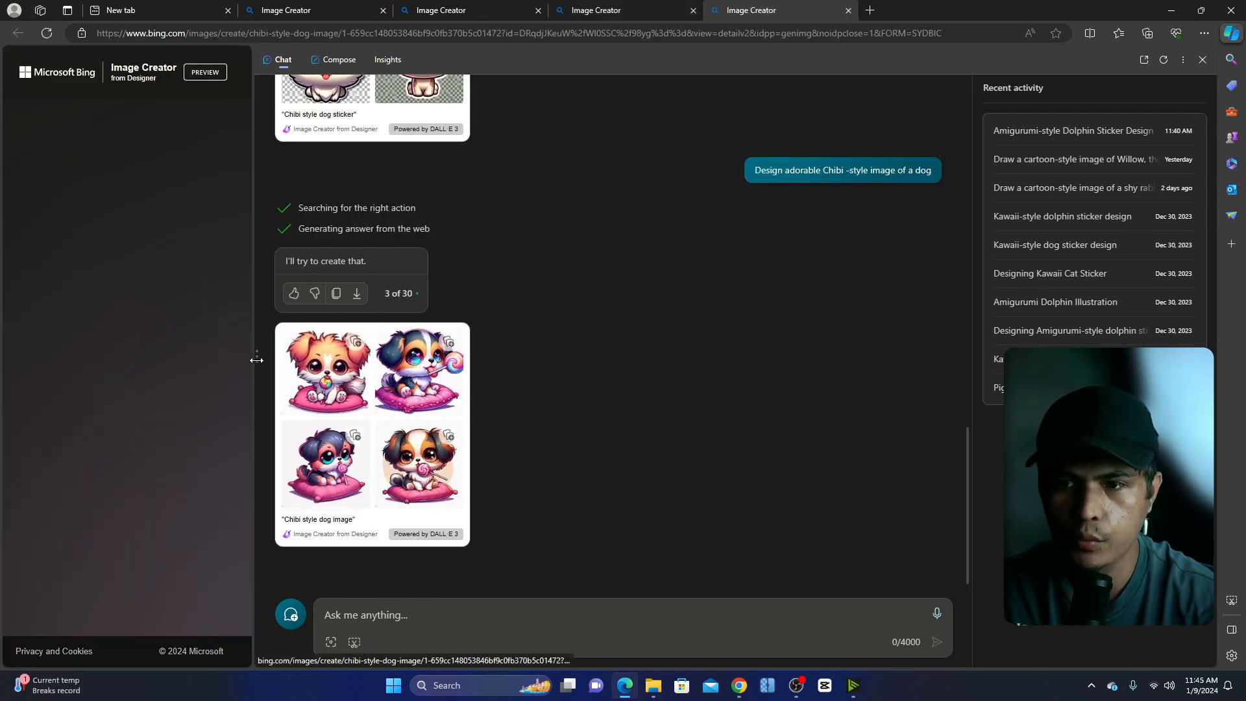
left_click_drag(259, 355, 425, 355)
right_click(162, 316)
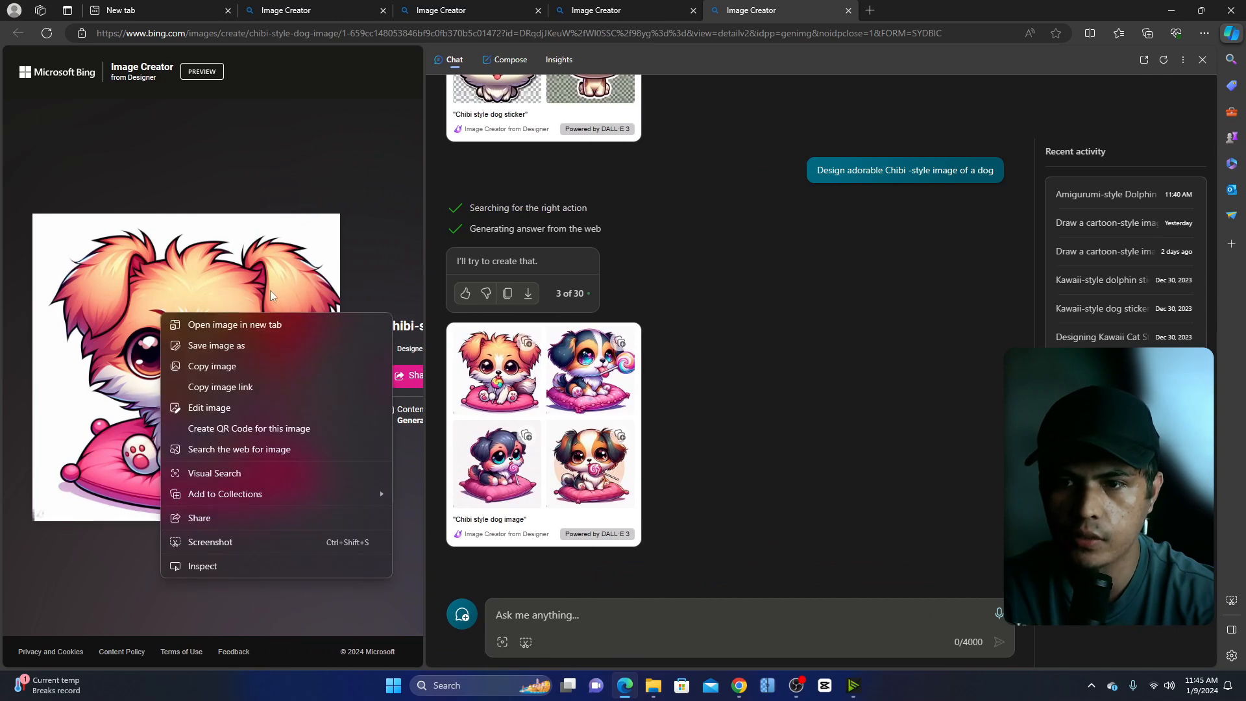
left_click(231, 326)
right_click(355, 242)
left_click(410, 274)
left_click(513, 330)
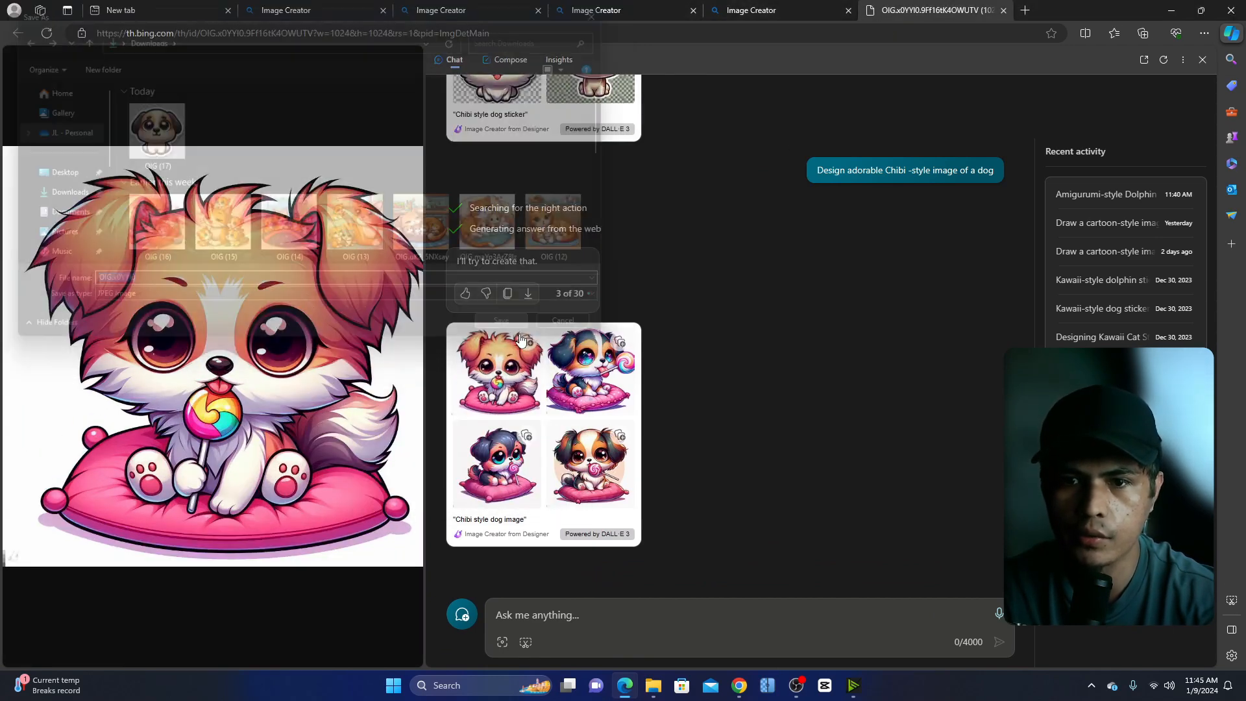
Switch to Canva in Chrome, upload the saved lollipop puppy image and place it on the orange 8.5 × 11 in page.
left_click(739, 685)
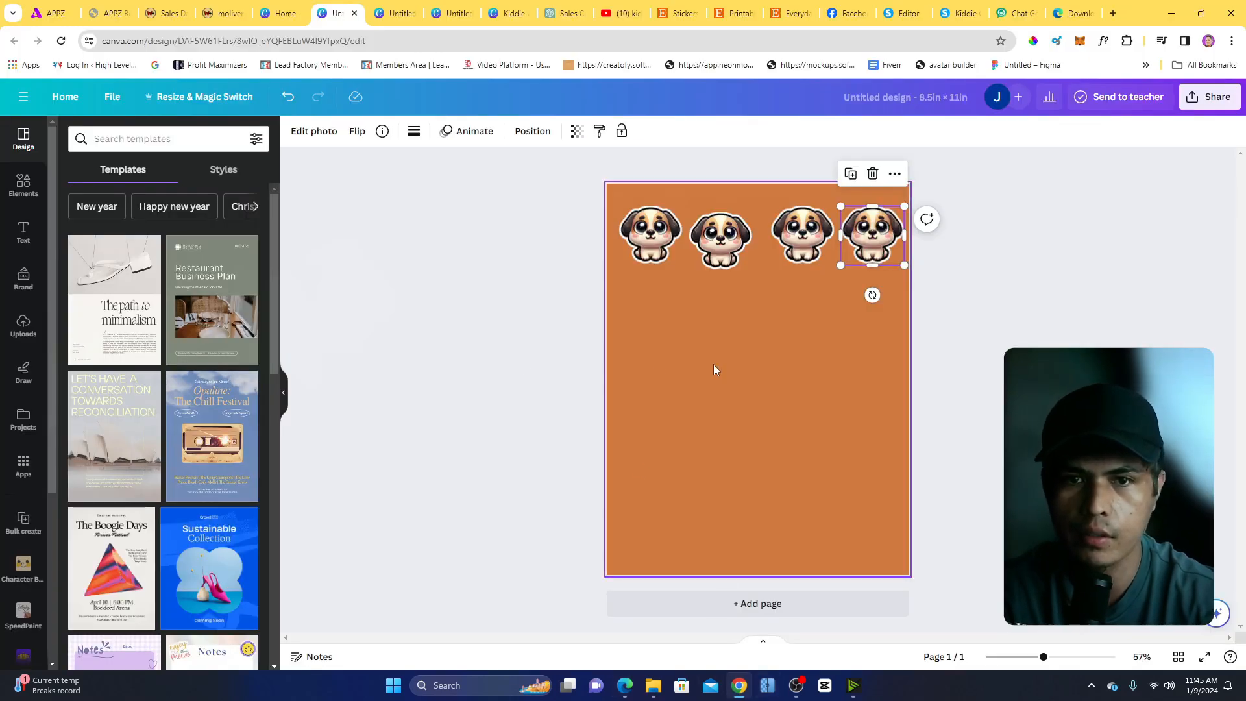
left_click(25, 327)
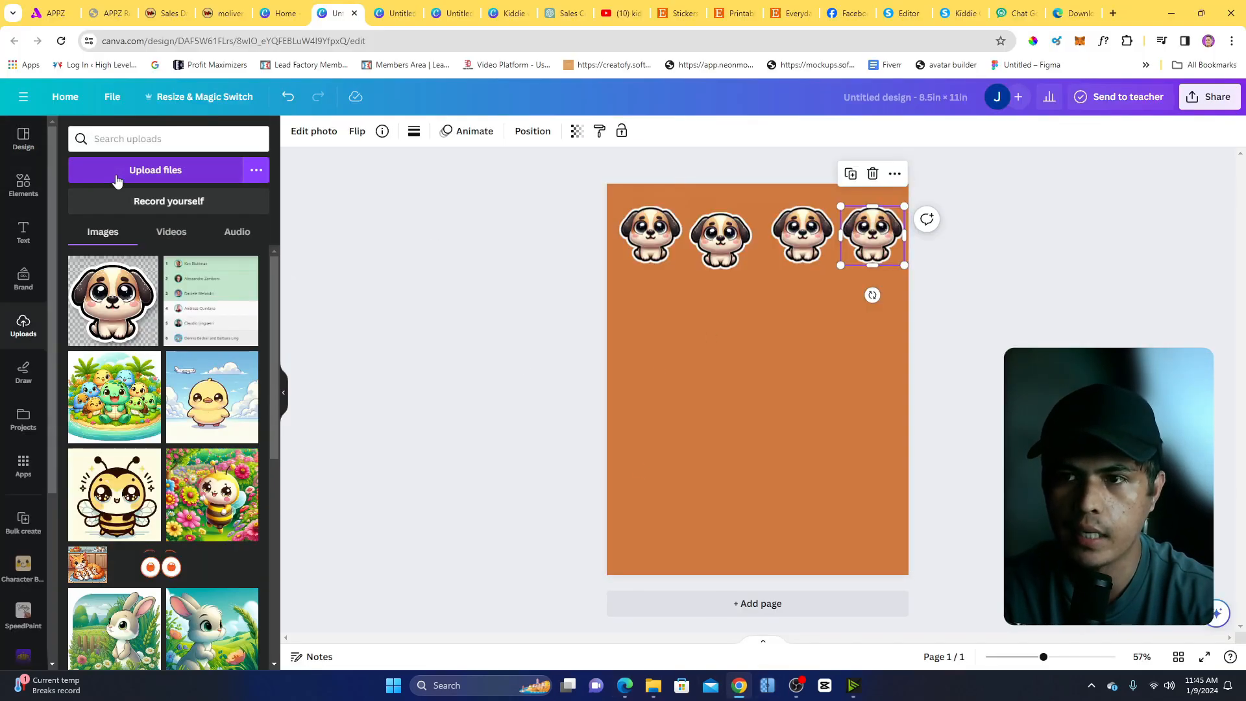
left_click(125, 172)
double_click(422, 149)
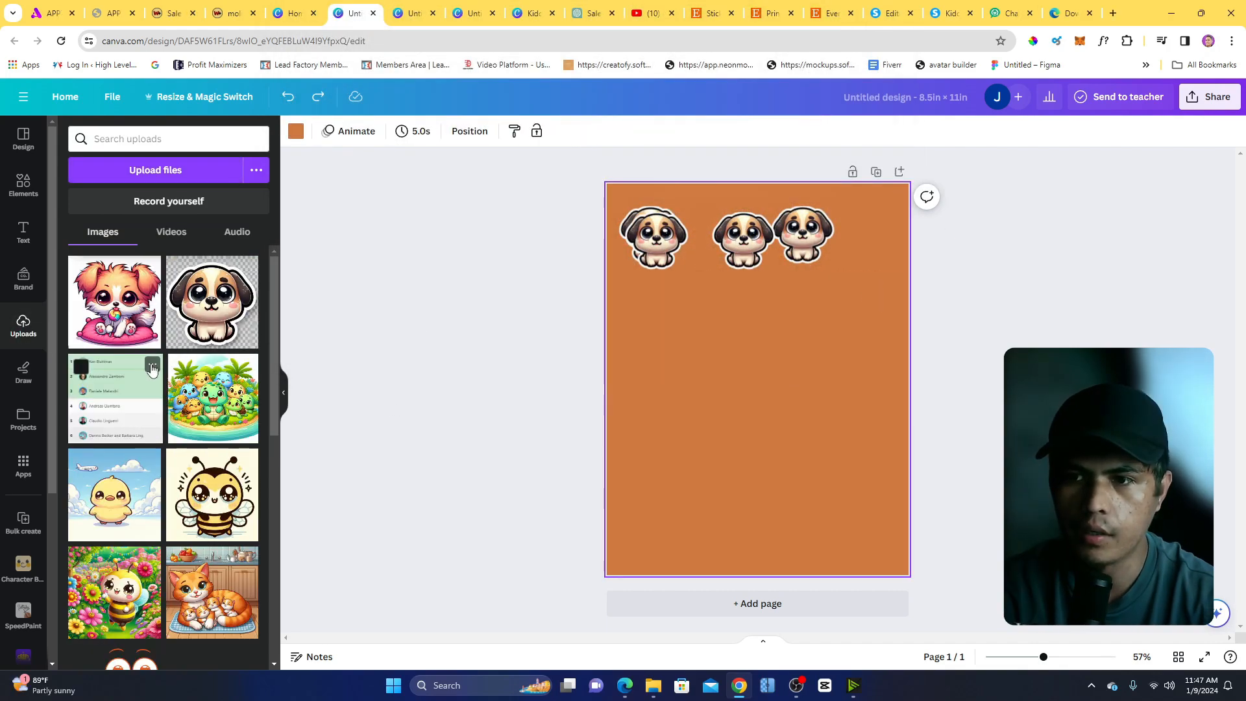
left_click(114, 302)
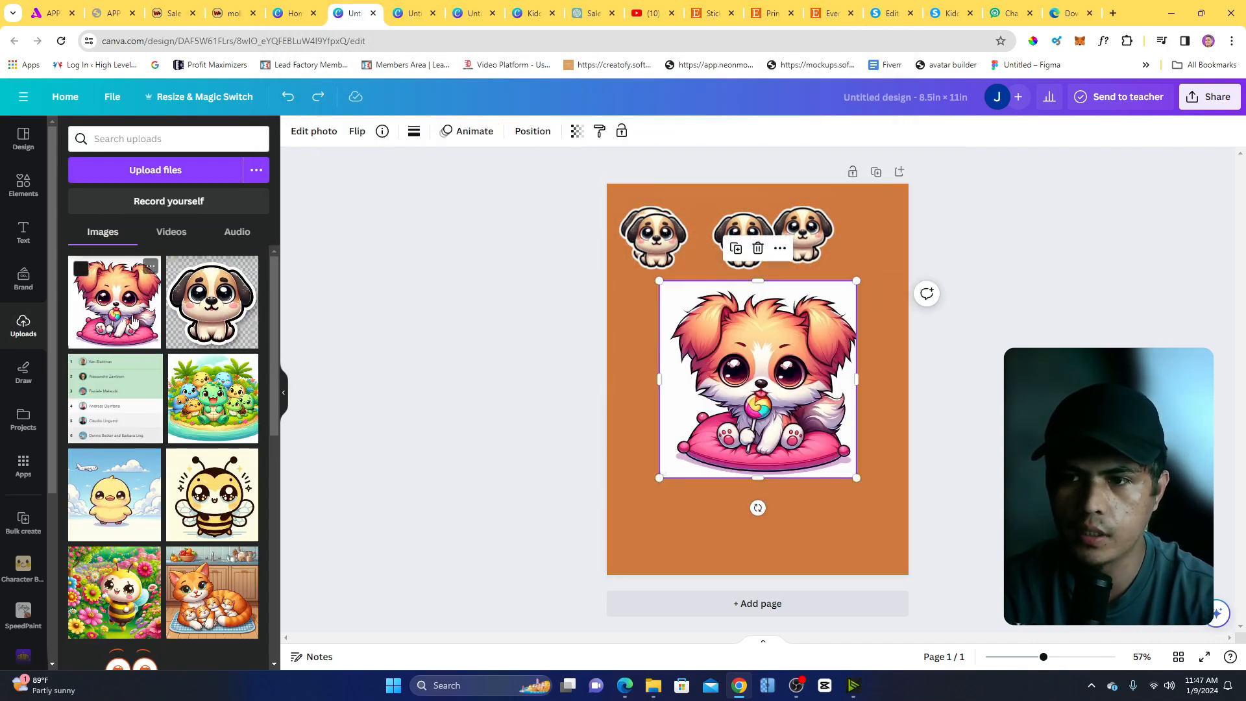
Remove the white background from the lollipop puppy image and shift it slightly on the page.
left_click(317, 132)
left_click(44, 239)
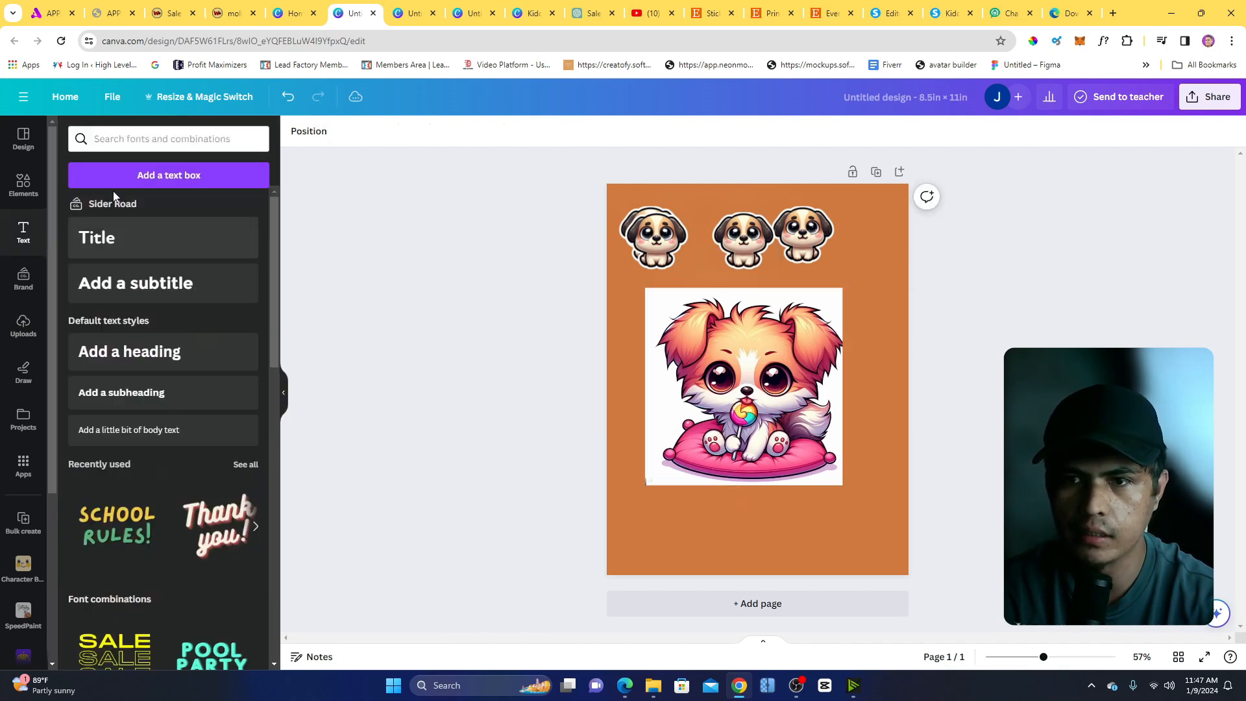
left_click(305, 132)
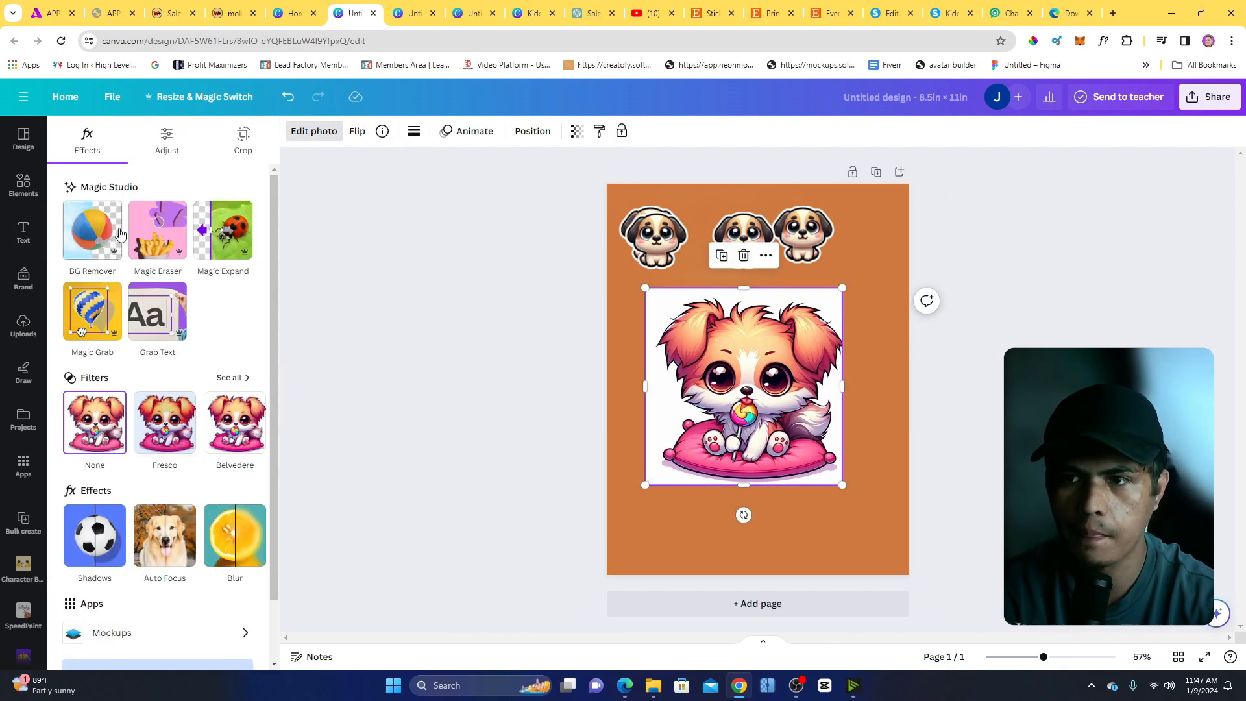
key("Escape")
left_click(384, 223)
left_click(684, 340)
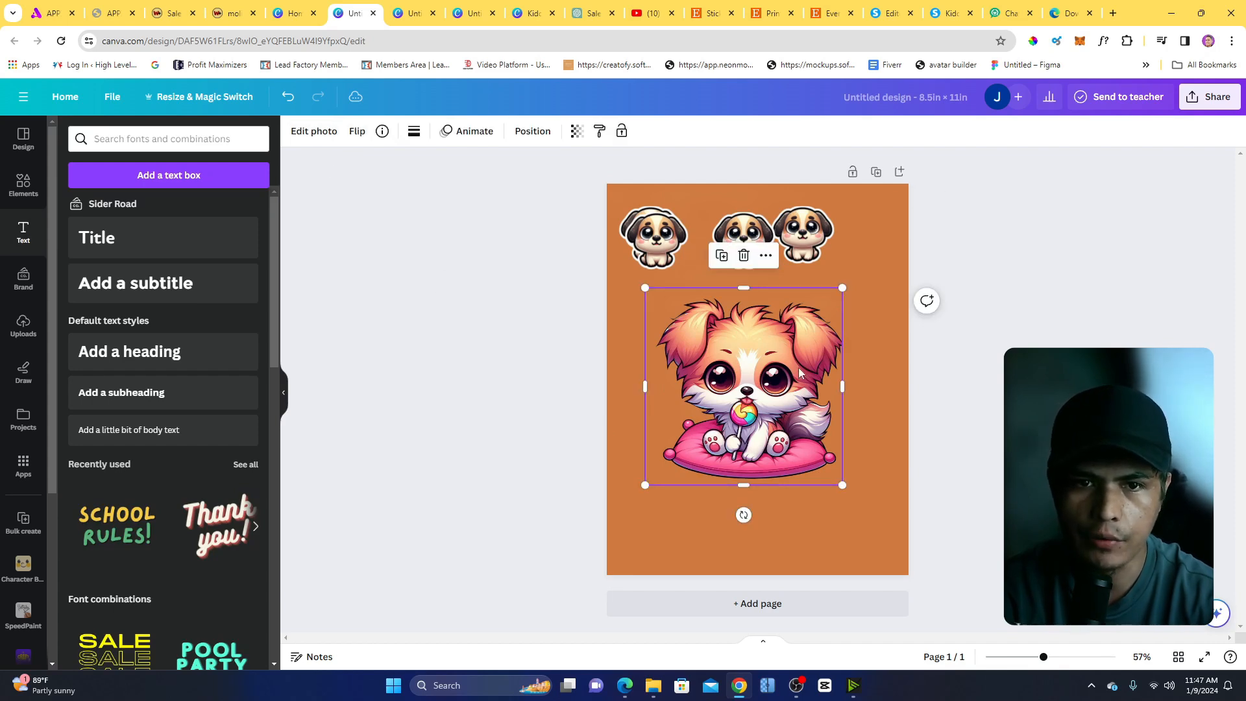
left_click_drag(813, 373, 805, 370)
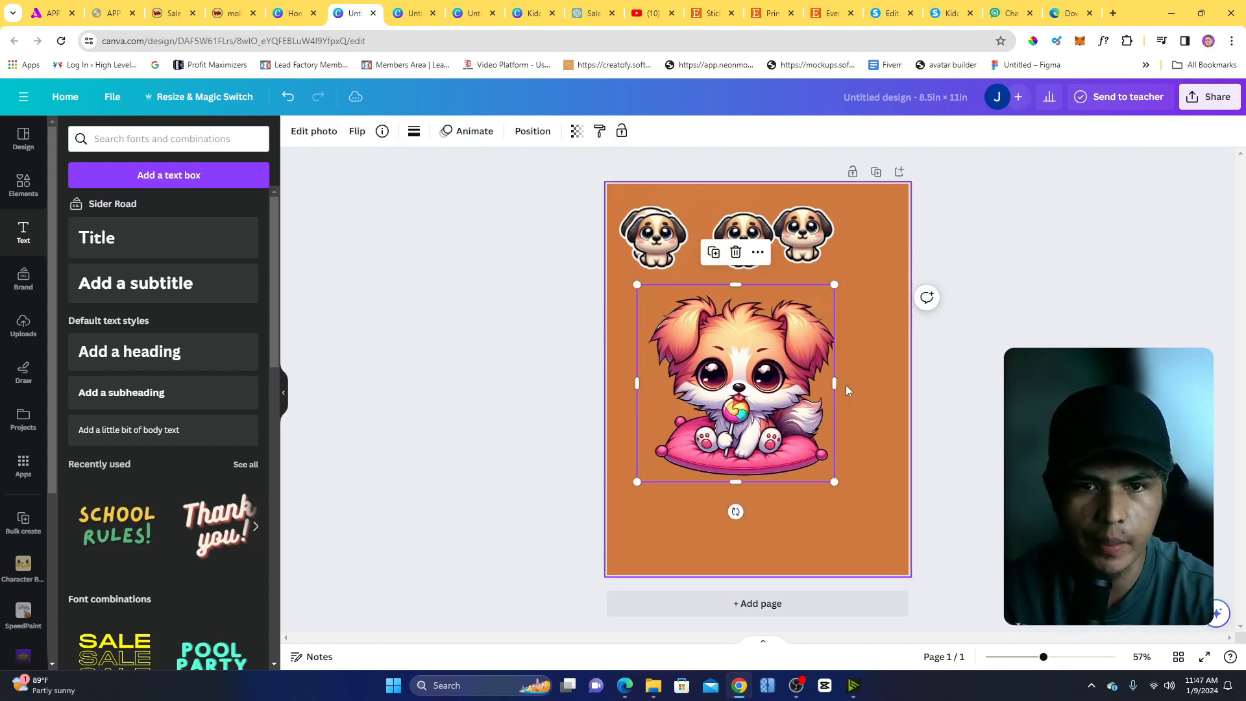
Apply the Glow shadow effect to the lollipop puppy and change its color to white.
left_click(869, 383)
left_click(766, 367)
left_click(314, 131)
left_click(95, 533)
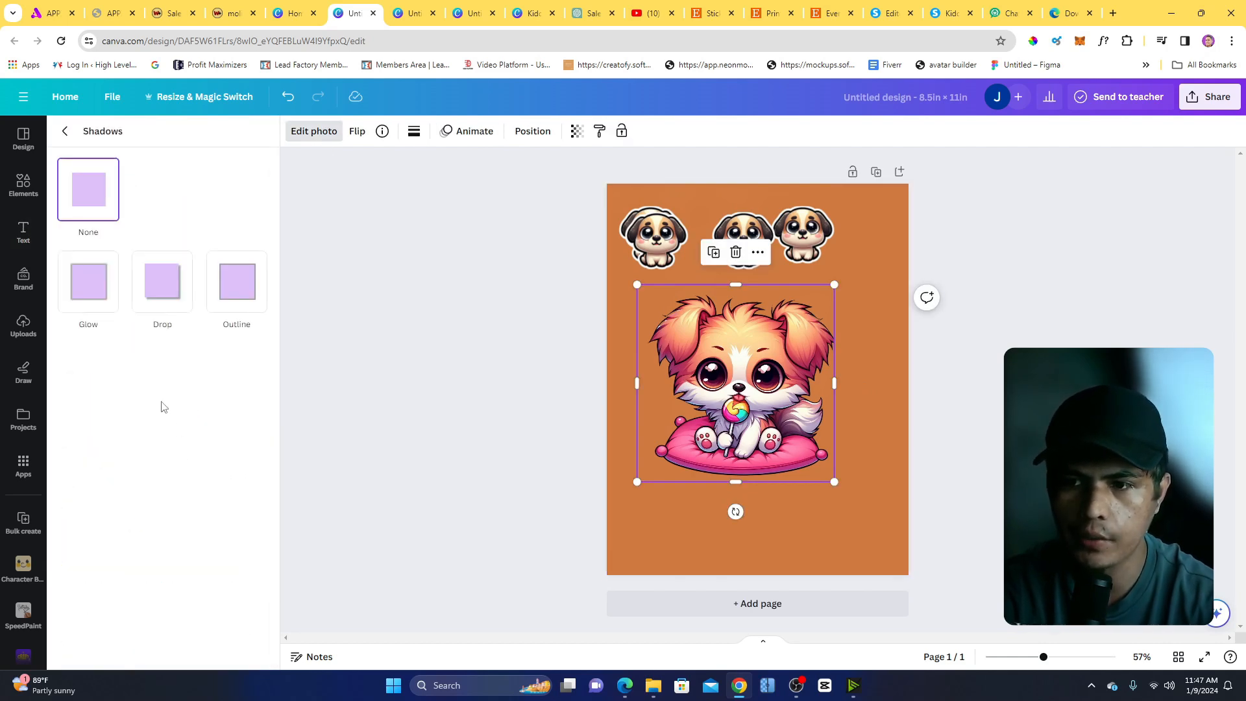
left_click(90, 289)
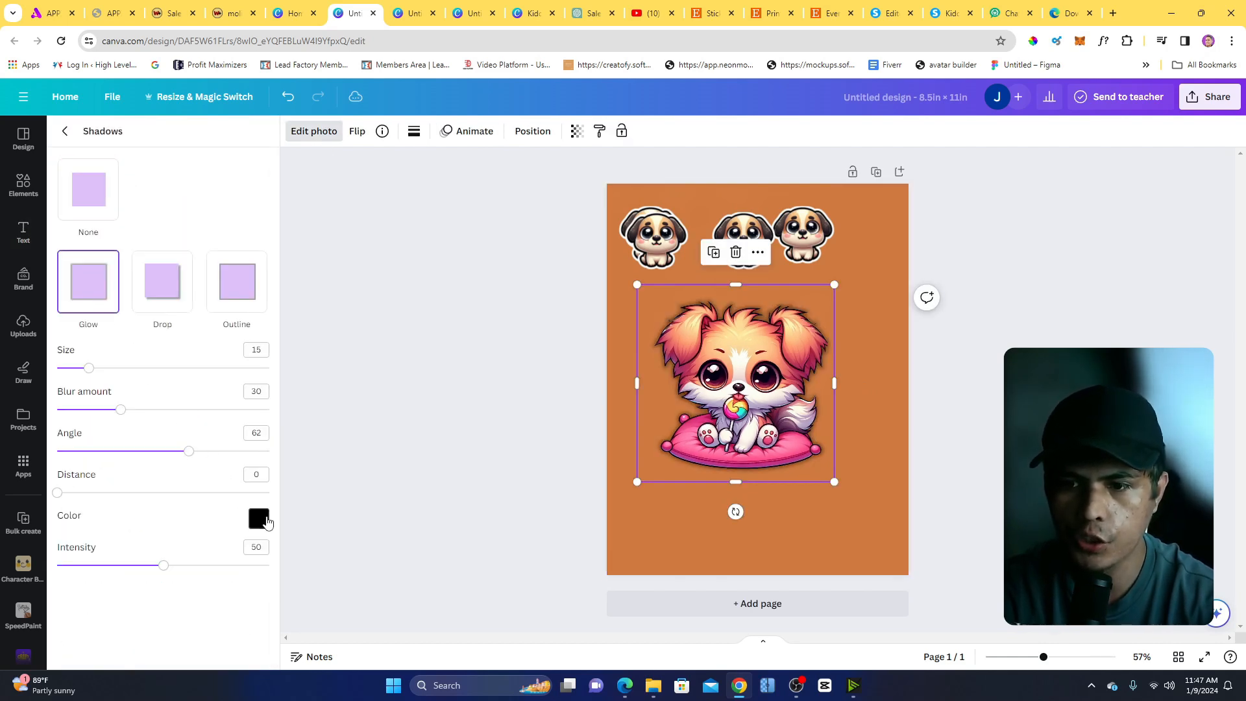
left_click(268, 521)
left_click_drag(298, 415, 238, 357)
Set the puppy's glow to size 70, intensity 100 and blur 0, and scale the puppy down slightly.
left_click_drag(89, 375, 206, 371)
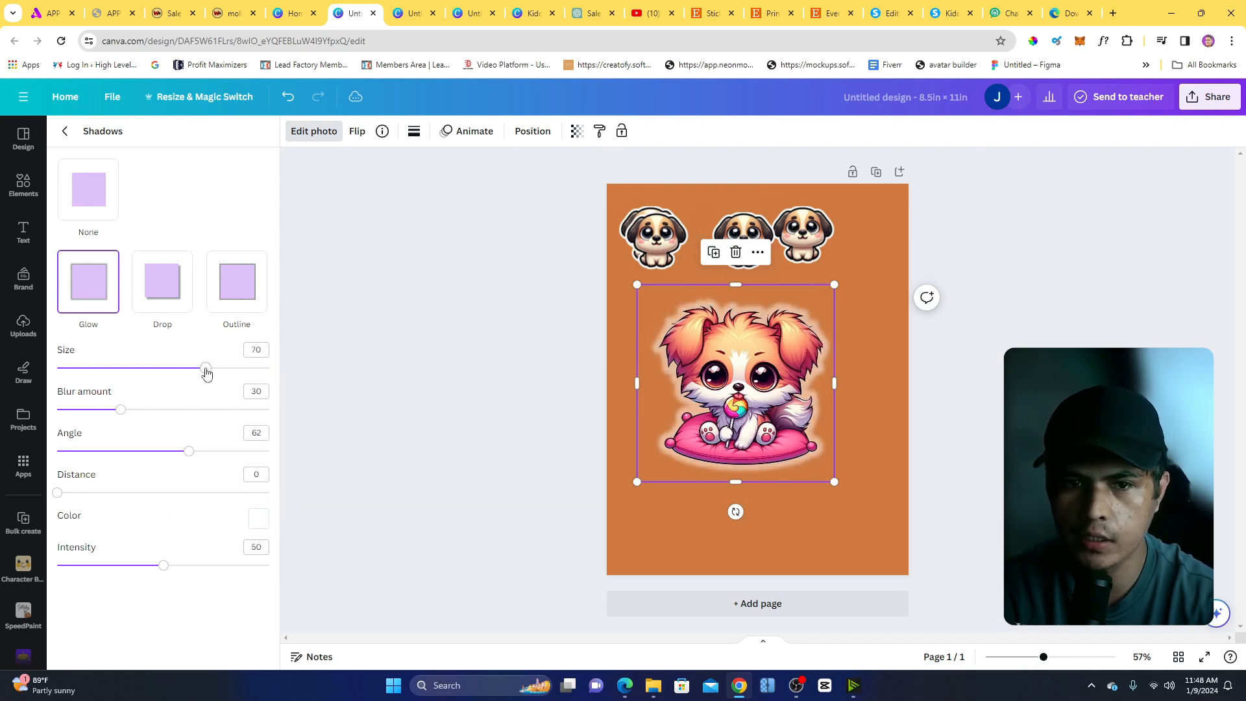
left_click_drag(178, 569, 303, 573)
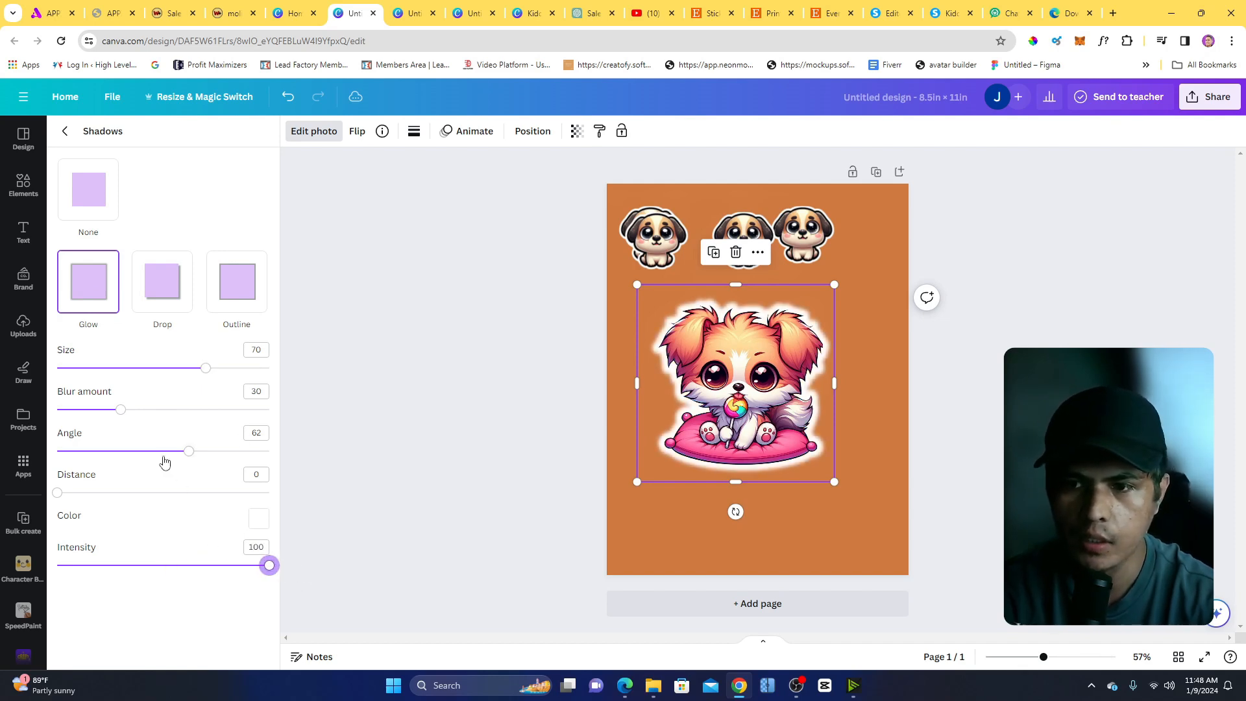
left_click_drag(132, 413, 3, 413)
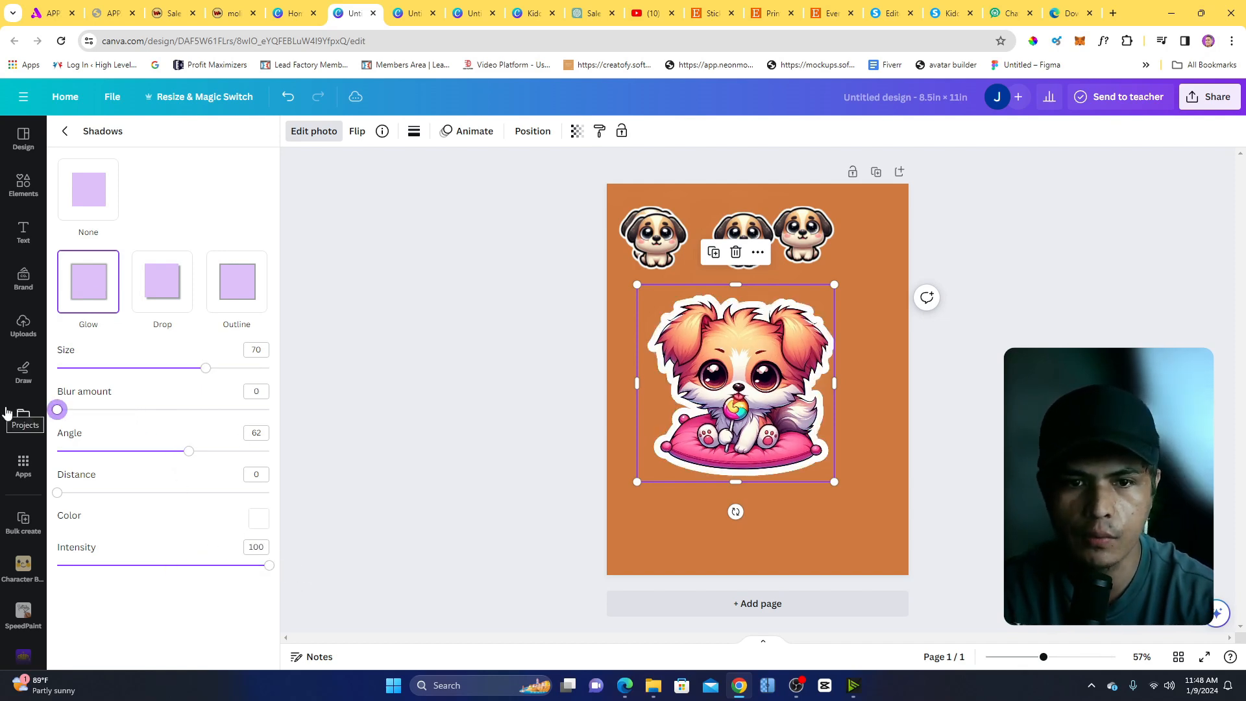
mouse_move(830, 290)
left_mouse_down()
mouse_move(807, 325)
mouse_move(746, 353)
mouse_move(819, 292)
left_mouse_up()
mouse_move(751, 378)
left_mouse_down()
mouse_move(751, 353)
mouse_move(751, 362)
left_mouse_up()
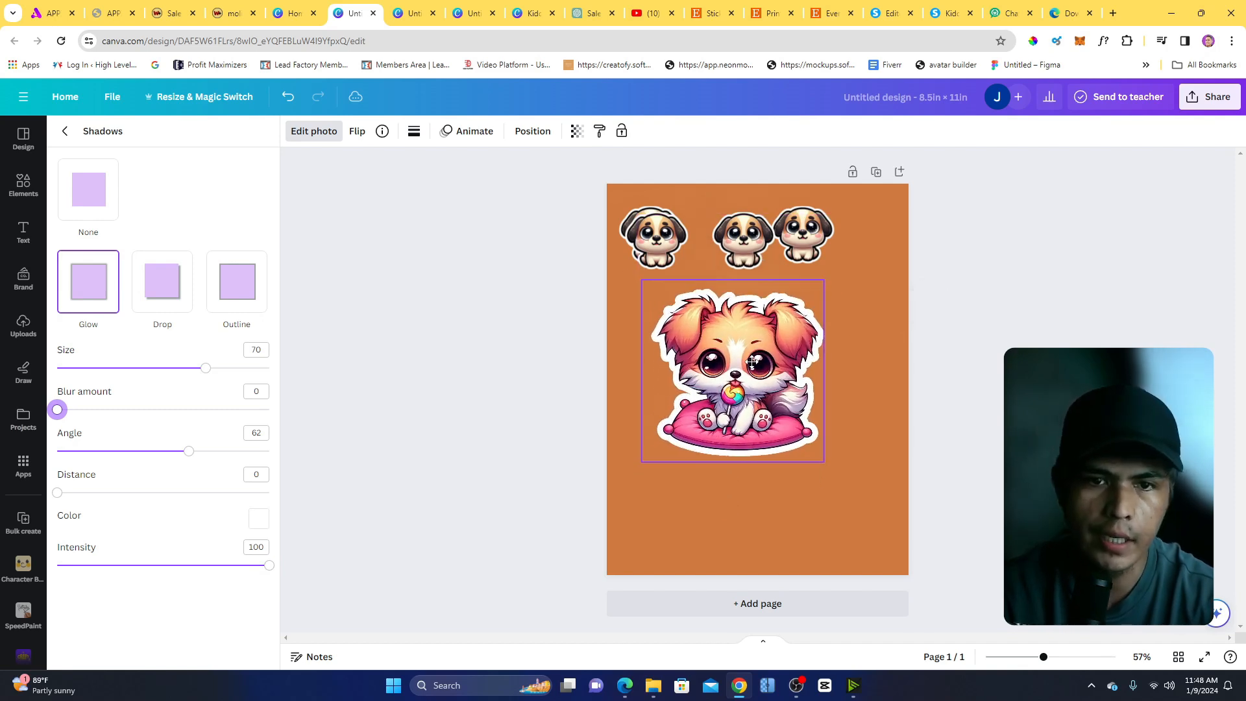
Add the "SCHOOL RULES!" font combination and place it below the lollipop puppy.
left_click(680, 367)
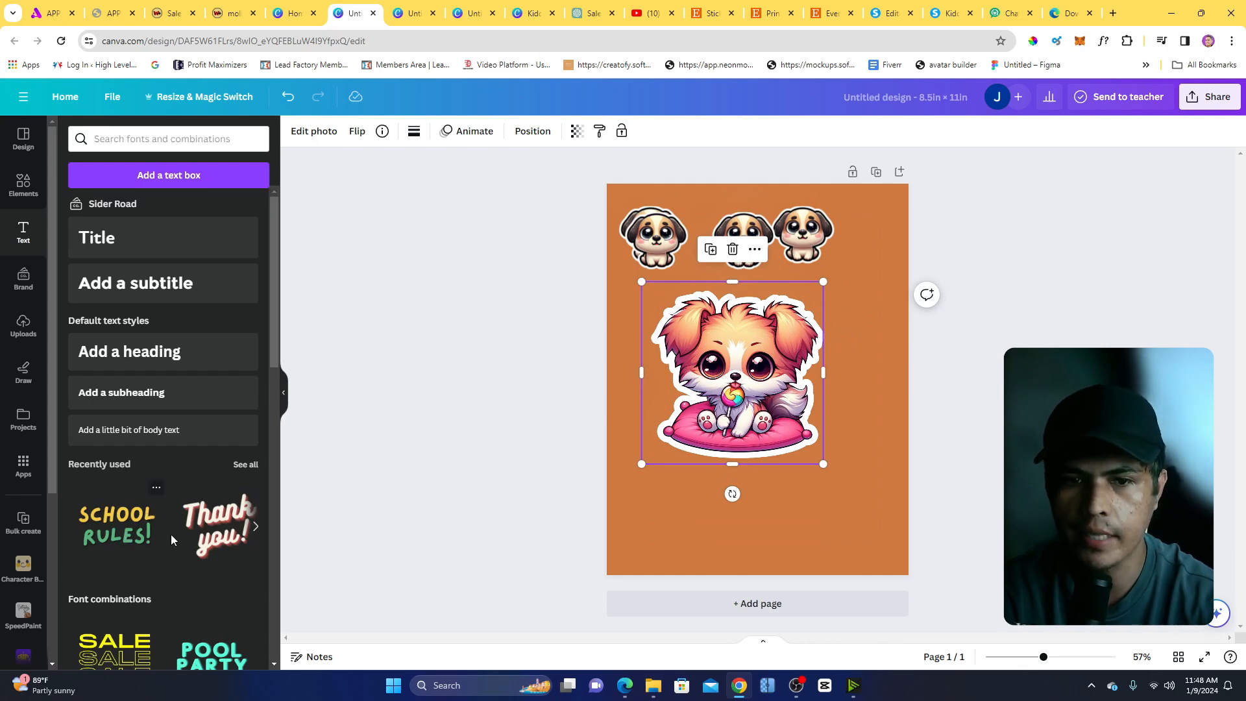
left_click(130, 539)
left_click_drag(770, 378, 770, 509)
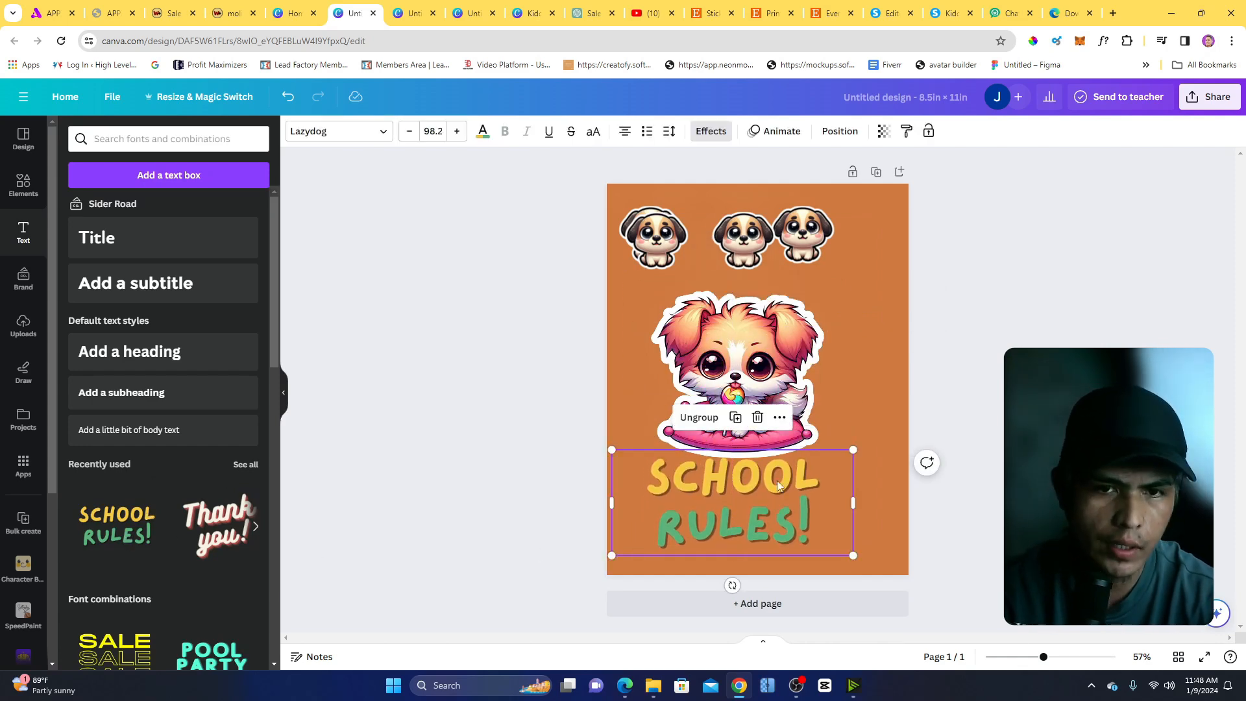
Look at the layout of the Etsy printable dog sticker sheet and return to the Canva design.
left_click(717, 13)
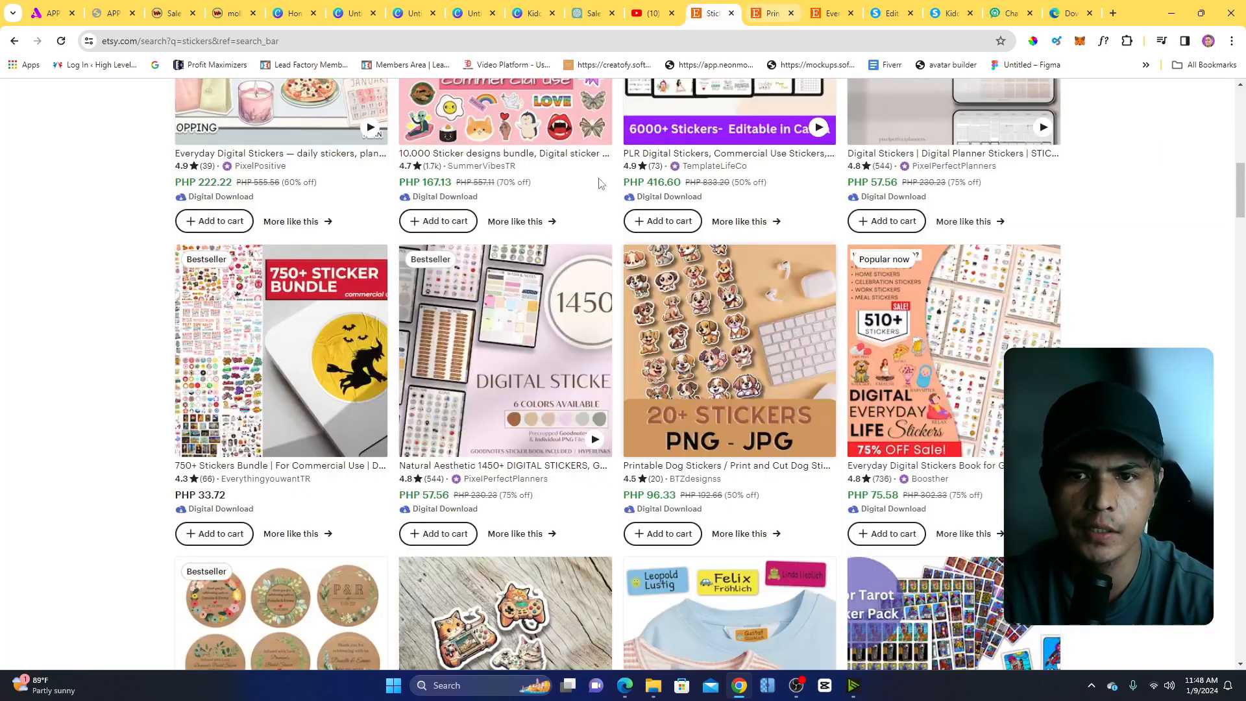
left_click(771, 13)
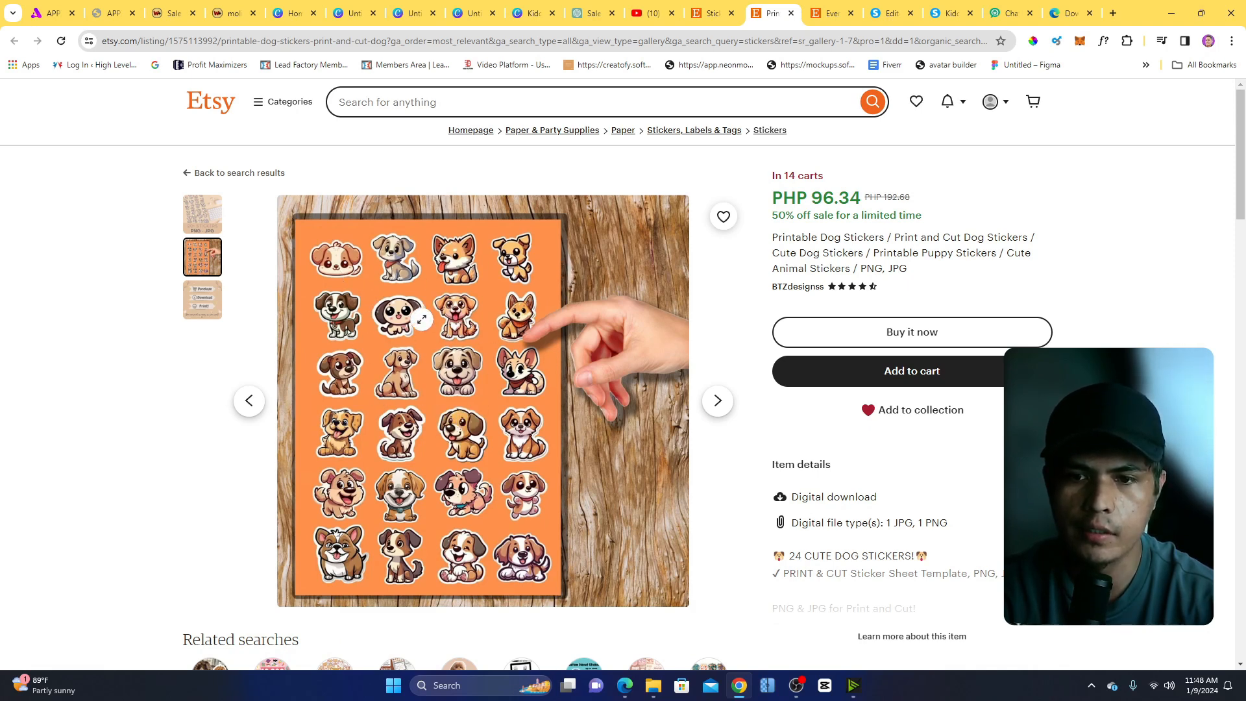
left_click(358, 12)
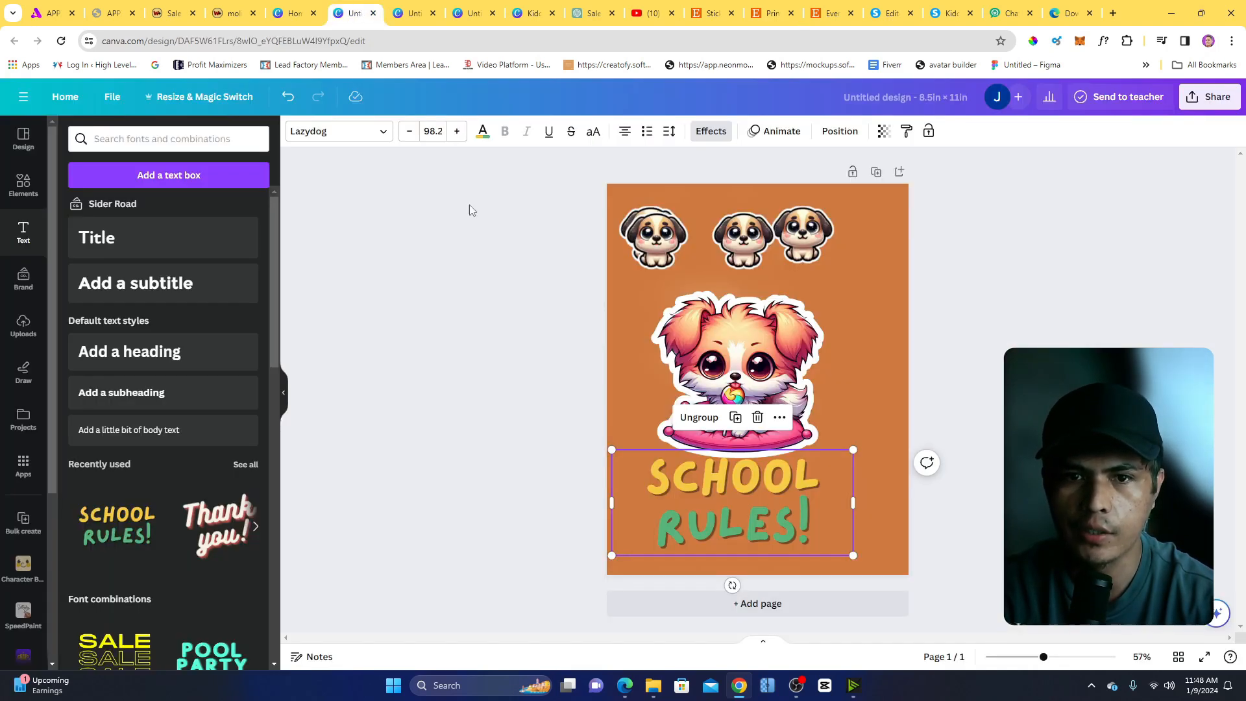
Delete the "SCHOOL RULES!" text group from the page.
left_click(877, 512)
left_click(808, 512)
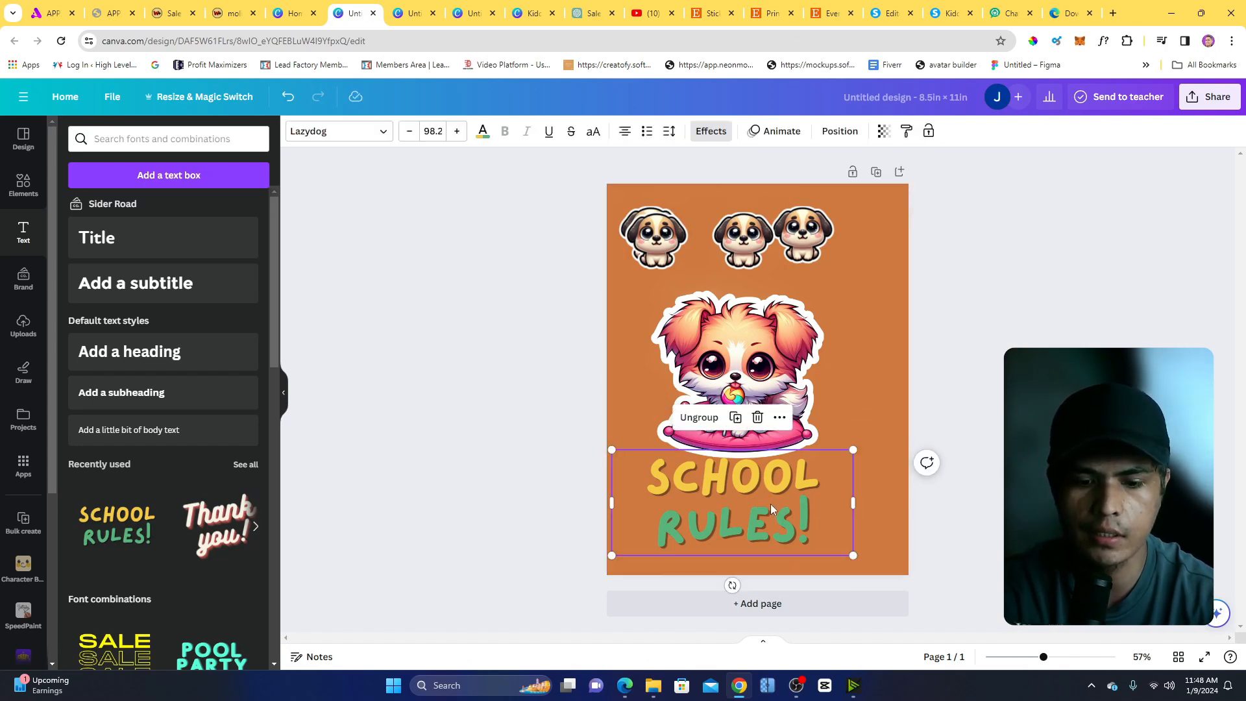
left_click(757, 417)
Shrink the lollipop puppy sticker to about 2.3 × 2.3 in and place it below the first dog sticker.
left_click(805, 285)
left_click_drag(823, 282, 729, 383)
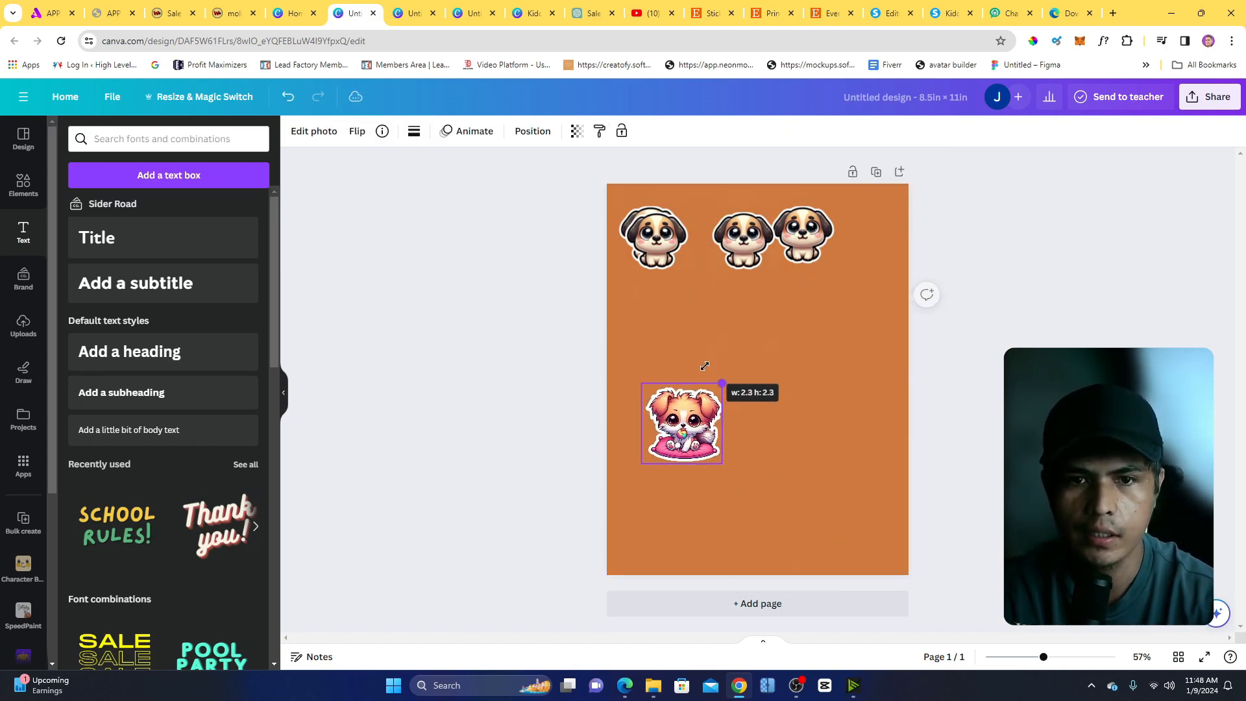
left_click_drag(687, 418, 648, 321)
Space the four dog stickers evenly in one row across the page and align the lollipop puppy under the first.
left_click_drag(667, 229, 867, 230)
left_click(754, 234)
left_click_drag(754, 235, 731, 230)
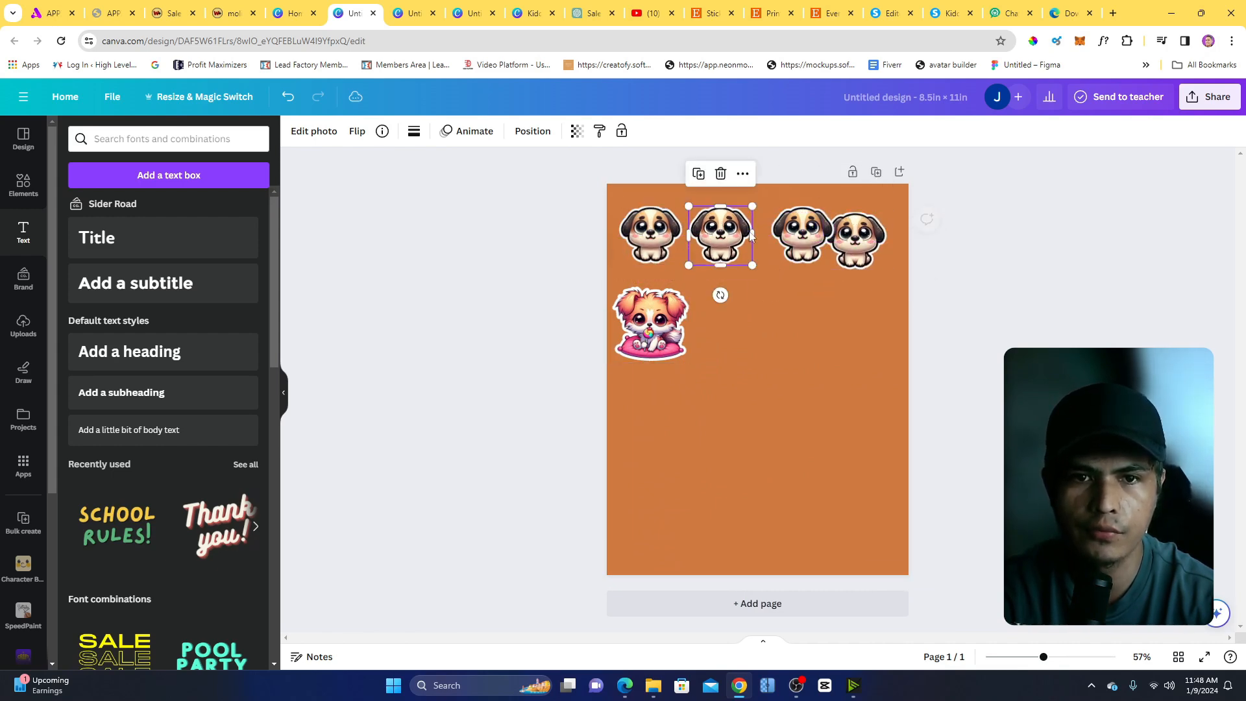
left_click(803, 237)
left_click_drag(858, 242, 794, 246)
left_click_drag(655, 308, 666, 304)
left_click(770, 316)
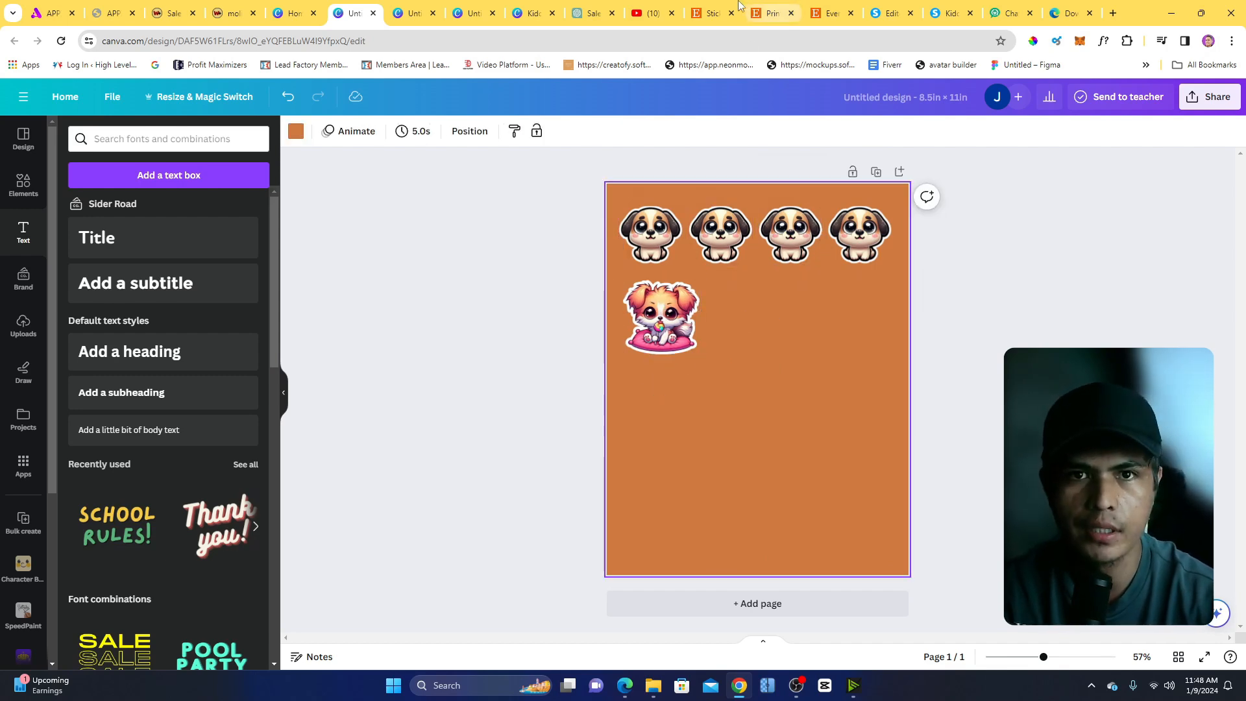
Review the Etsy printable dog stickers listing and the headline of the Kiddie Cutouts sales page.
left_click(711, 13)
left_click(771, 13)
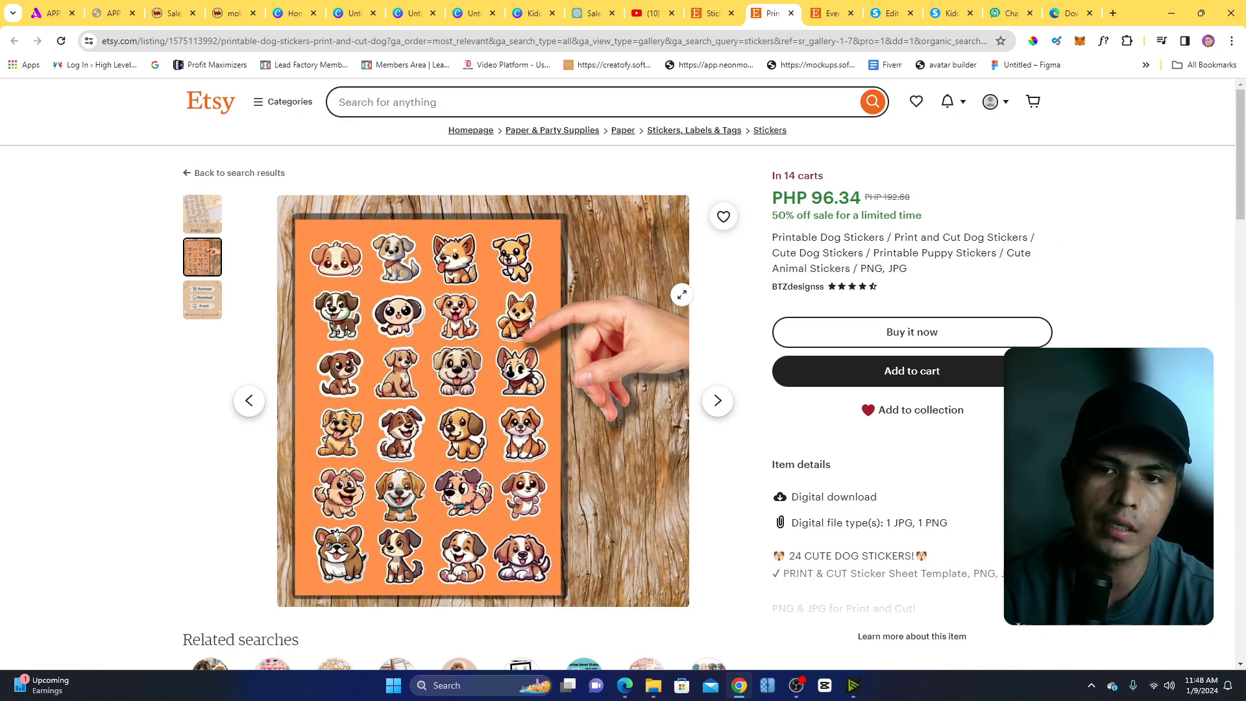
left_click(951, 13)
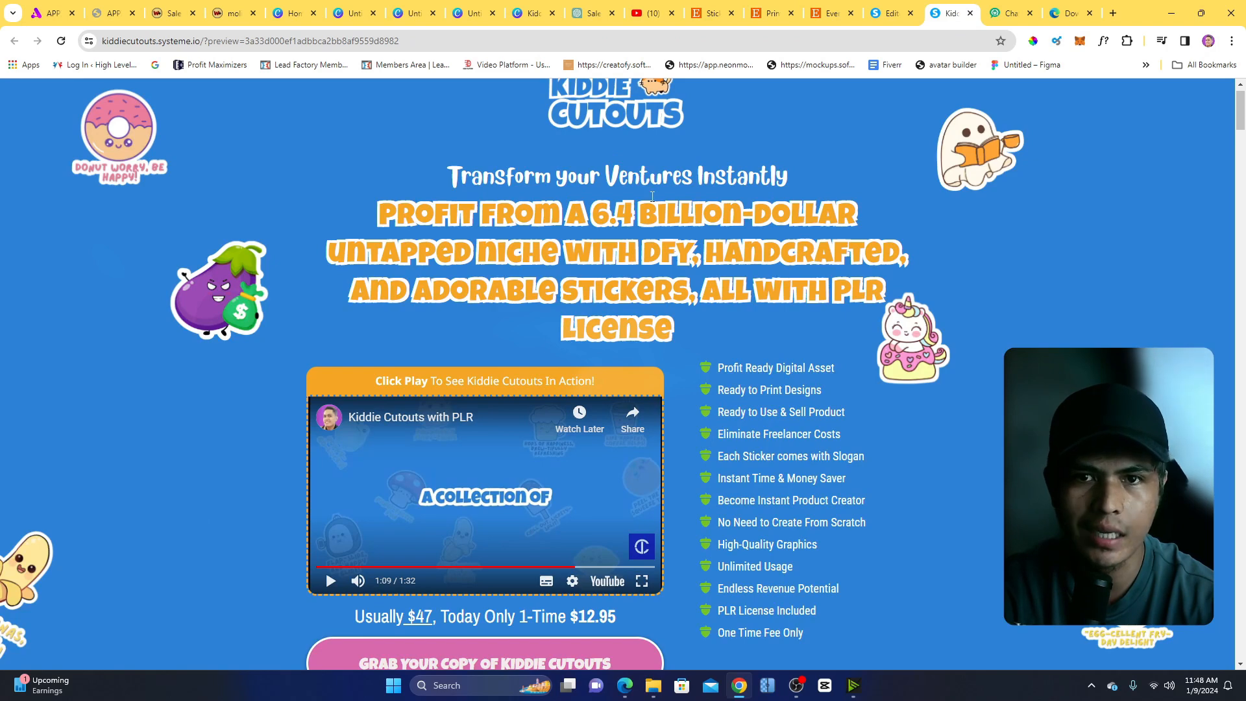
left_click_drag(459, 214, 739, 252)
left_click(734, 251)
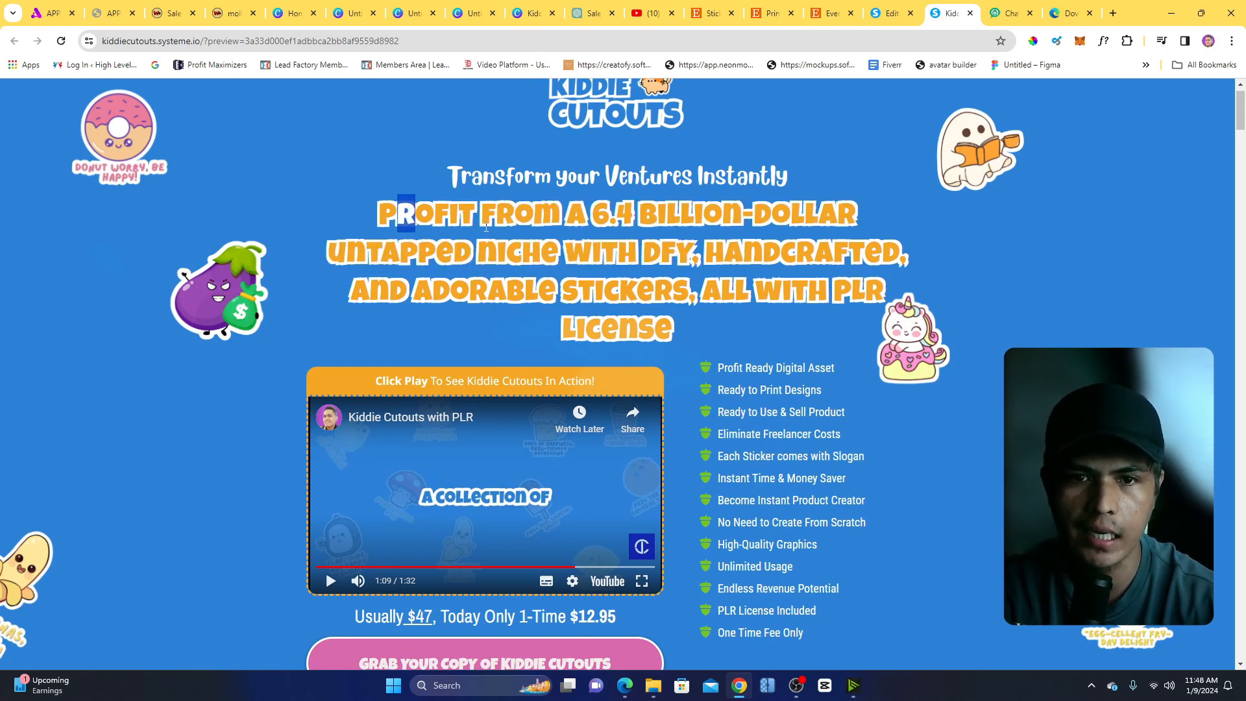
triple_click(414, 214)
left_click(1091, 255)
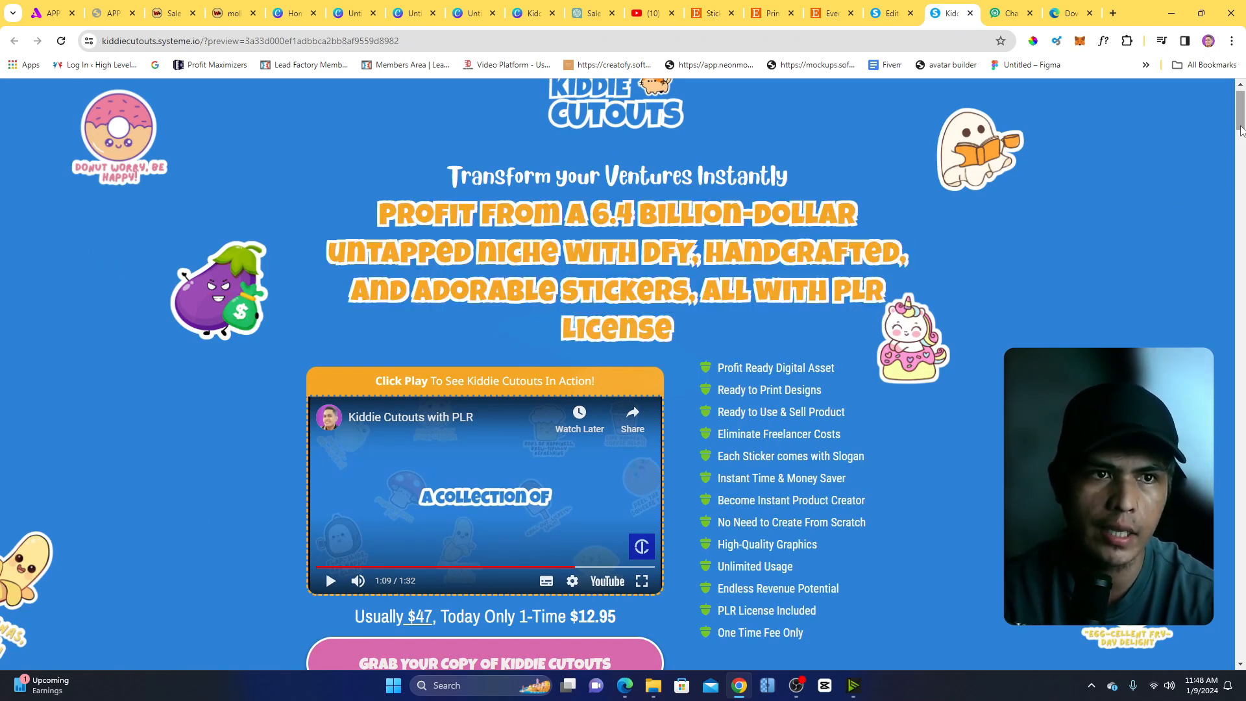
Browse the Kiddie Cutouts sales page down to the sample sheets of stickers with slogans.
scroll(1243, 112, "up", 1)
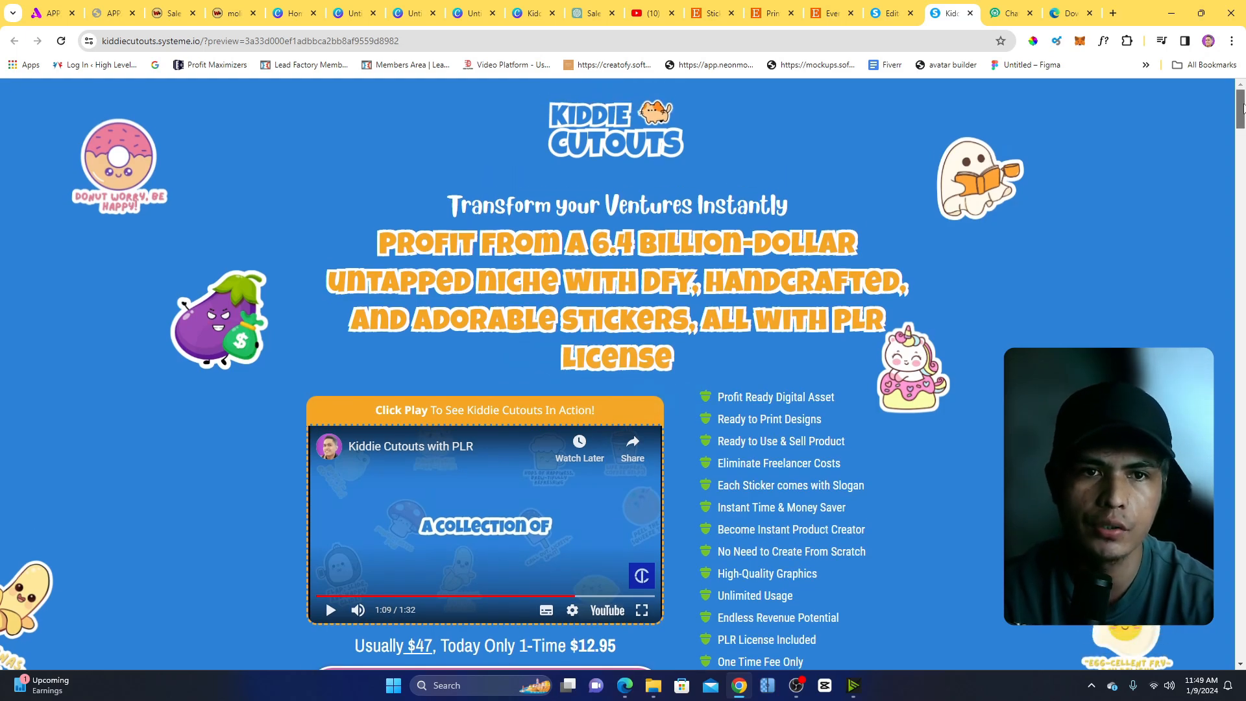
mouse_move(1241, 115)
left_mouse_down()
mouse_move(1241, 138)
mouse_move(1241, 126)
left_mouse_up()
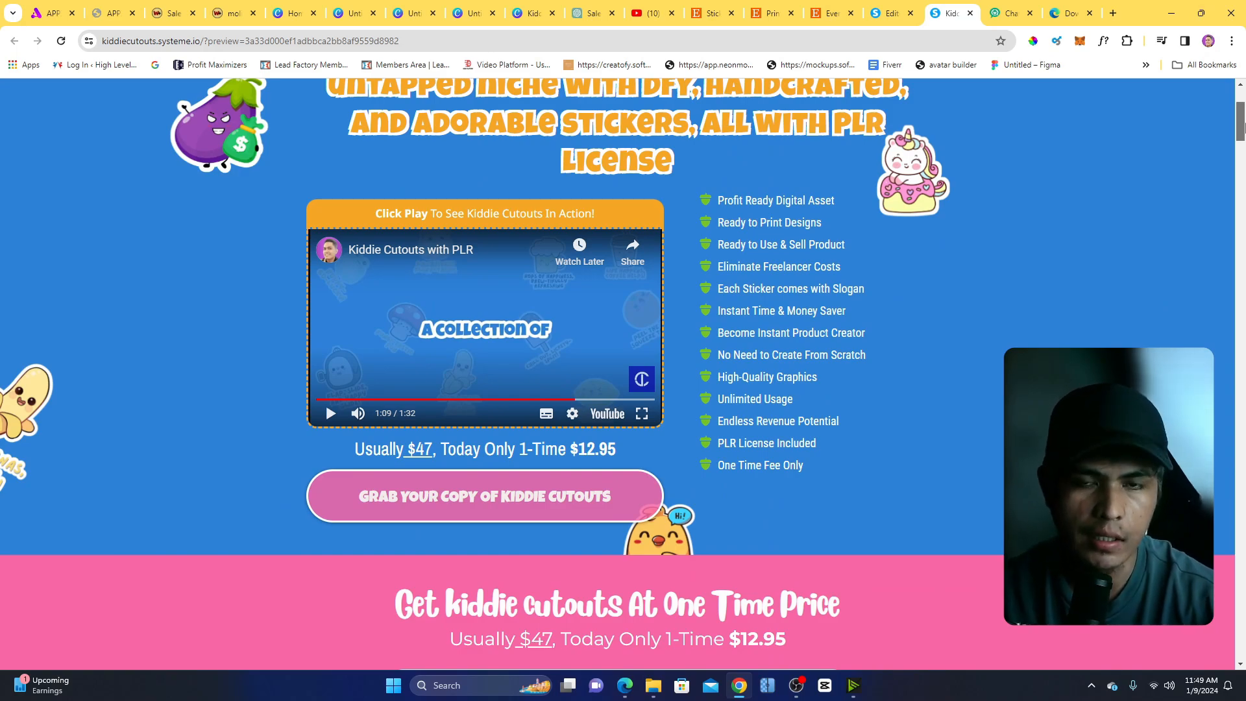
left_click_drag(1241, 126, 1242, 373)
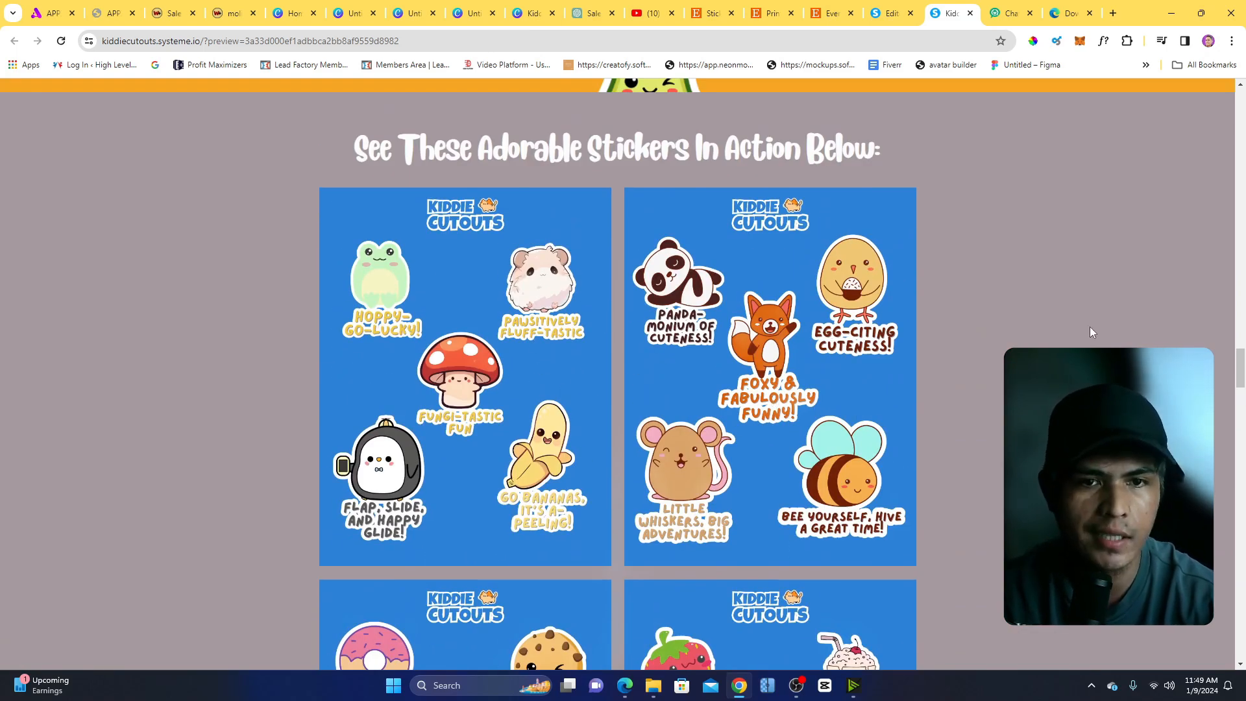
mouse_move(1243, 359)
left_mouse_down()
mouse_move(1243, 387)
mouse_move(1242, 356)
left_mouse_up()
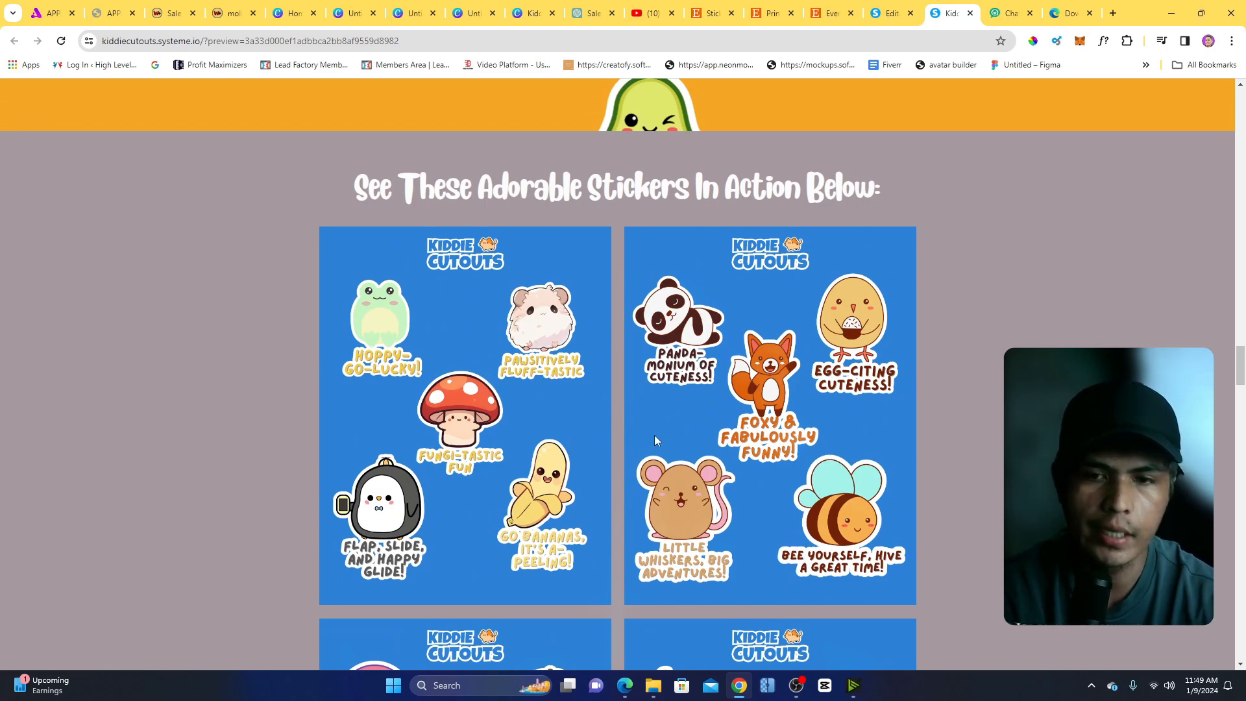
Switch to the Etsy printable dog stickers listing and review its sticker sheet and purchase-instruction preview images.
left_click(714, 10)
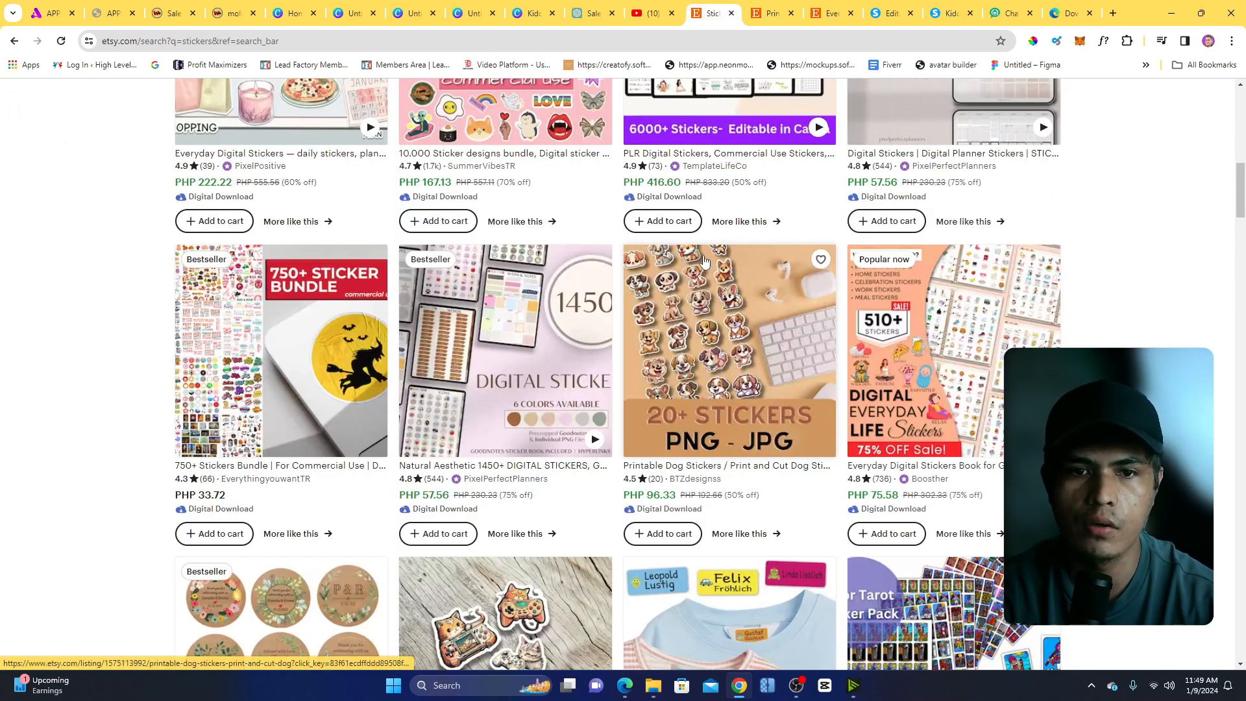
left_click(776, 9)
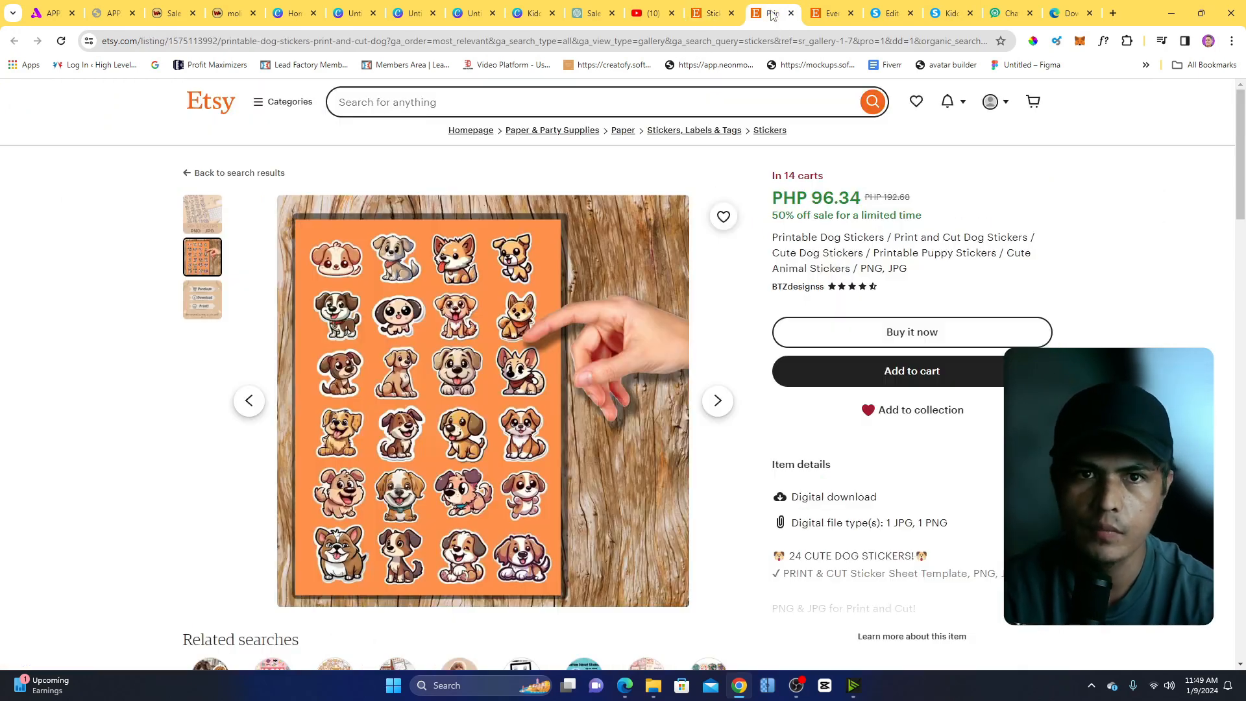
left_click(717, 403)
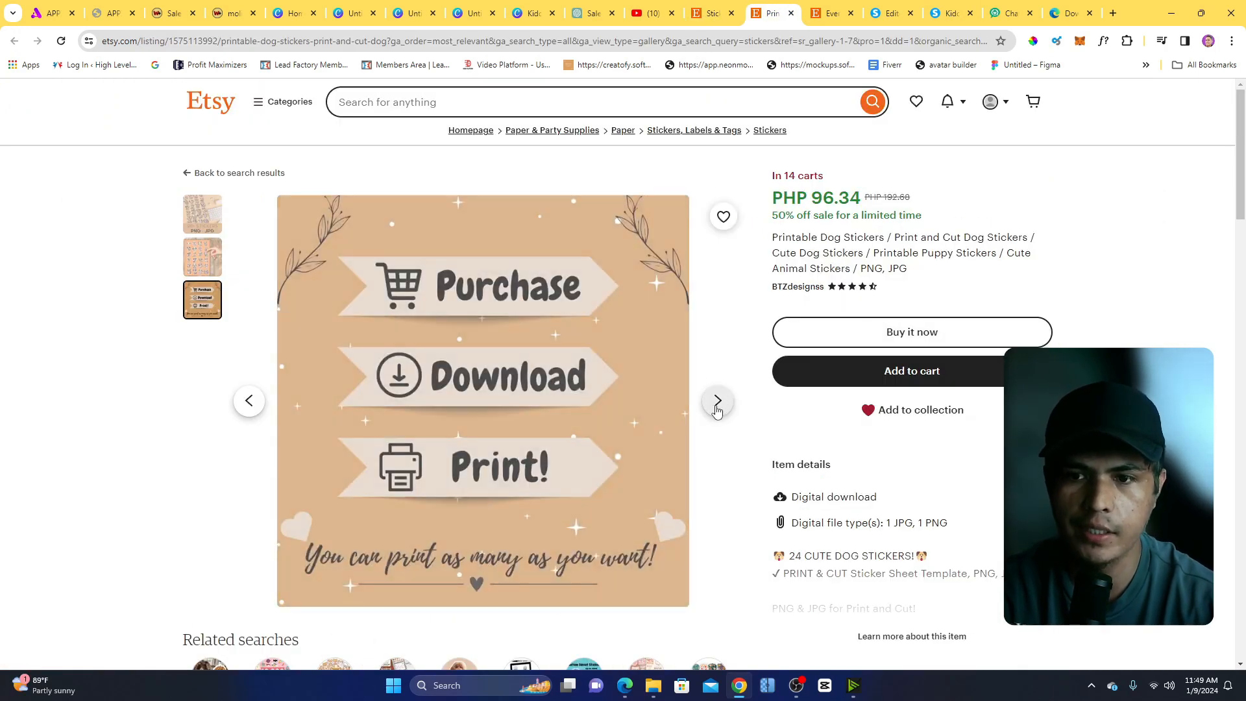
left_click(247, 402)
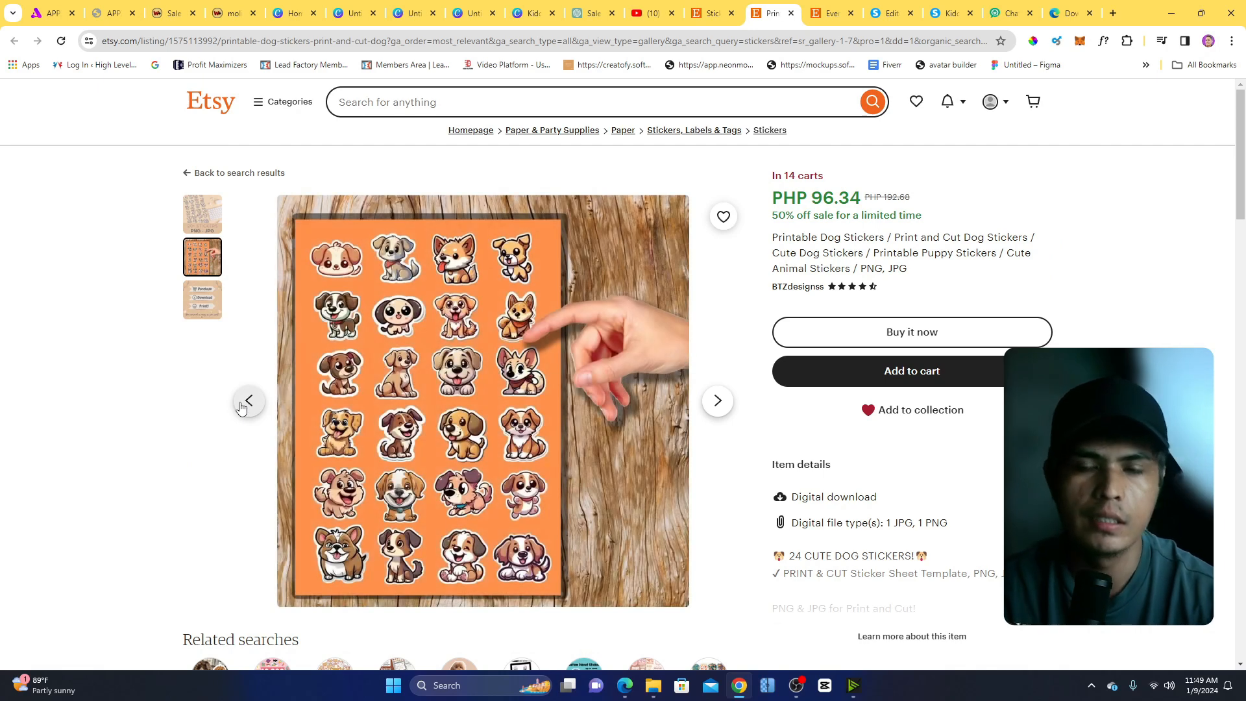
left_click(1008, 109)
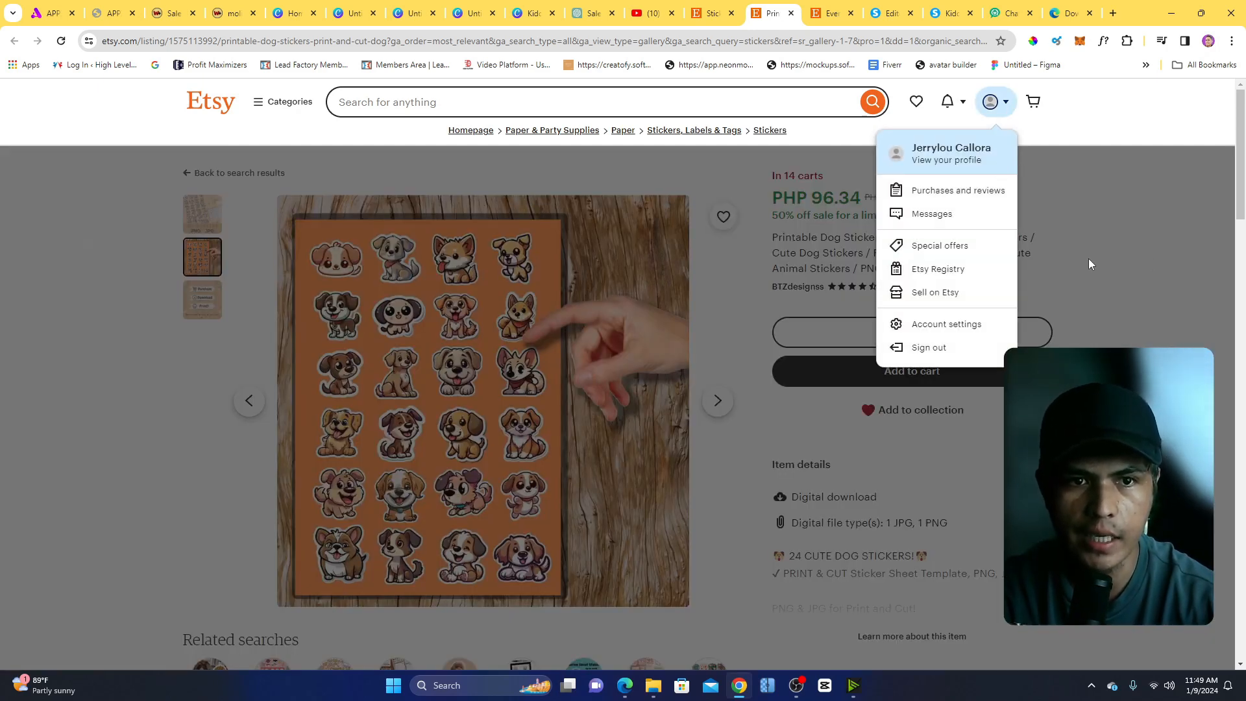
left_click(1065, 255)
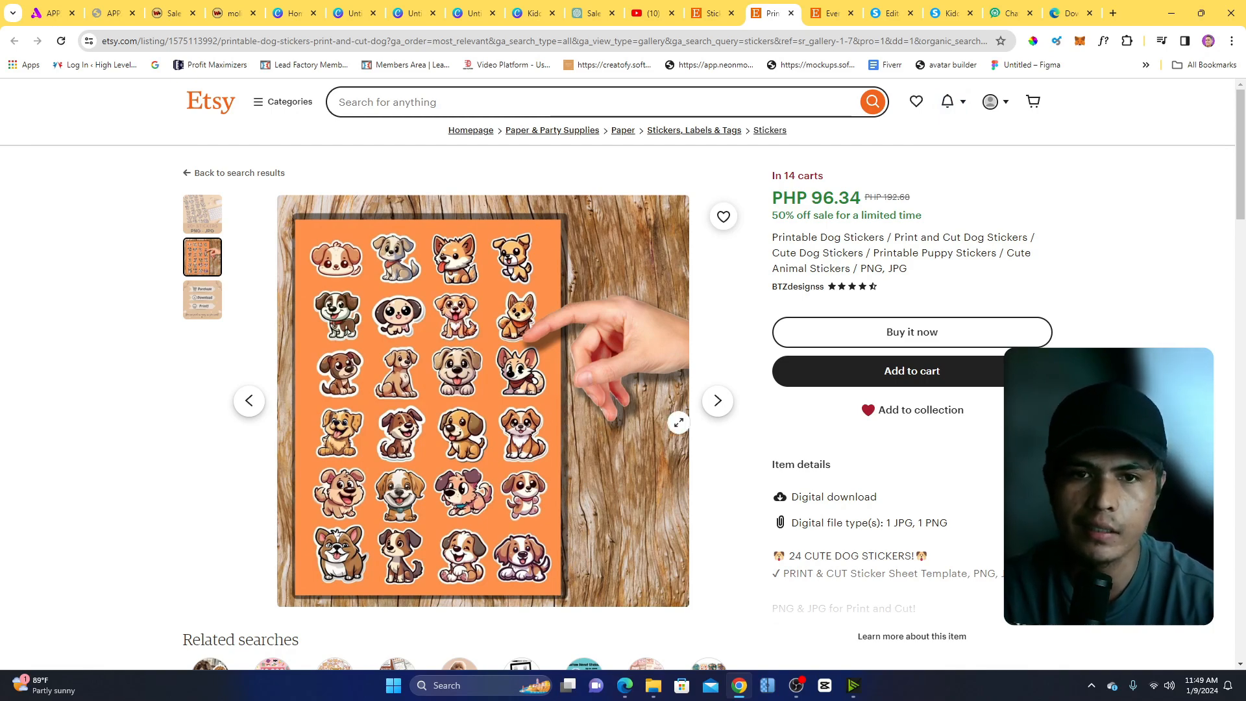
Switch to the Kiddie Cutouts Access design in Canva and read the license terms on page 2.
left_click(412, 13)
left_click(461, 9)
left_click(524, 8)
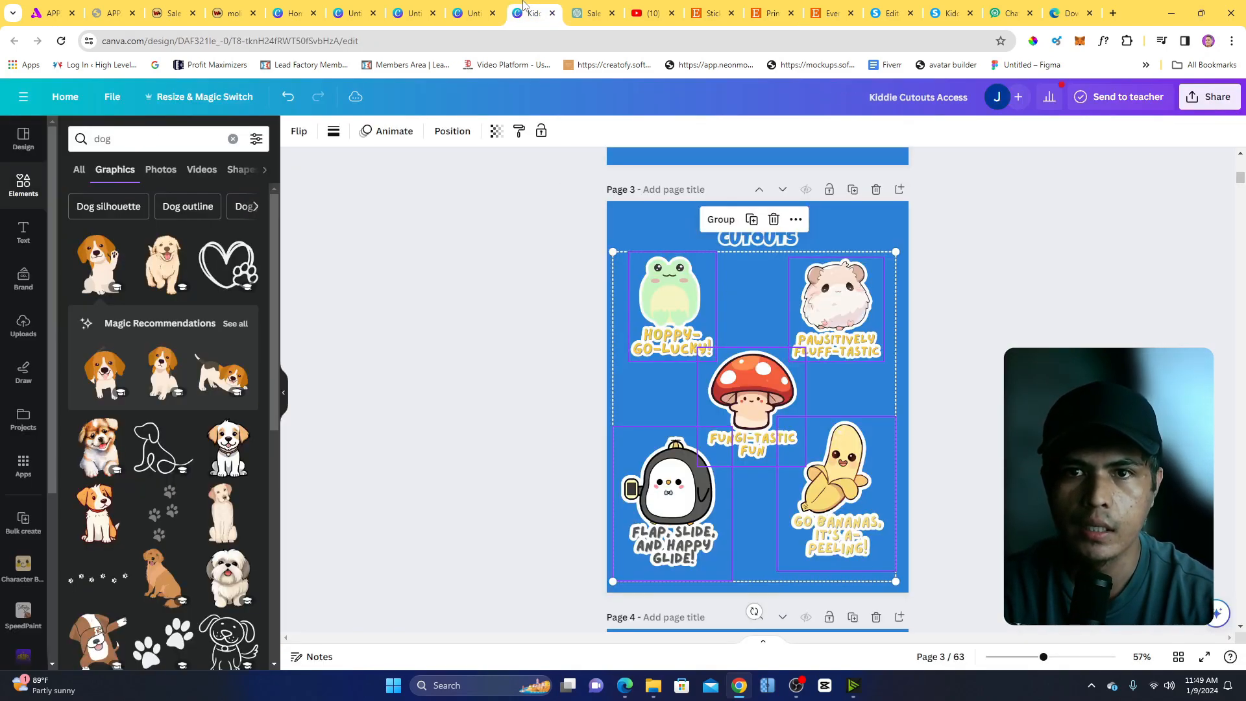
left_click(964, 331)
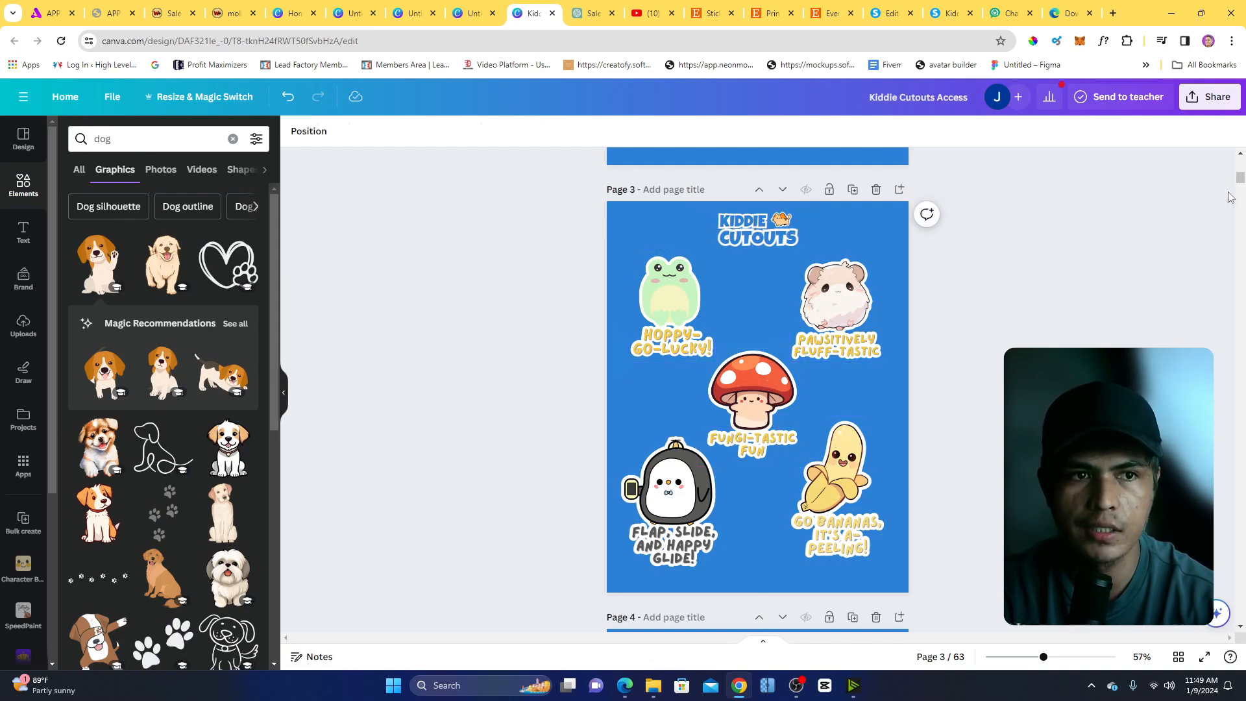
mouse_move(1239, 184)
left_mouse_down()
mouse_move(1240, 303)
mouse_move(1241, 165)
left_mouse_up()
scroll(951, 298, "down", 5)
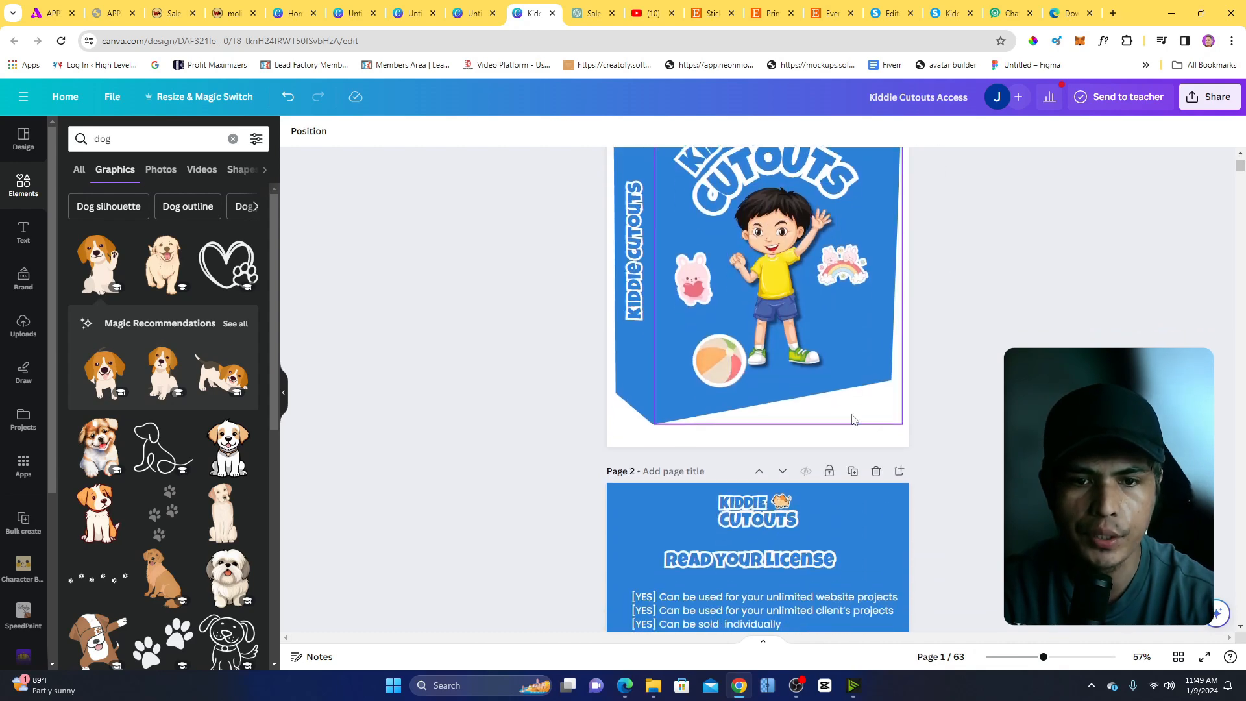
scroll(973, 544, "down", 1)
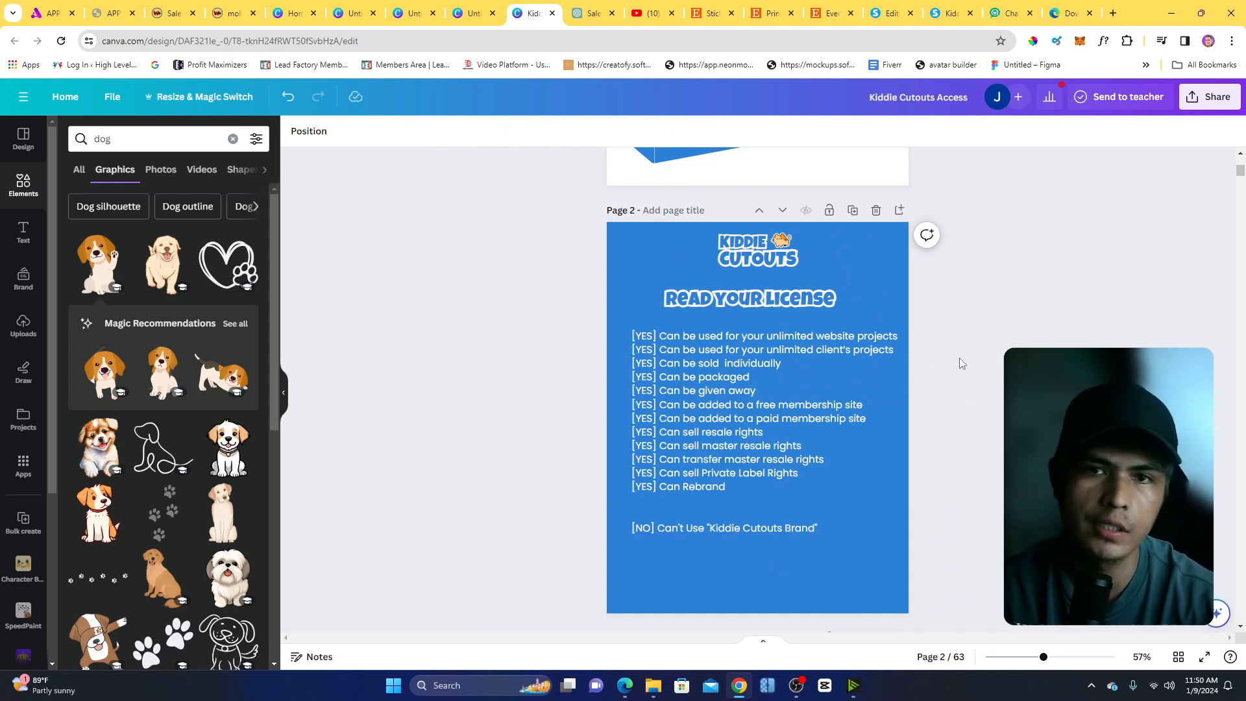
scroll(960, 370, "down", 1)
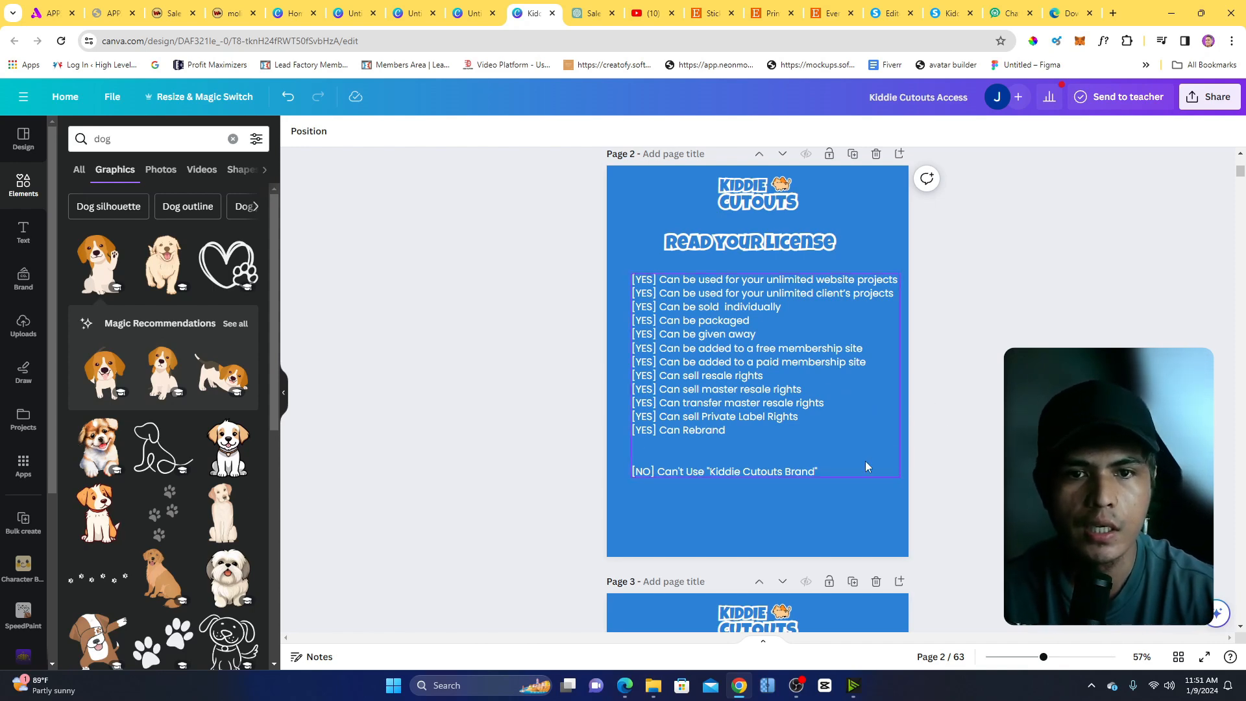
scroll(965, 389, "up", 1)
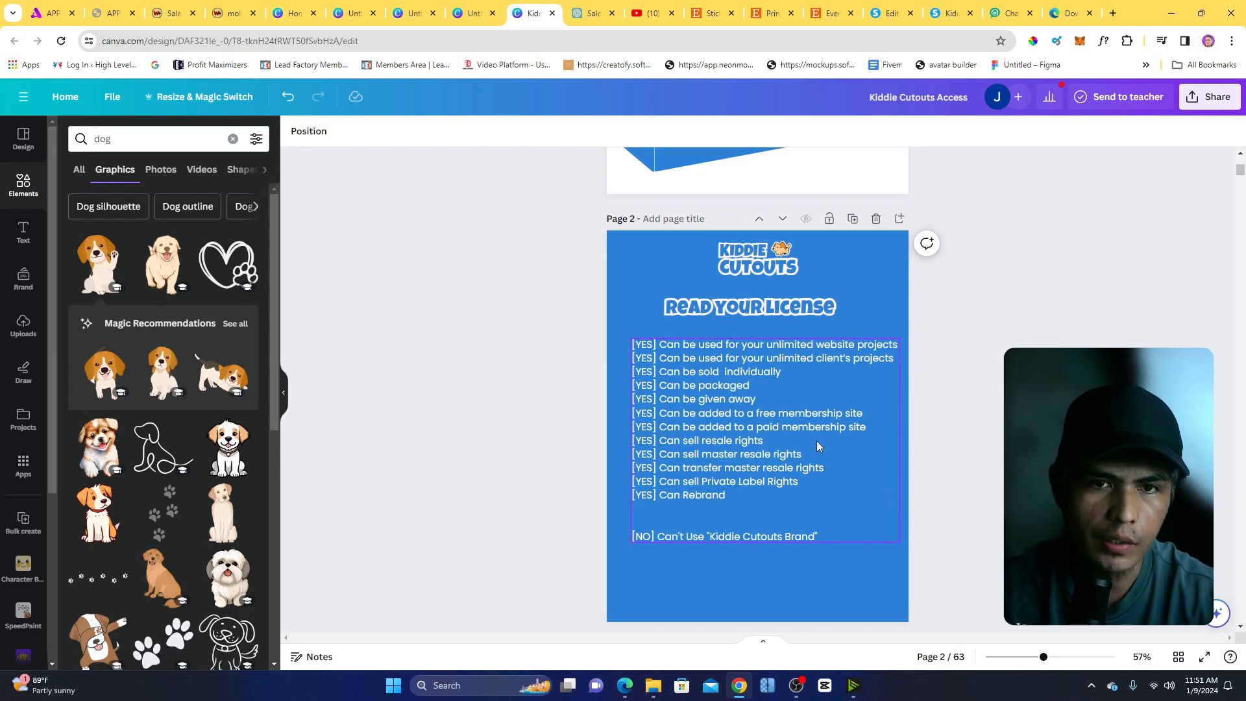
left_click_drag(1241, 172, 1242, 169)
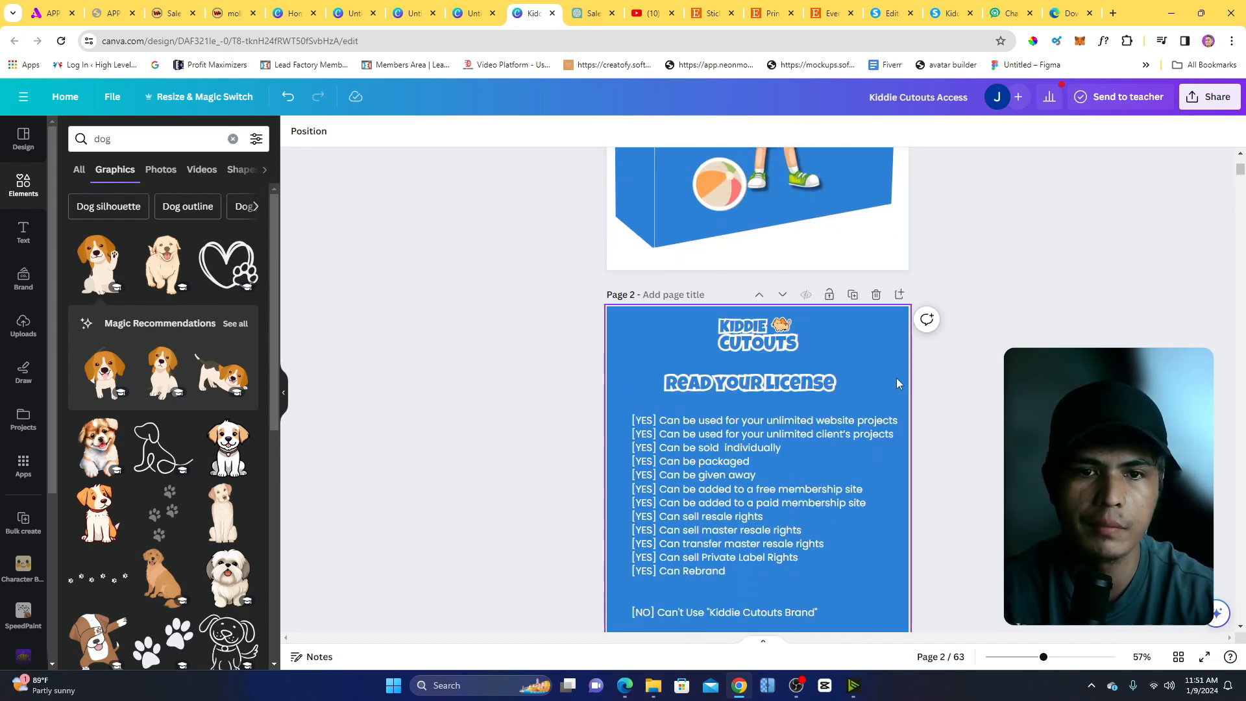
scroll(917, 388, "down", 2)
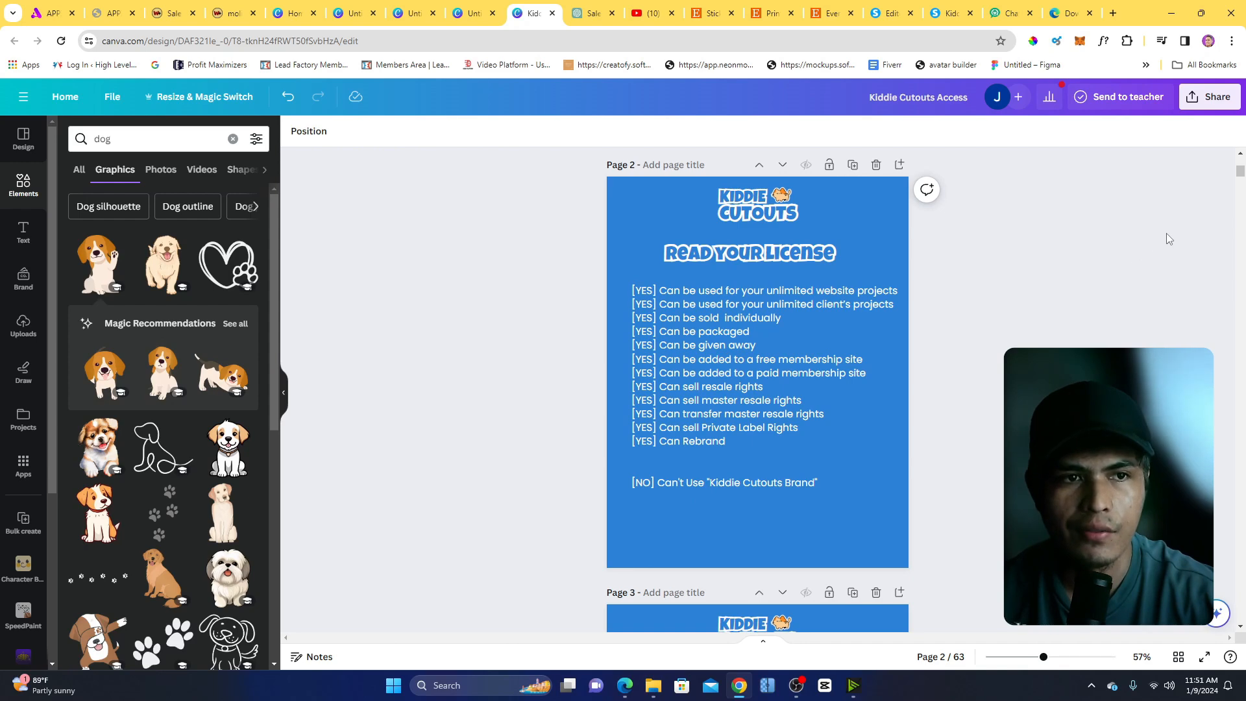
scroll(1235, 187, "up", 5)
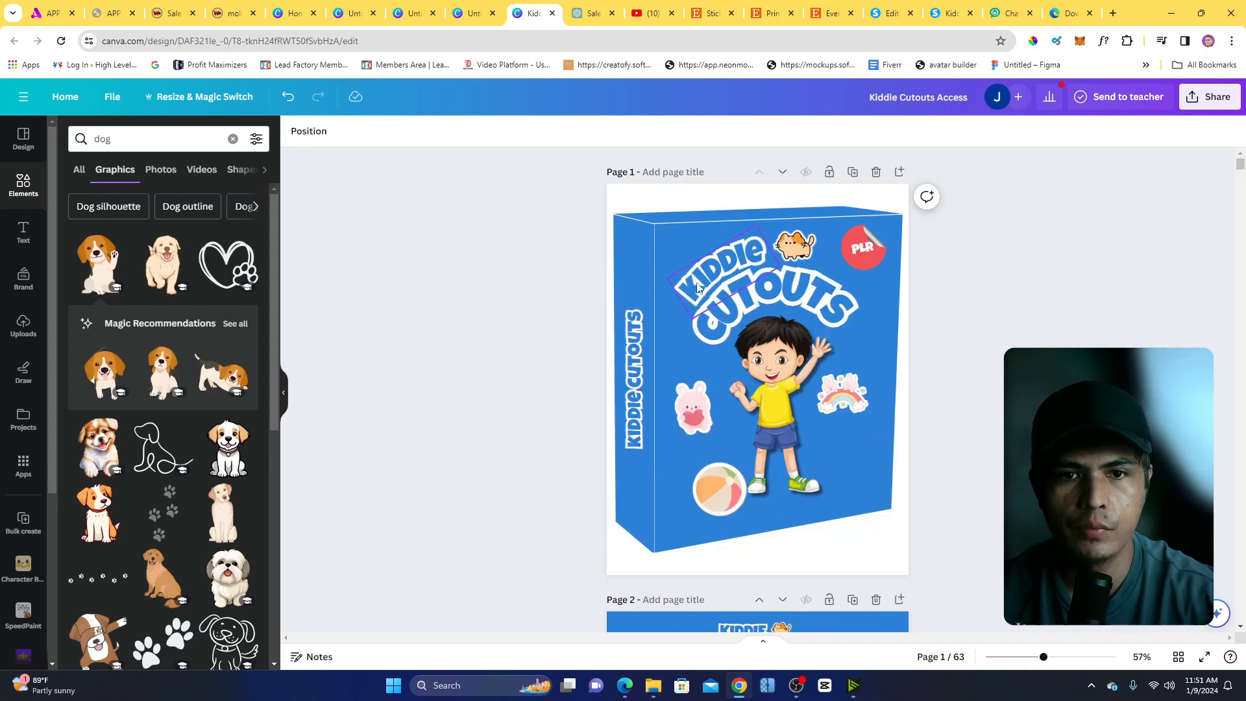
left_click(725, 263)
double_click(725, 262)
left_click(1022, 292)
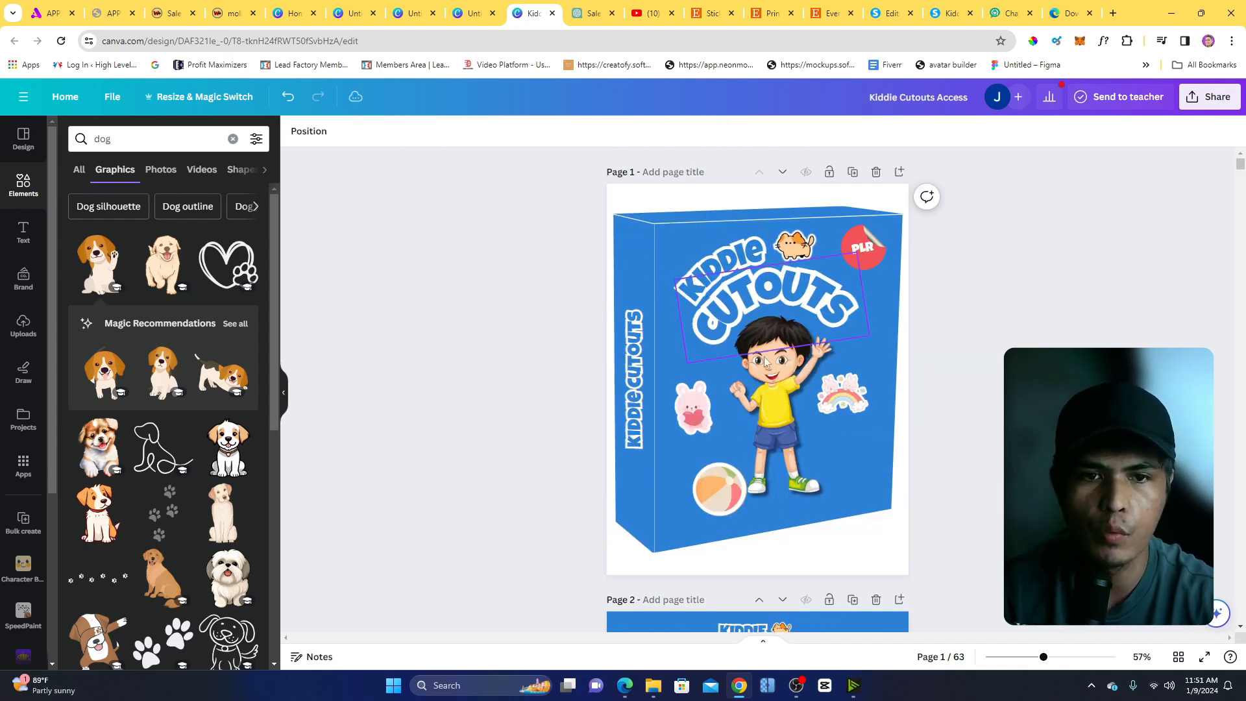
left_click(887, 360)
key("ctrl+a")
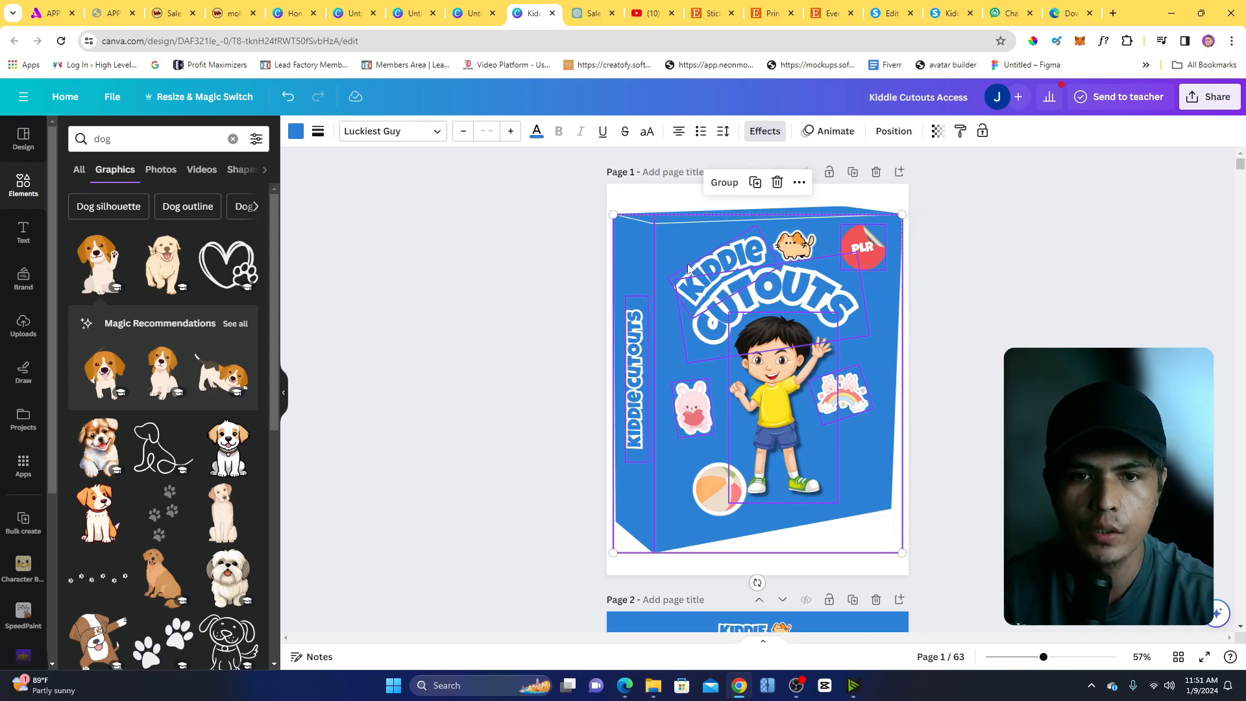
left_click(1007, 277)
Change the two-part title on the front of the page 1 product box to KIDS STICKERS.
double_click(714, 257)
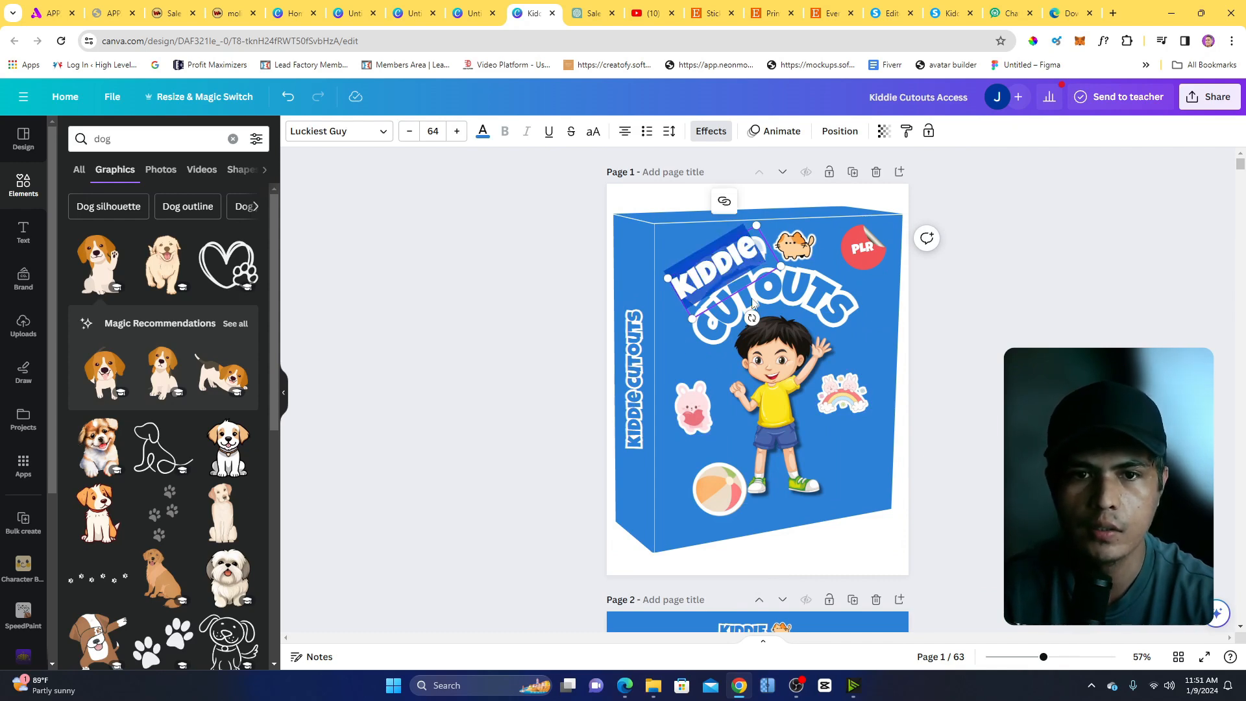
left_click(747, 286)
double_click(729, 264)
left_click(749, 260)
double_click(737, 256)
type("KIDS")
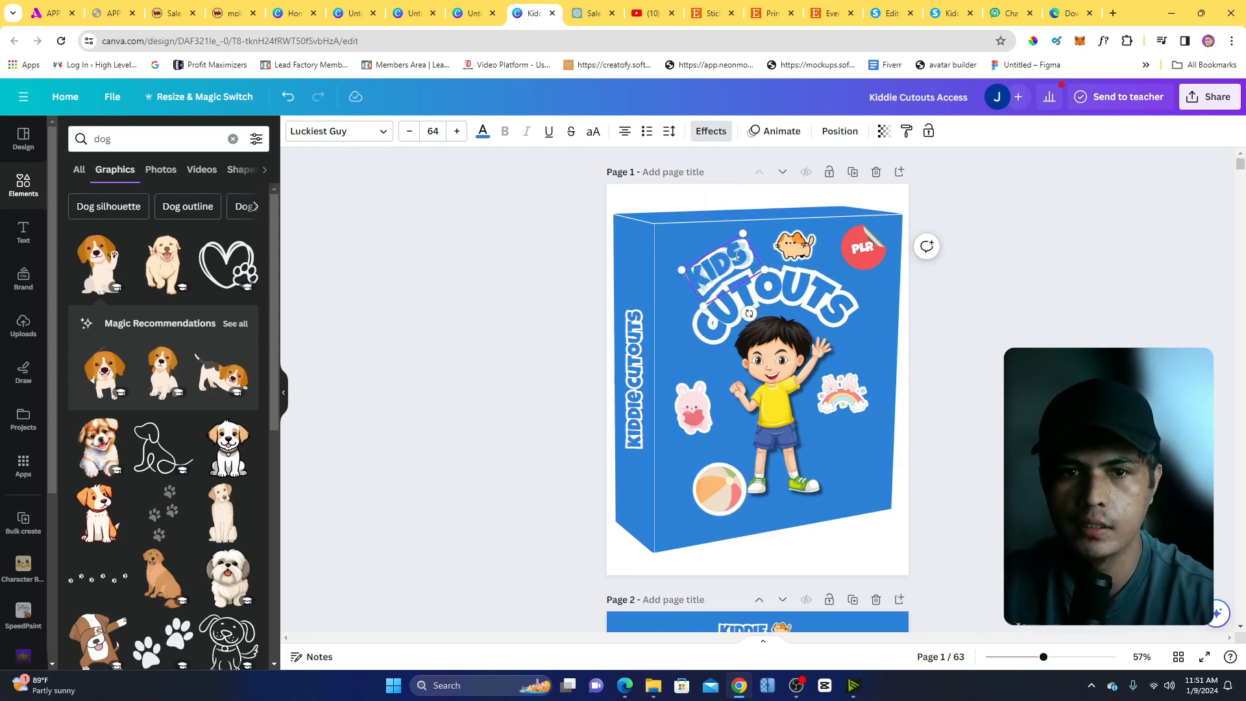
double_click(803, 279)
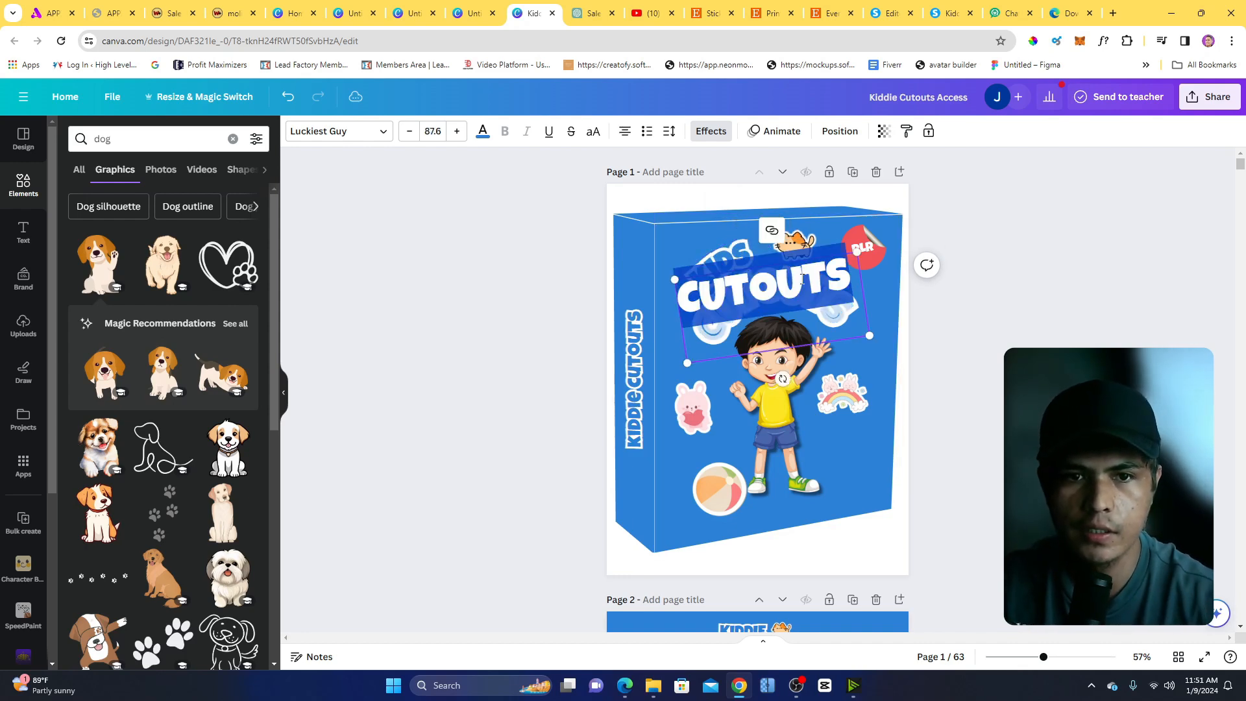
type("STICKERS")
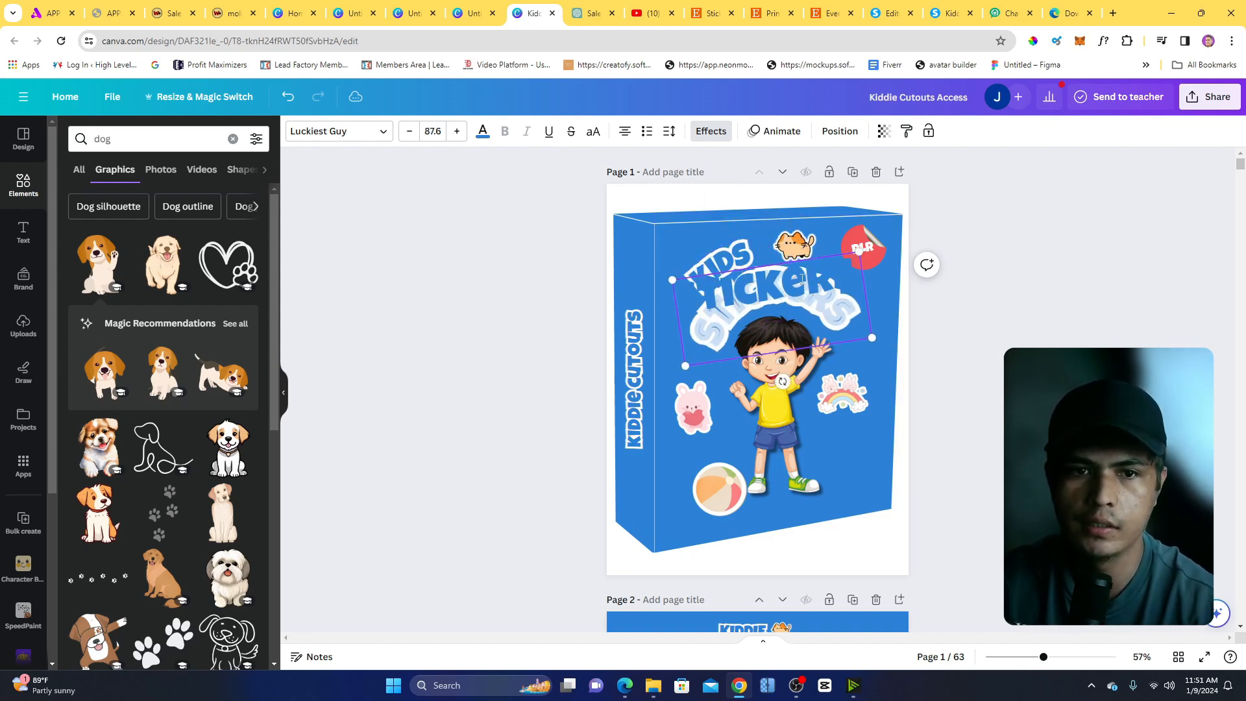
left_click(959, 315)
Recolor the front face of the product box red (#f35357), then teal from the Sider Road color palette.
left_click(629, 383)
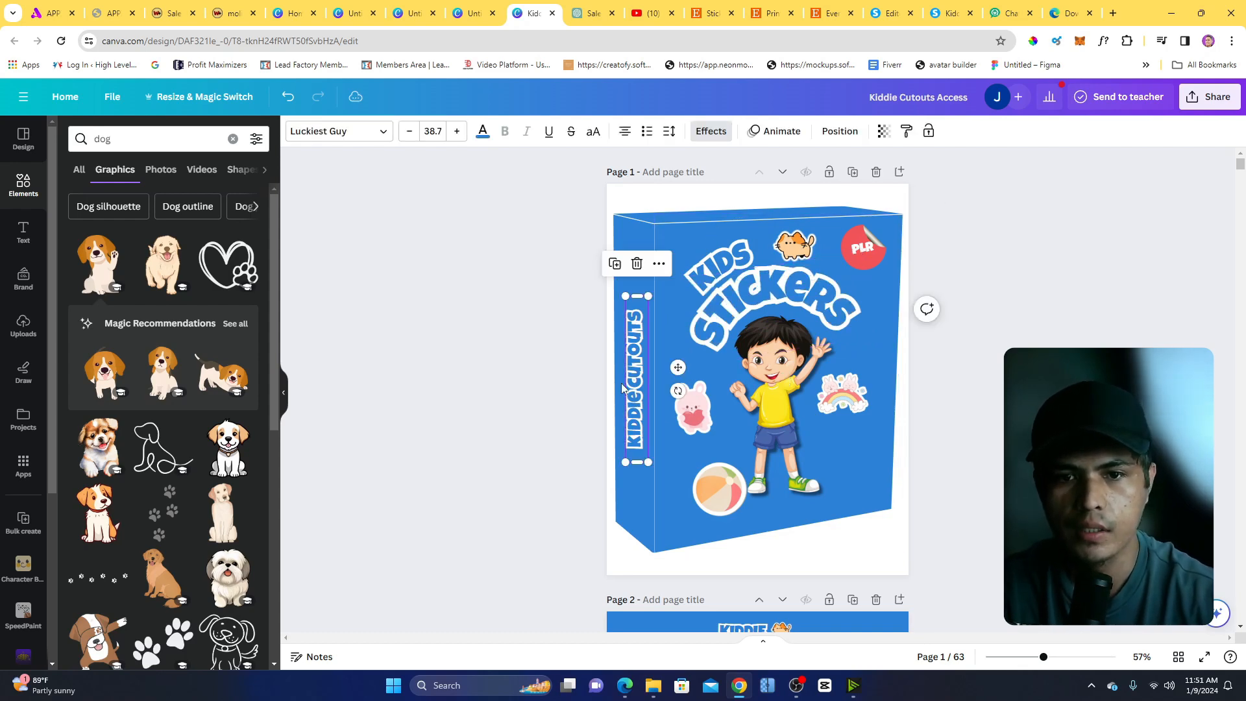
left_click(672, 419)
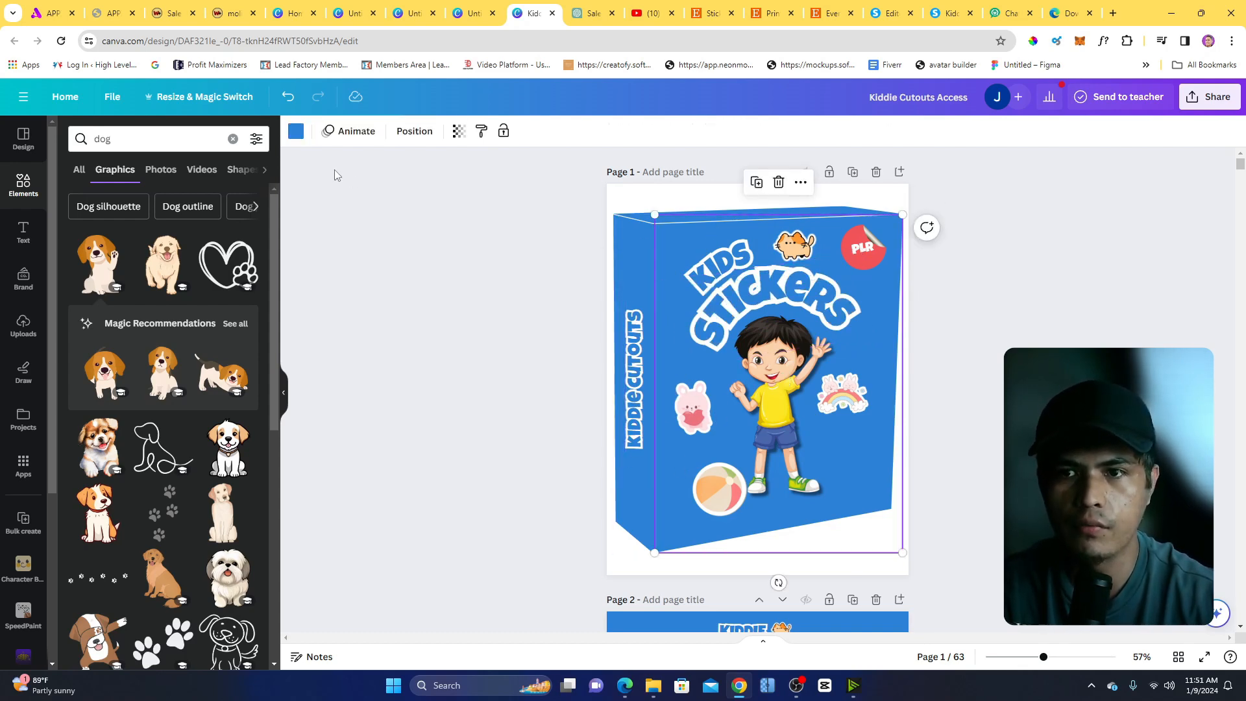
left_click(298, 132)
left_click(134, 209)
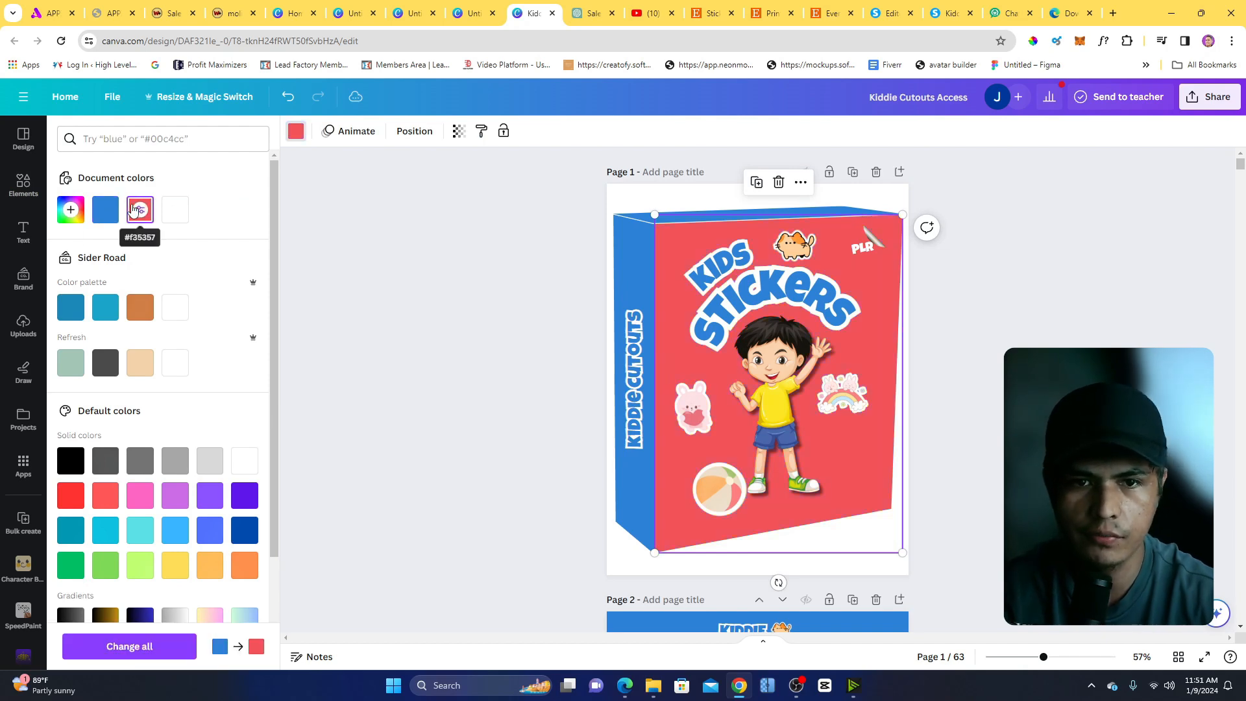
left_click(103, 311)
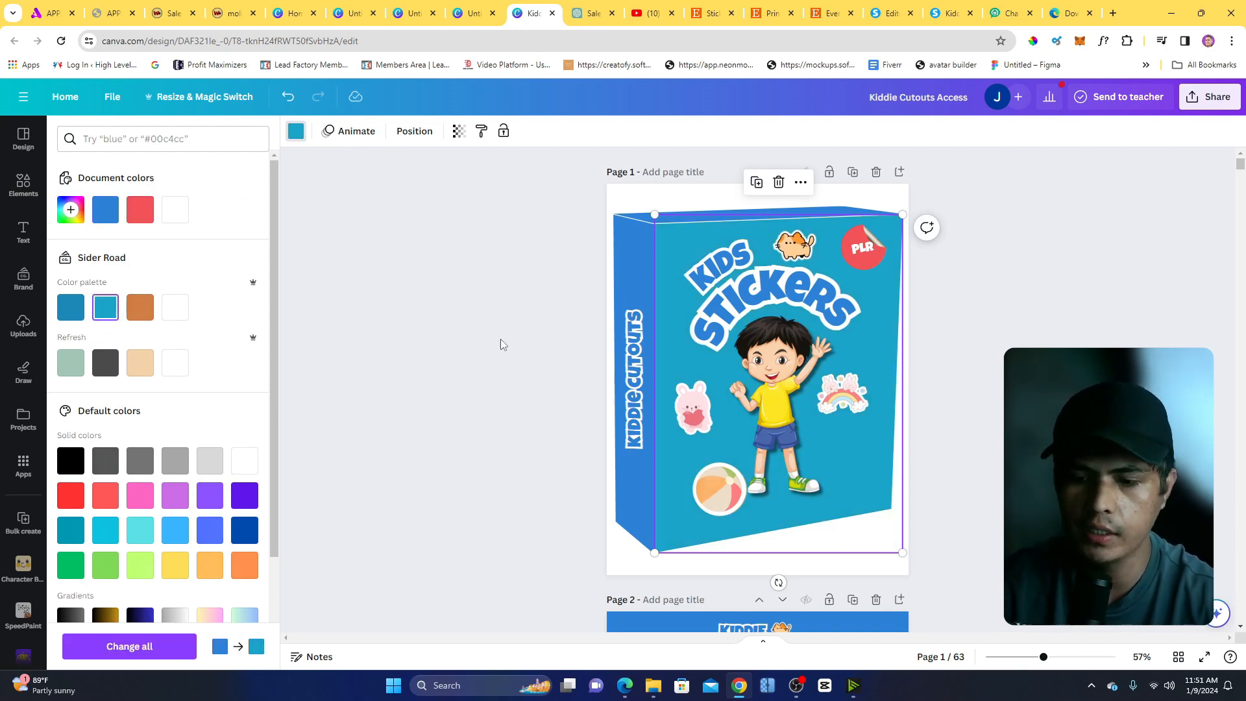
Undo the color and title changes made to the product box and deselect its front face.
key("ctrl+z")
key("ctrl+z")
key("ctrl+z")
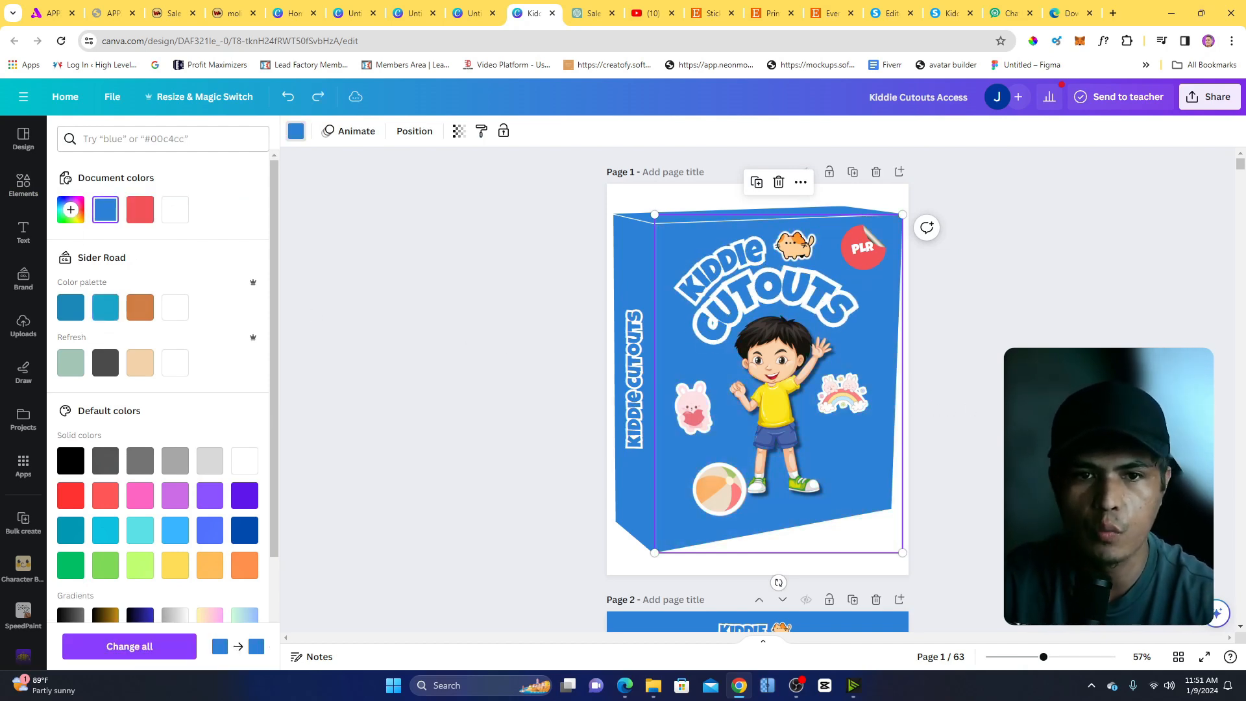
key("Escape")
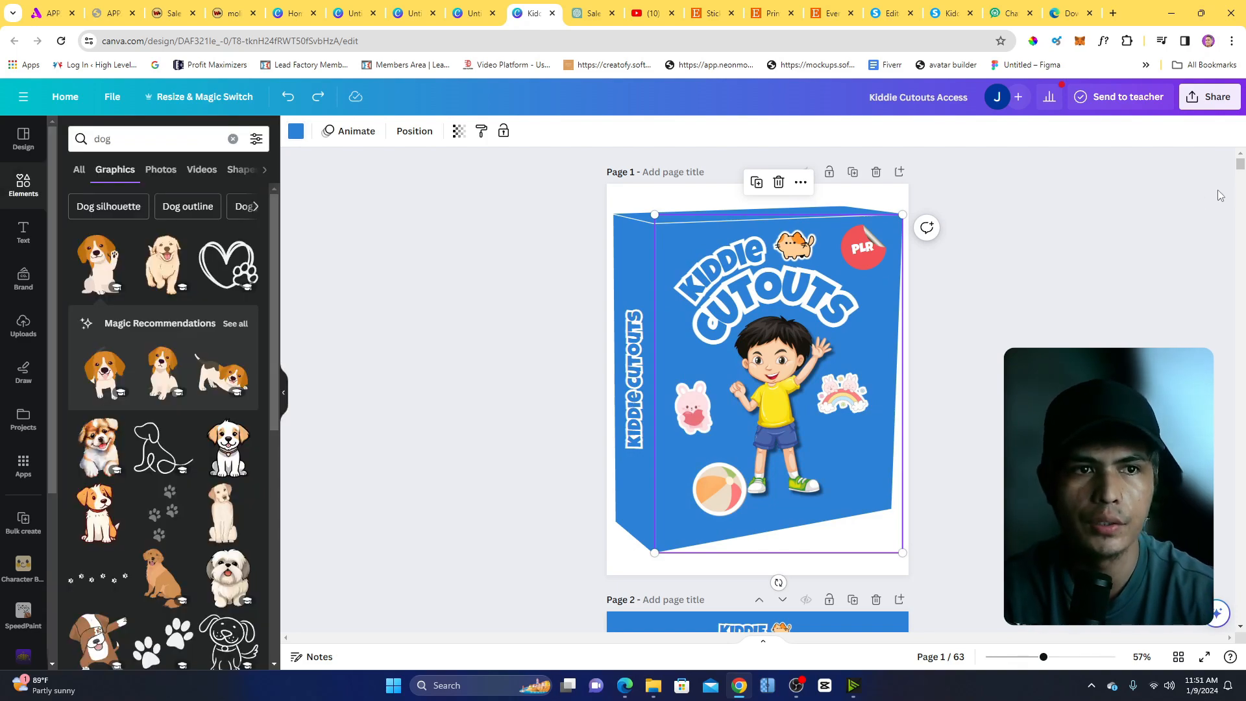
key("Escape")
Return to the Kiddie Cutouts sales page and review the headline, video and benefits list near its beginning.
scroll(1242, 176, "down", 3)
mouse_move(1242, 176)
left_mouse_down()
mouse_move(1242, 228)
mouse_move(1242, 182)
left_mouse_up()
left_click(951, 13)
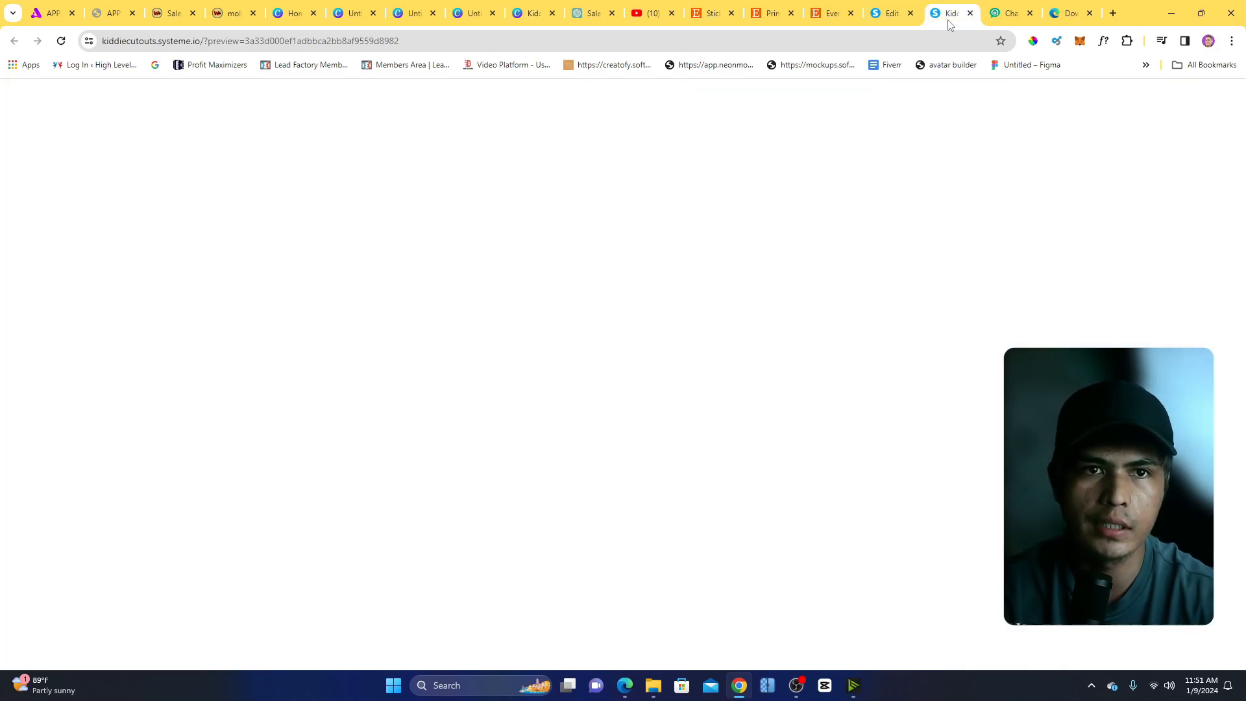
left_click_drag(1240, 361, 1241, 114)
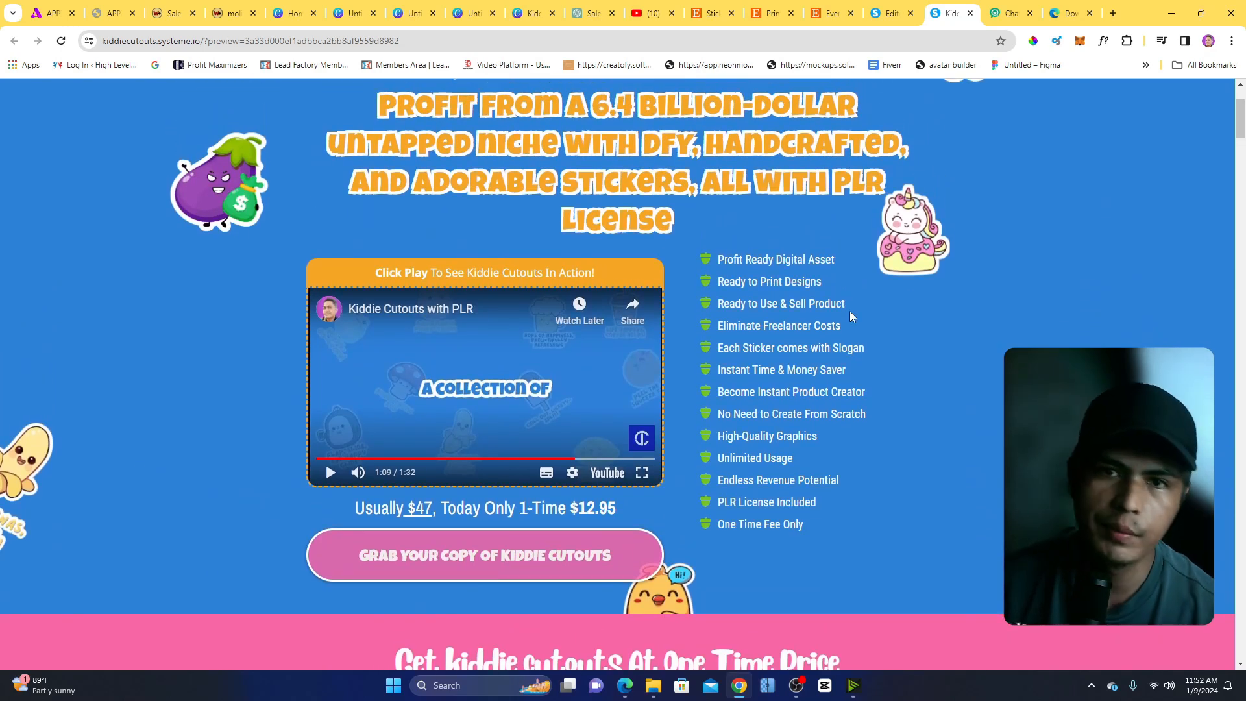